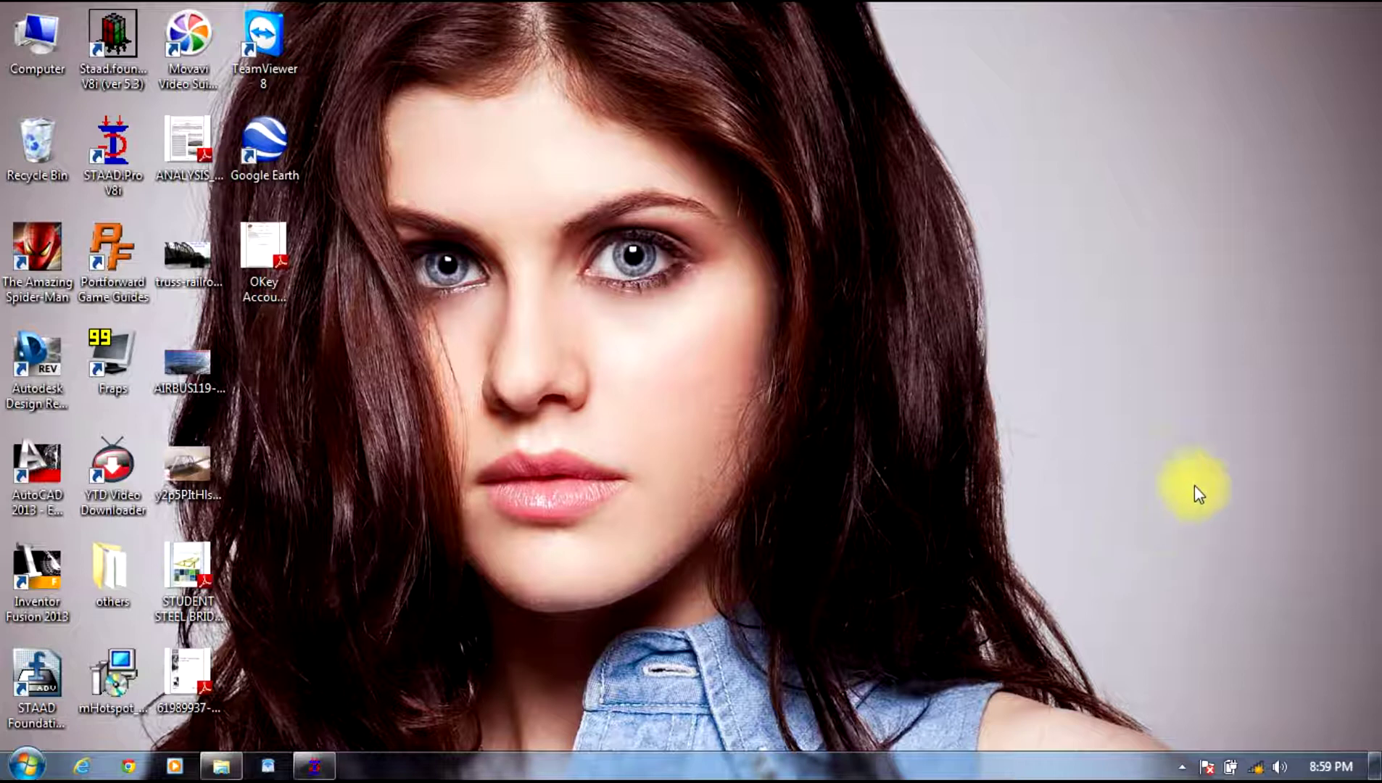
# Step: Create a new Space project with file name aaa111 in Meter and KiloNewton units
pyautogui.click(316, 767)
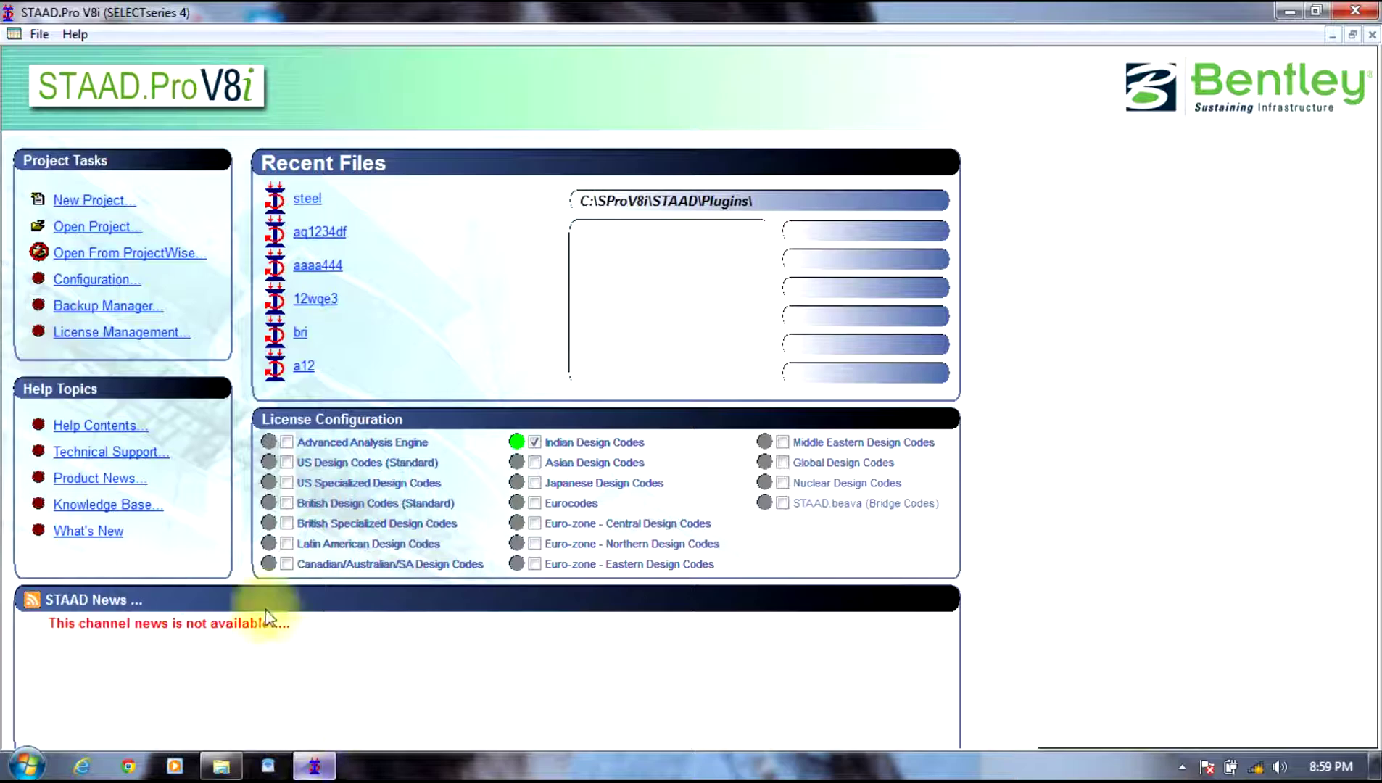
pyautogui.click(91, 201)
pyautogui.click(497, 229)
pyautogui.click(768, 253)
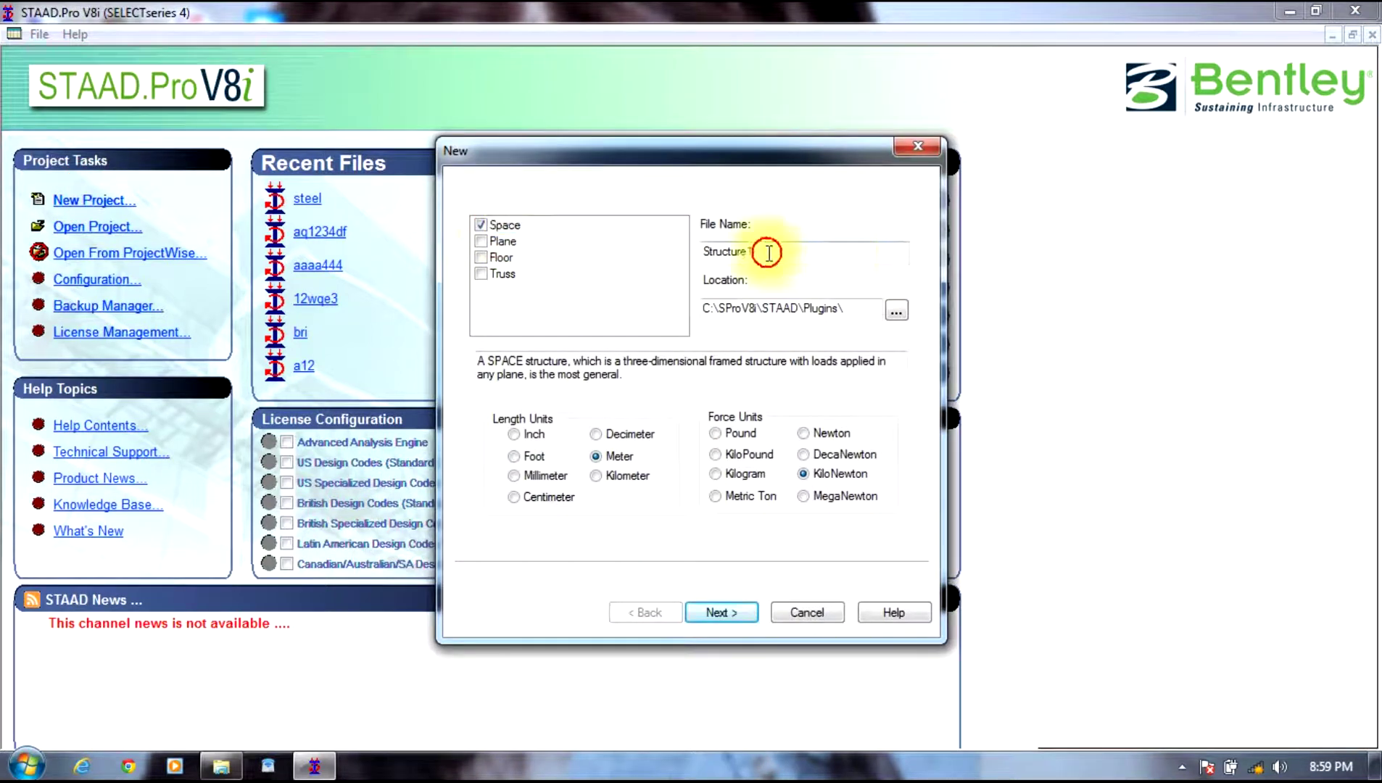
pyautogui.write('aaa111')
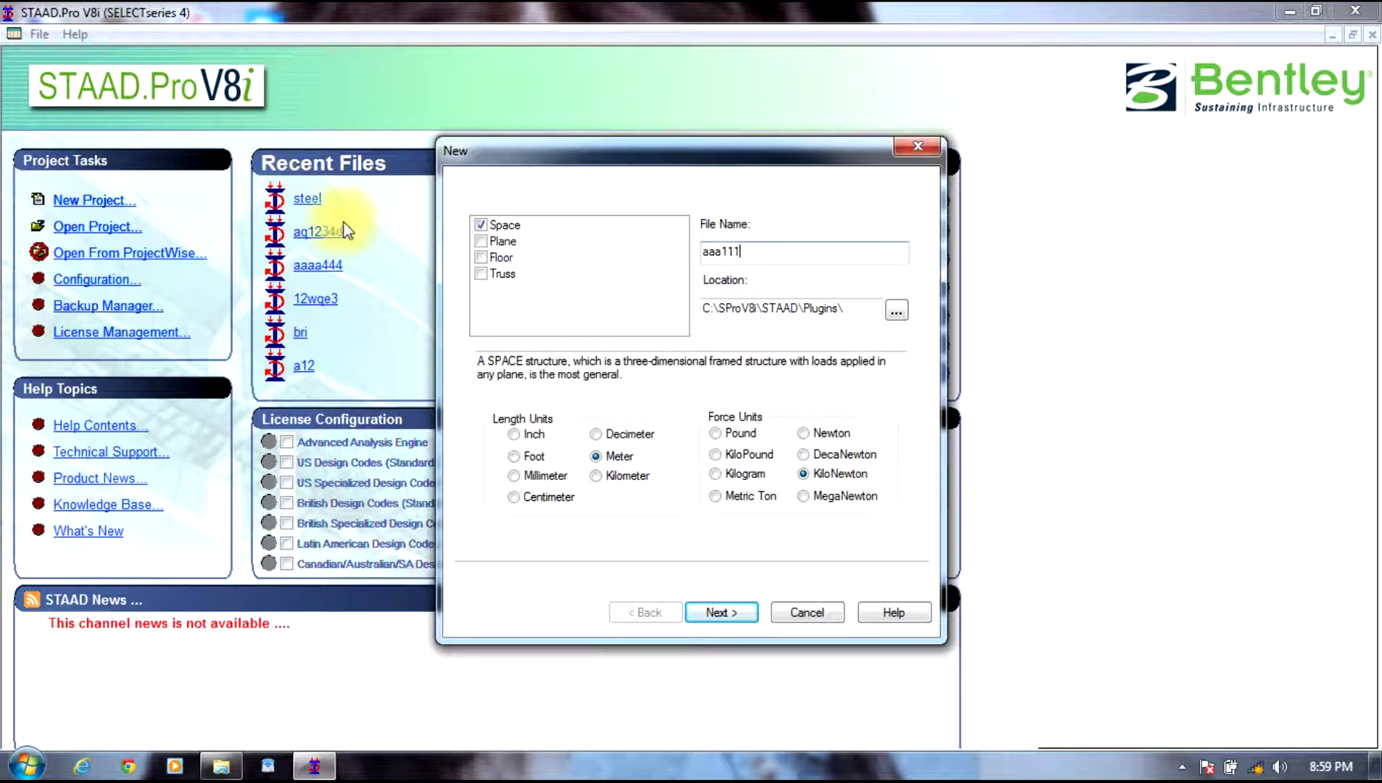
pyautogui.click(598, 466)
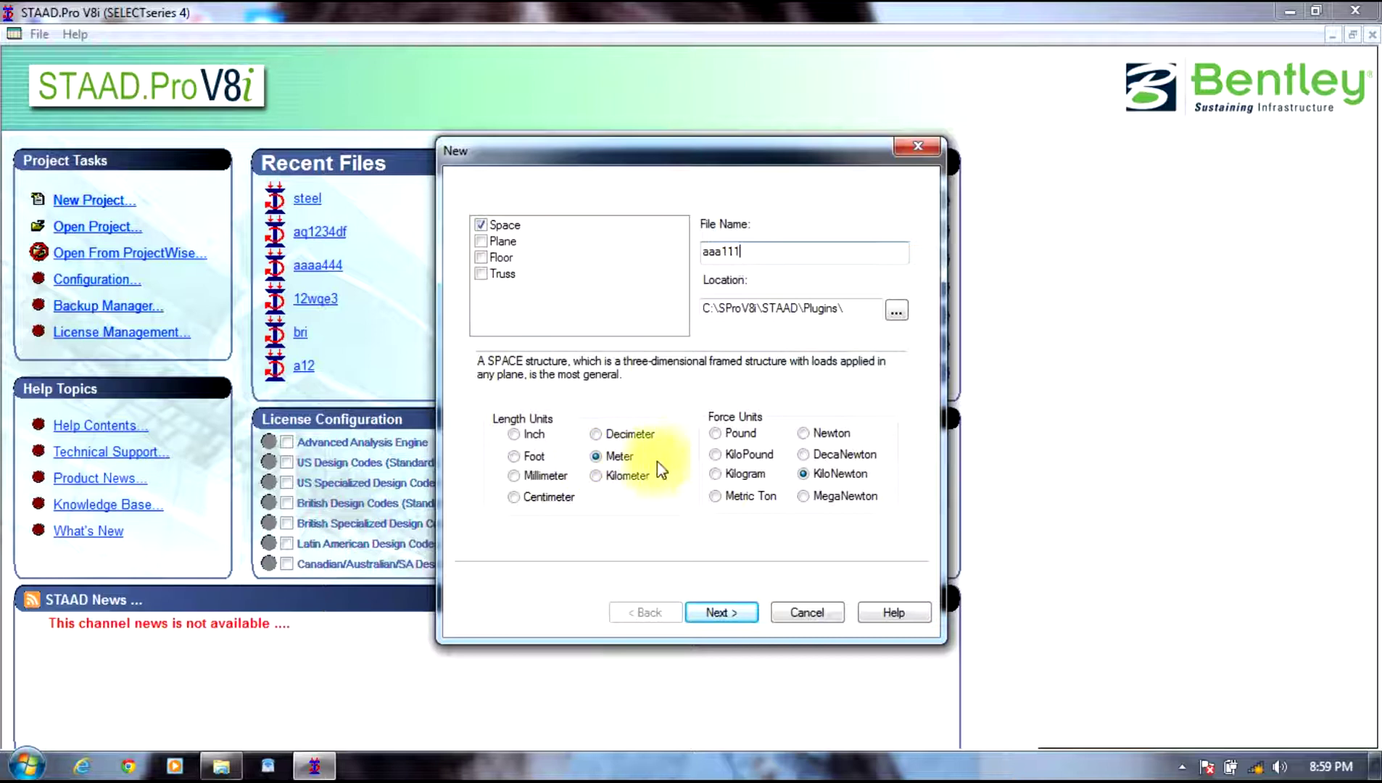
# Step: Finish project setup and load the Bay Frame prototype in the Structure Wizard
pyautogui.click(721, 612)
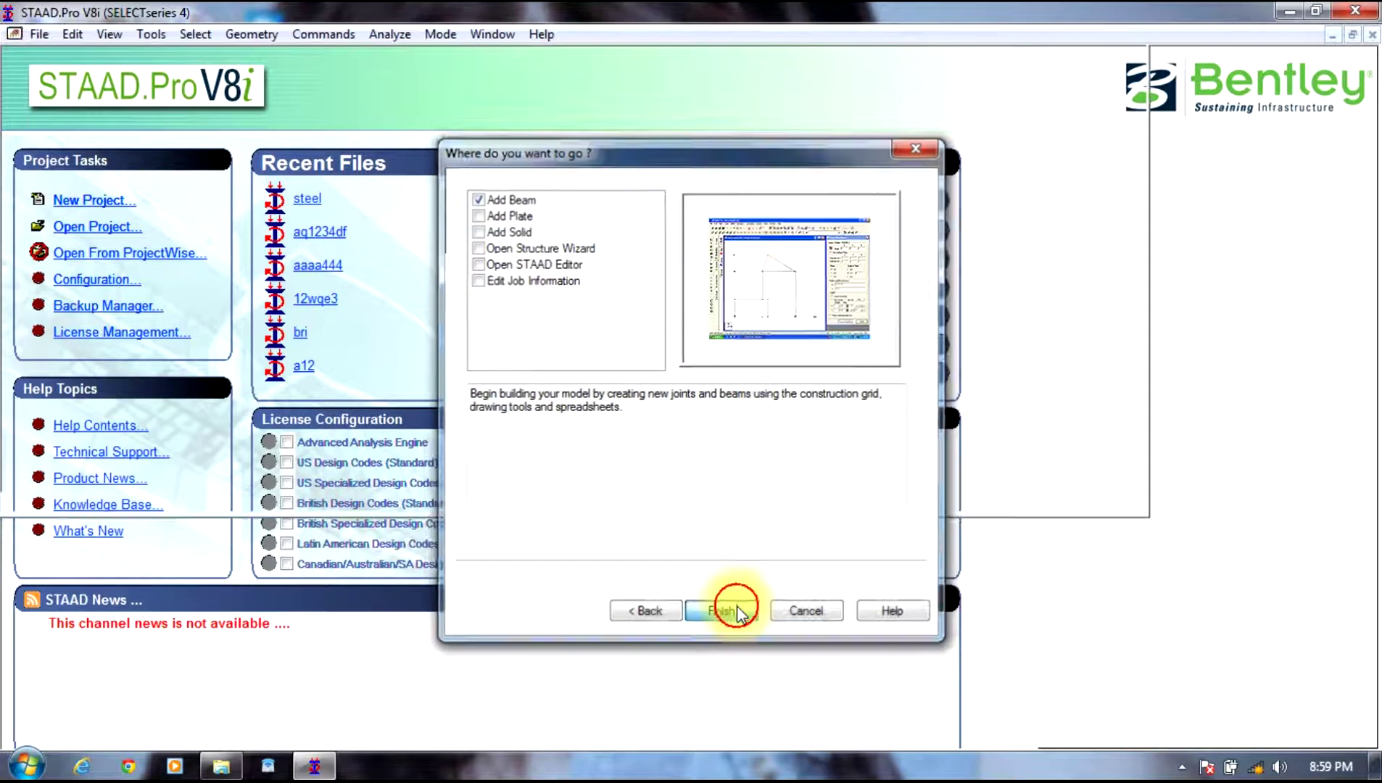
pyautogui.click(737, 609)
pyautogui.click(229, 34)
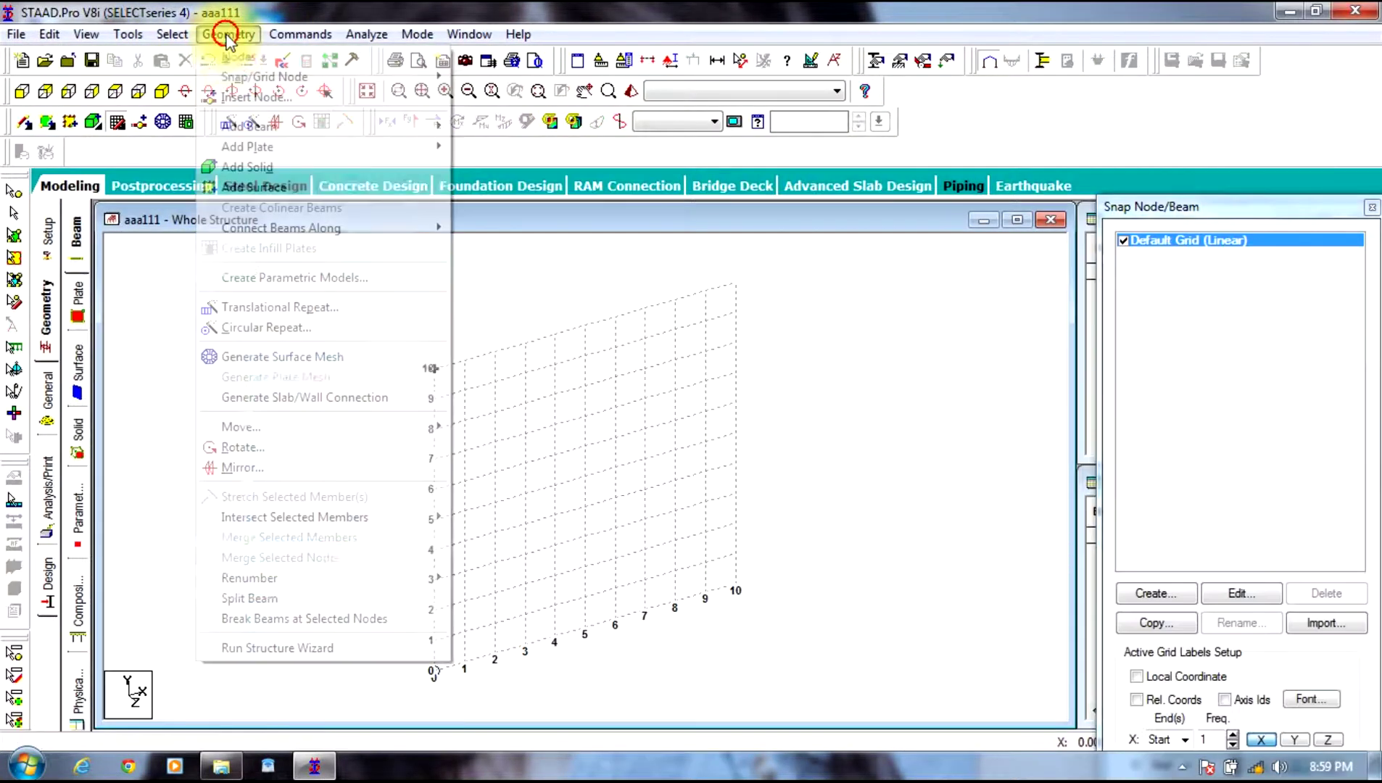
pyautogui.click(282, 662)
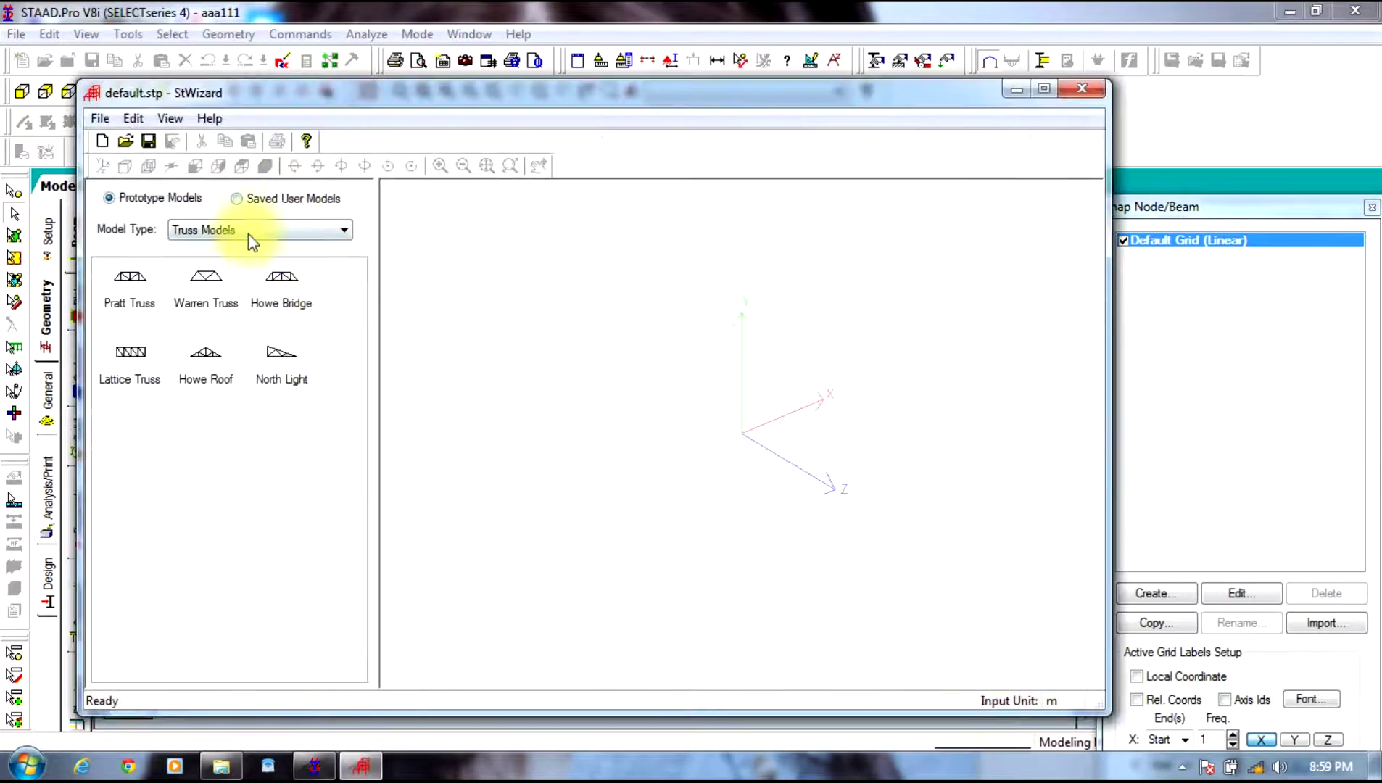
pyautogui.click(243, 229)
pyautogui.click(204, 261)
pyautogui.click(116, 285)
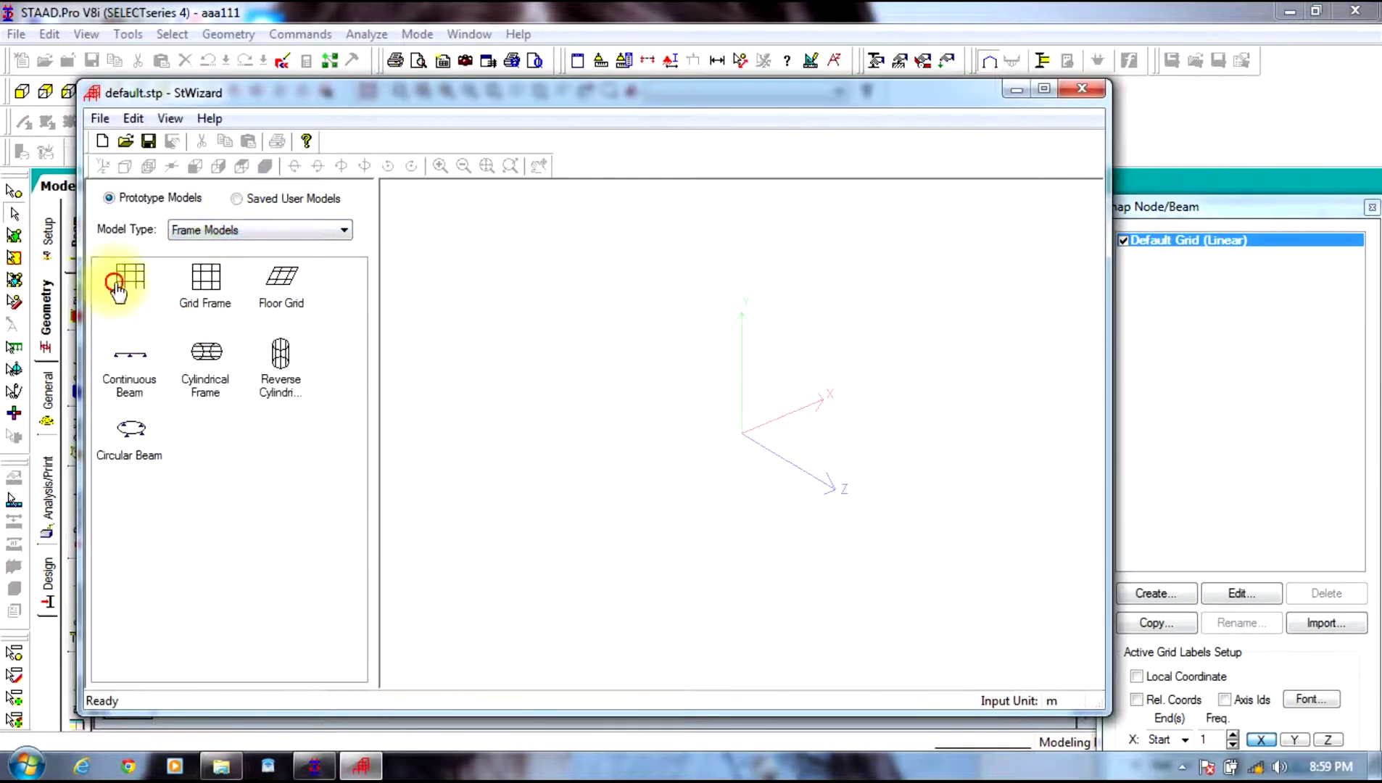
pyautogui.moveTo(124, 295); pyautogui.dragTo(556, 402)
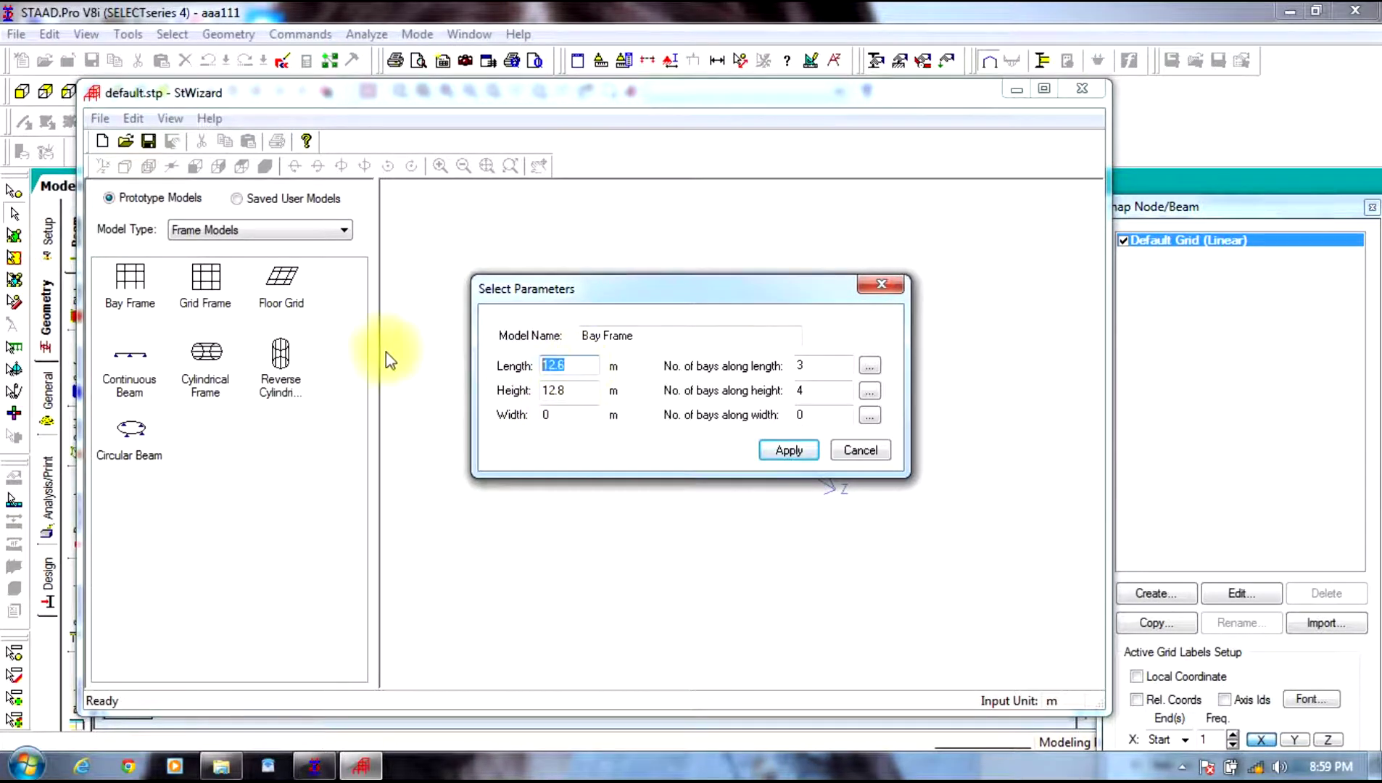
# Step: Size the bay frame 16 × 15 × 16 m with 4, 5 and 4 bays, and transfer it to STAAD
pyautogui.doubleClick(564, 414)
pyautogui.write('16')
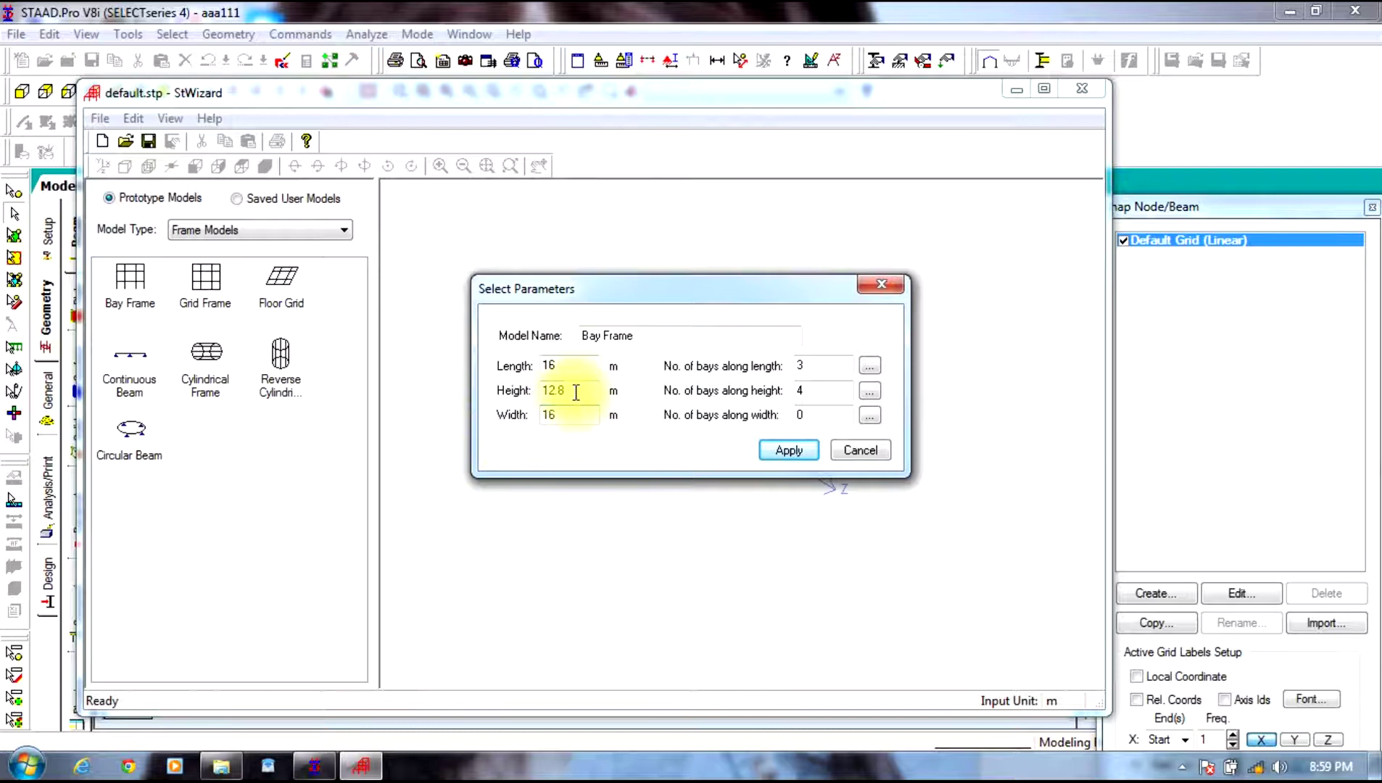
pyautogui.doubleClick(576, 393)
pyautogui.write('15')
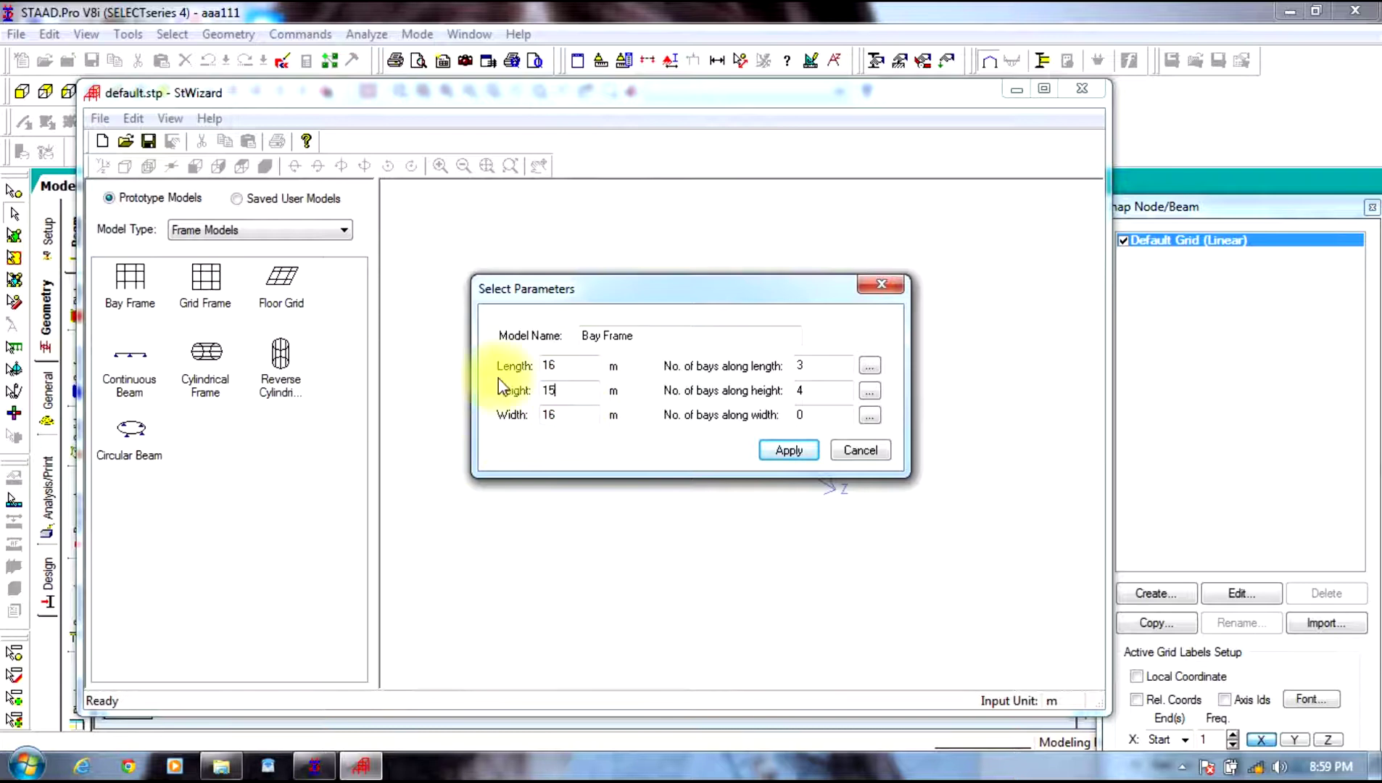
pyautogui.write('4')
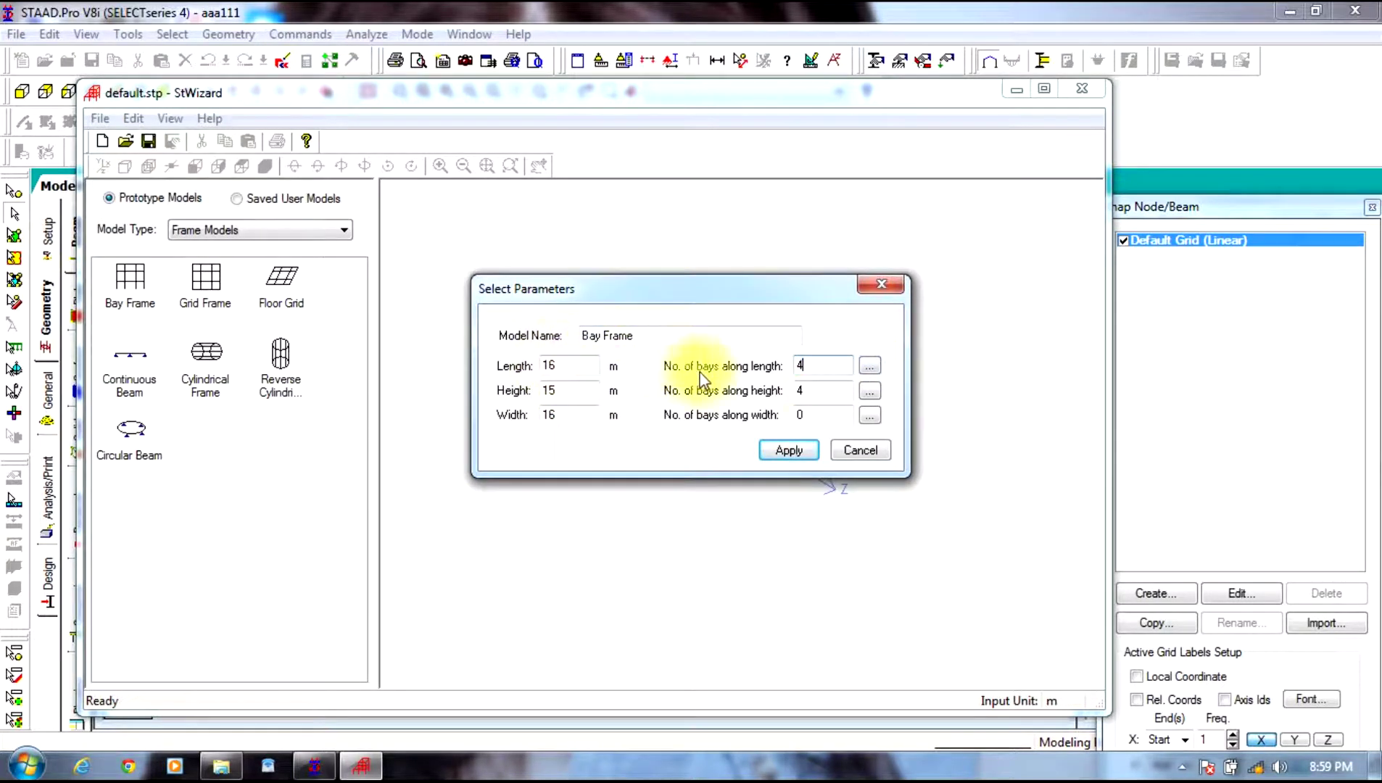
pyautogui.hotkey('shift', 'Tab')
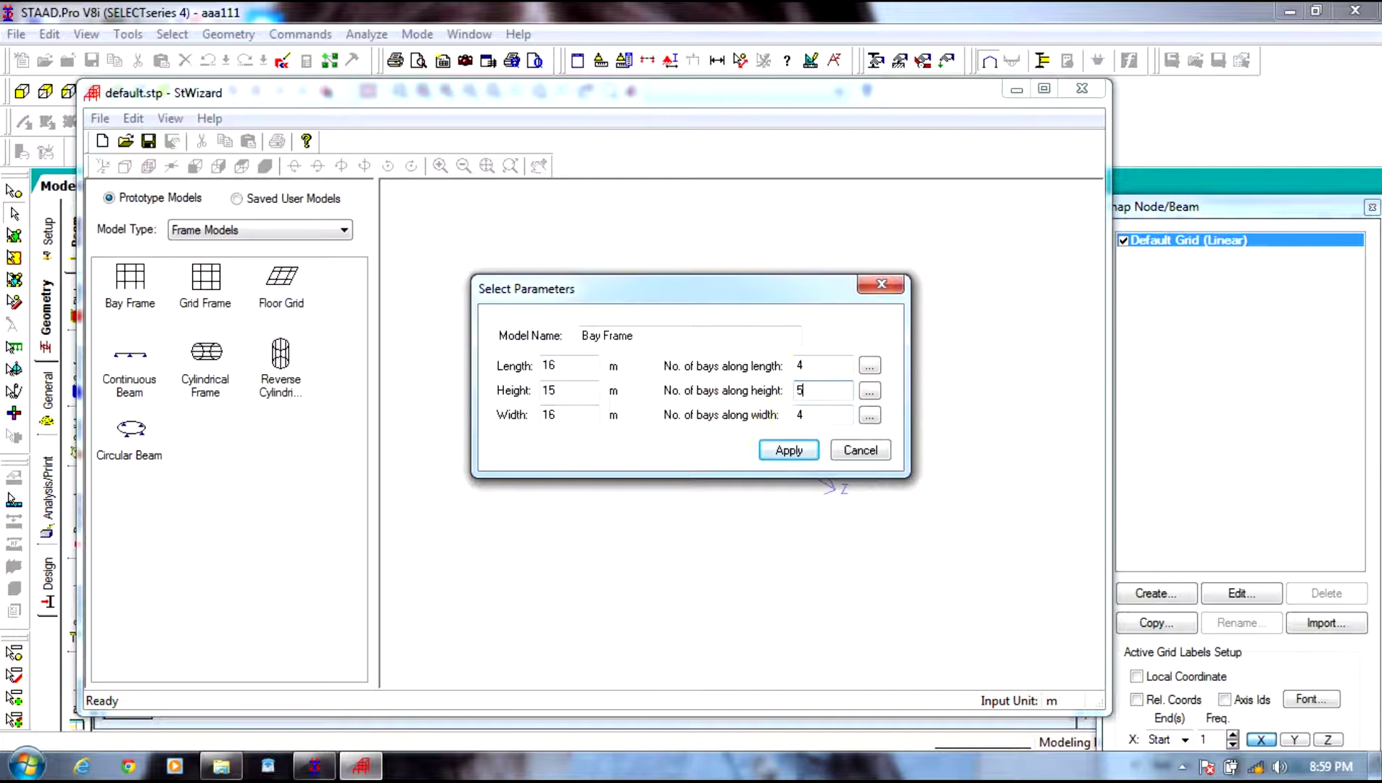
pyautogui.click(790, 451)
pyautogui.click(259, 142)
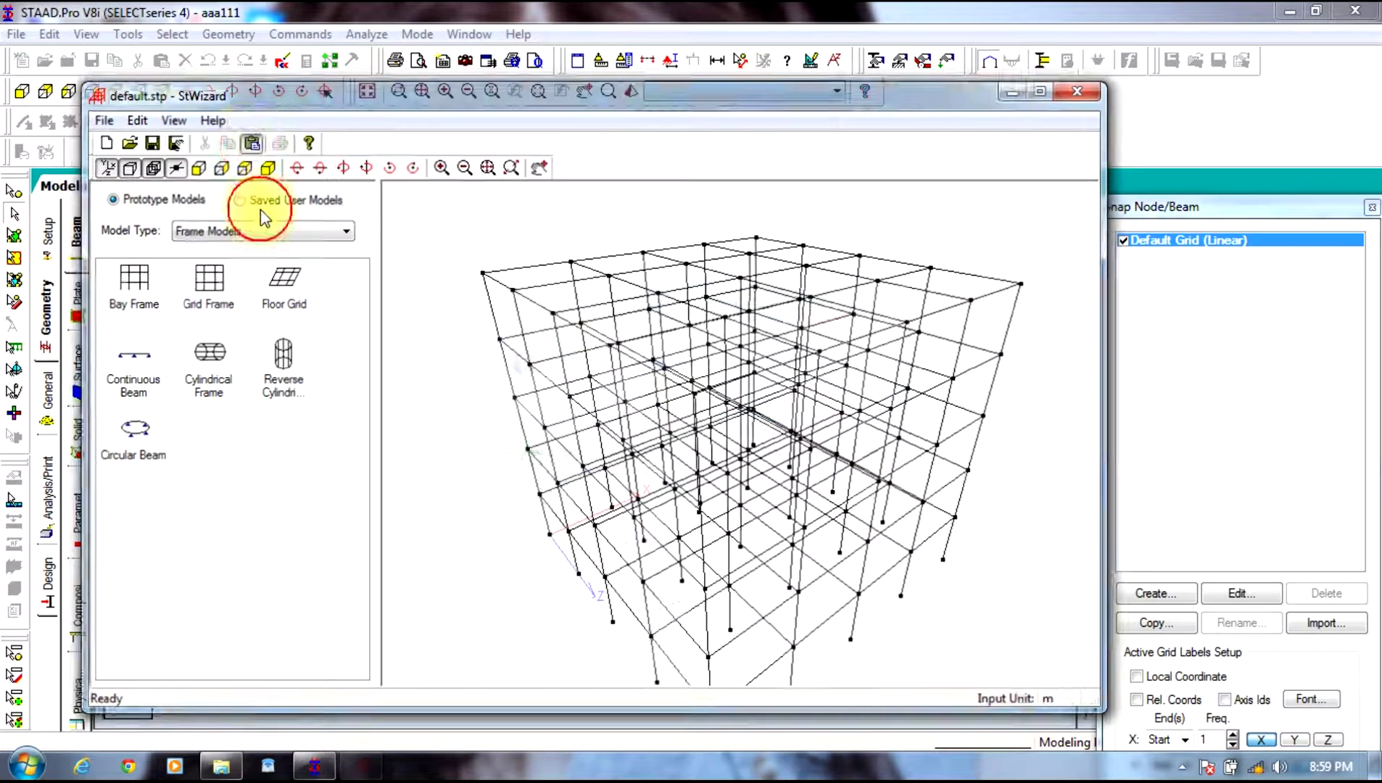
# Step: Paste the bay frame at origin 0,0,0, turn off snapping, and go to member properties
pyautogui.click(775, 432)
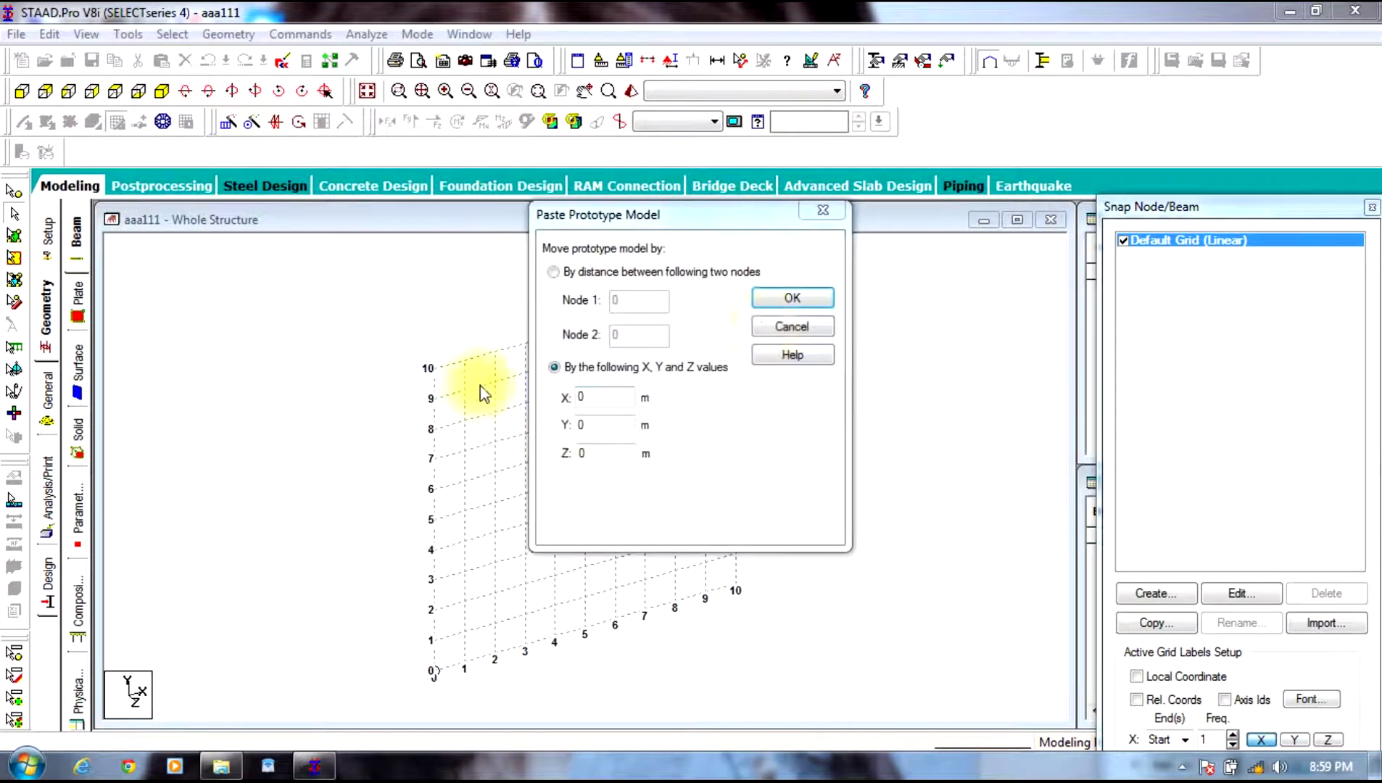
pyautogui.click(775, 297)
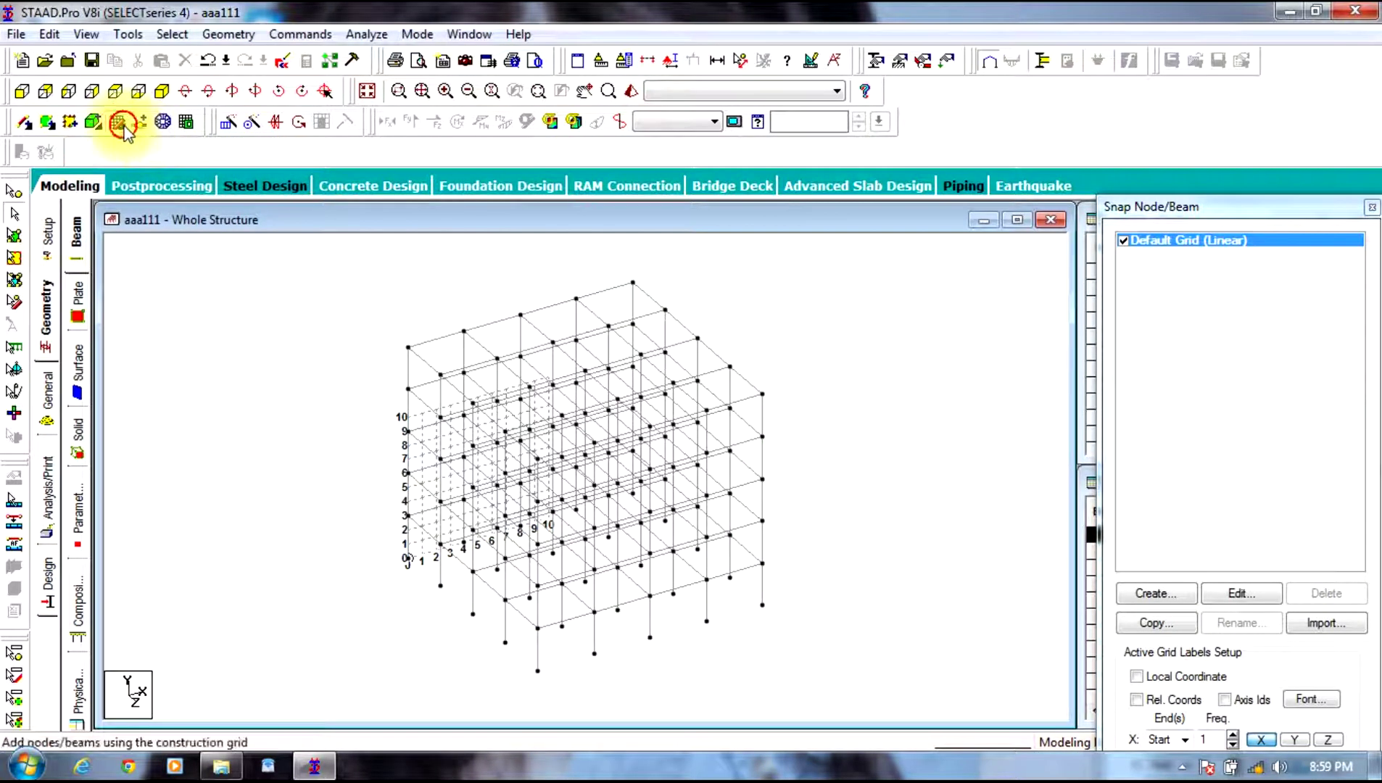
pyautogui.click(118, 122)
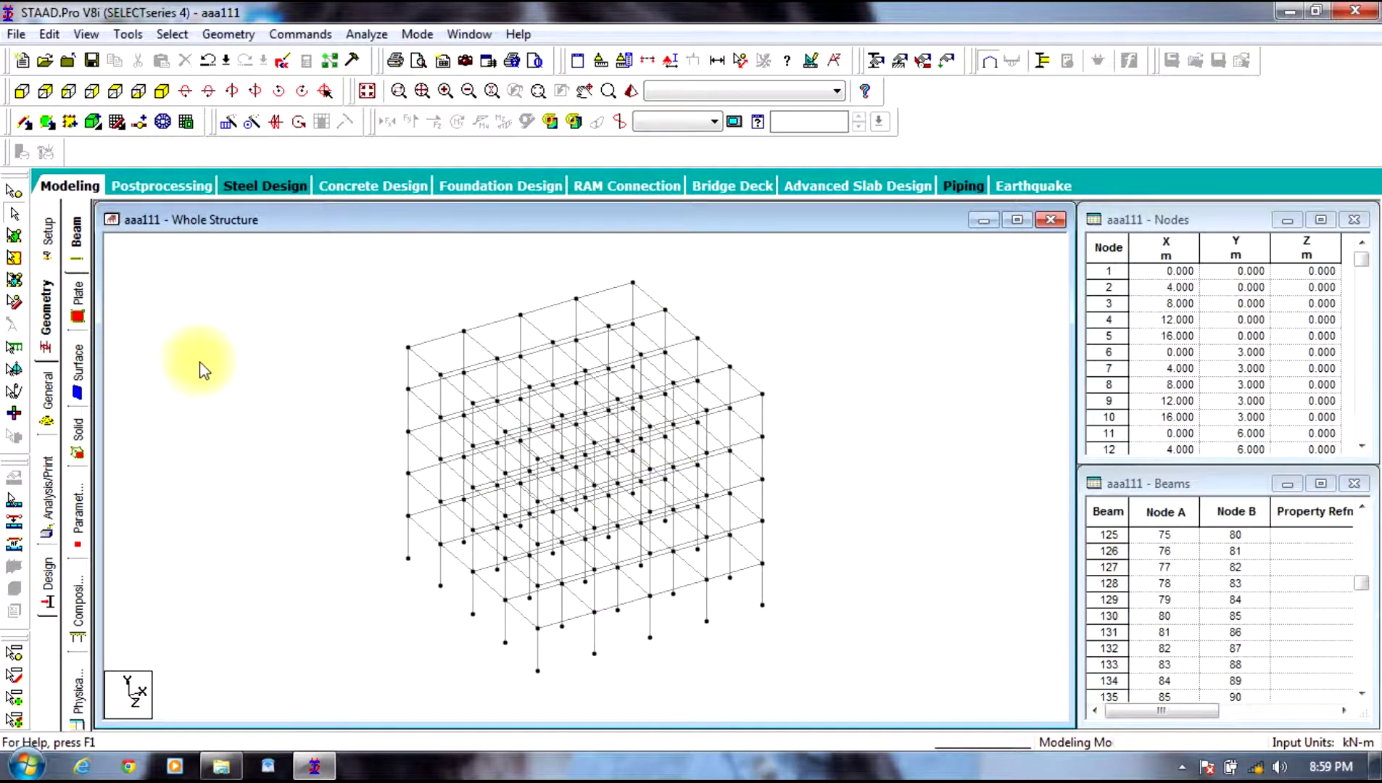
pyautogui.click(44, 396)
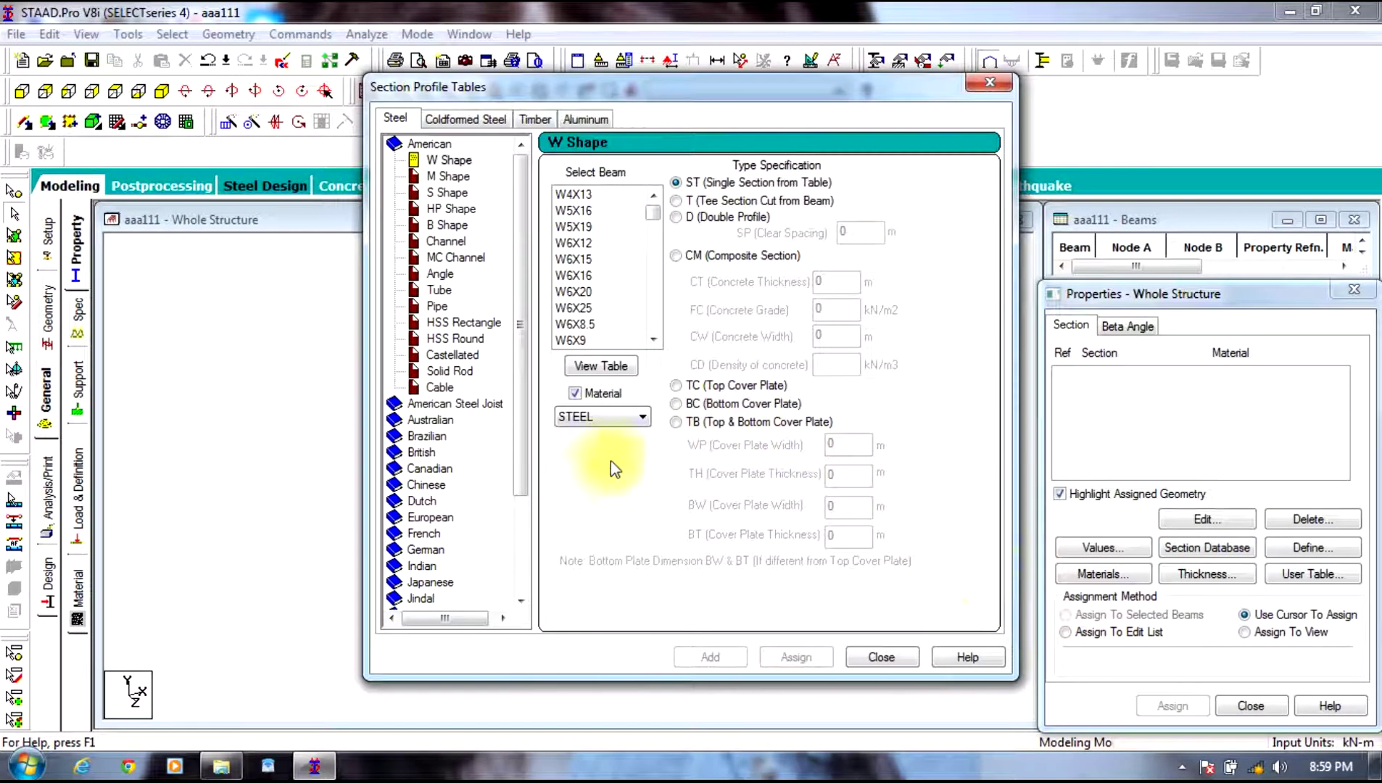
# Step: Add the Indian I-shape section I80012A50012 to the property list
pyautogui.click(413, 567)
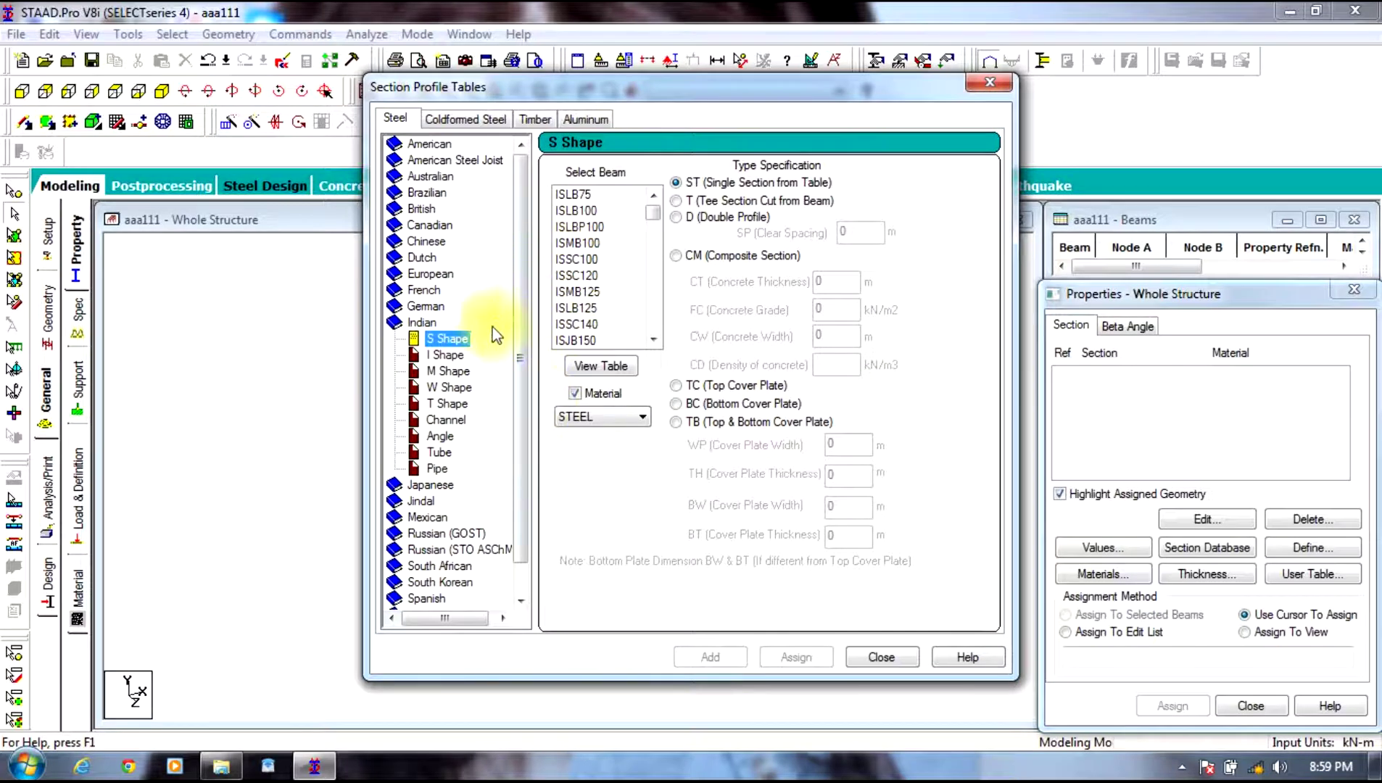
pyautogui.click(449, 356)
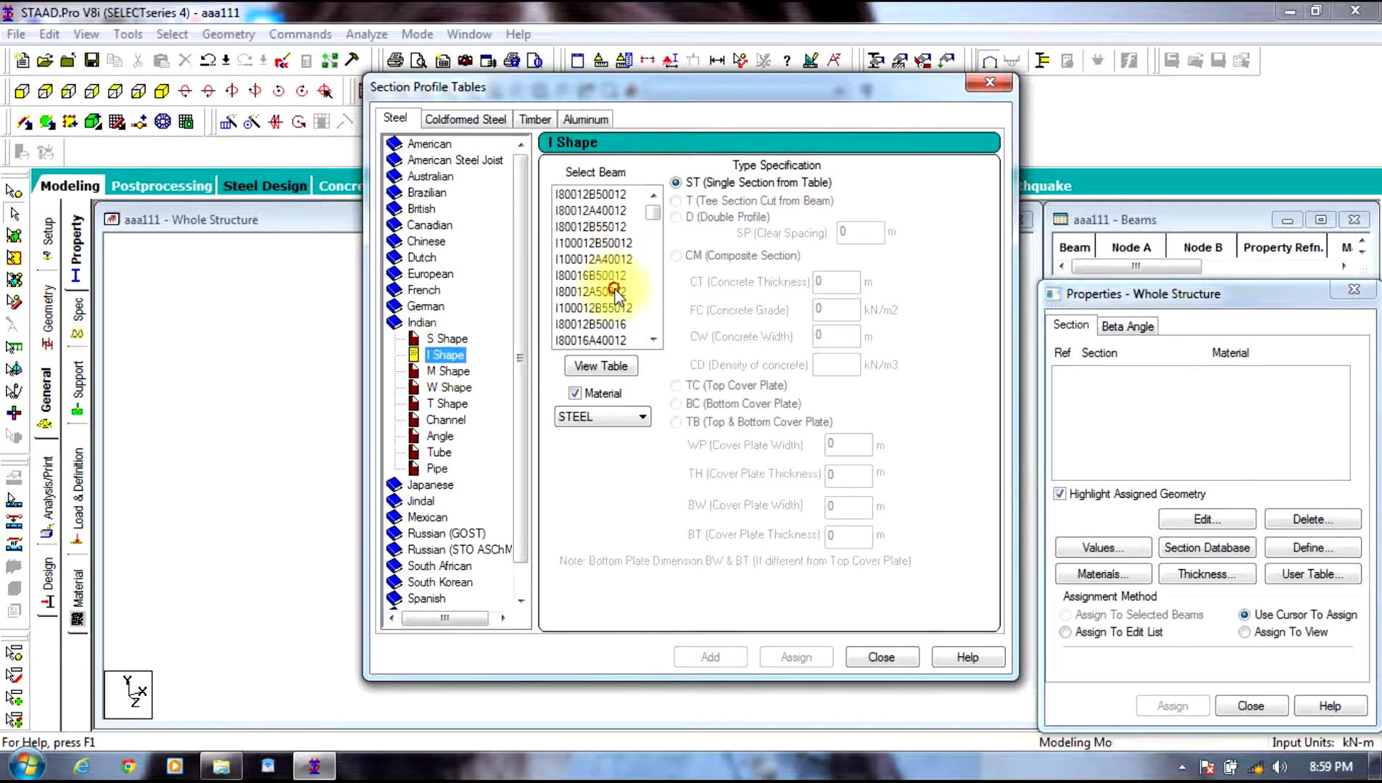
pyautogui.click(646, 293)
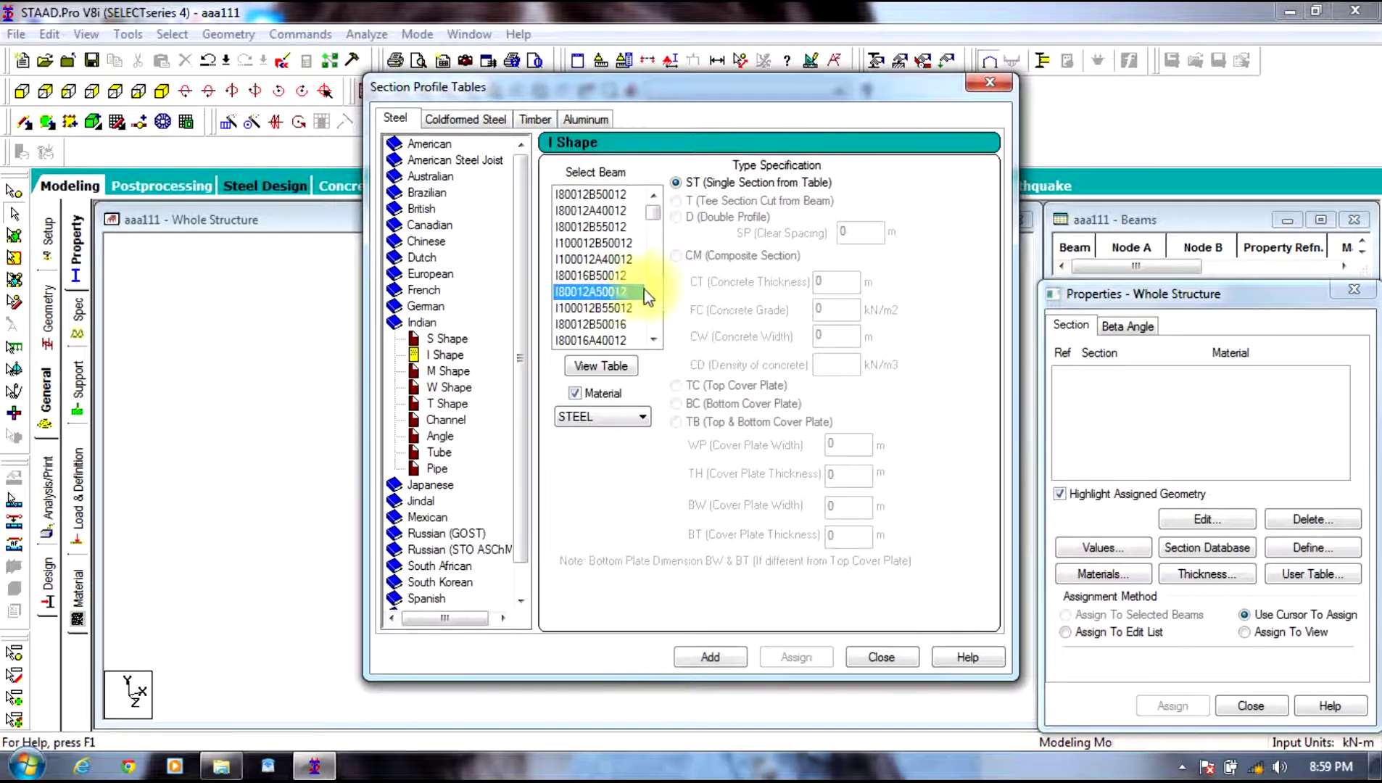
pyautogui.click(710, 657)
pyautogui.click(880, 658)
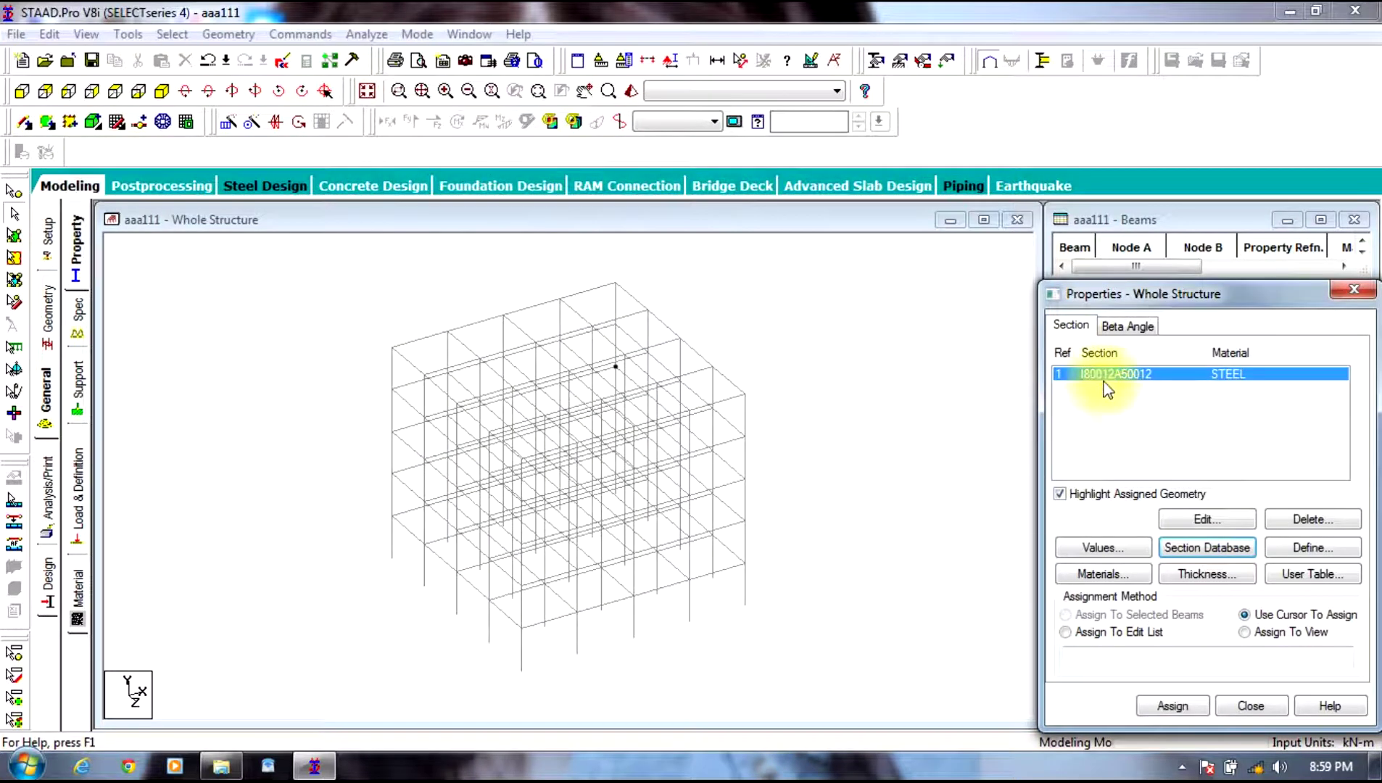
# Step: Assign I80012A50012 to every beam in the frame
pyautogui.click(871, 244)
pyautogui.hotkey('ctrl', 'a')
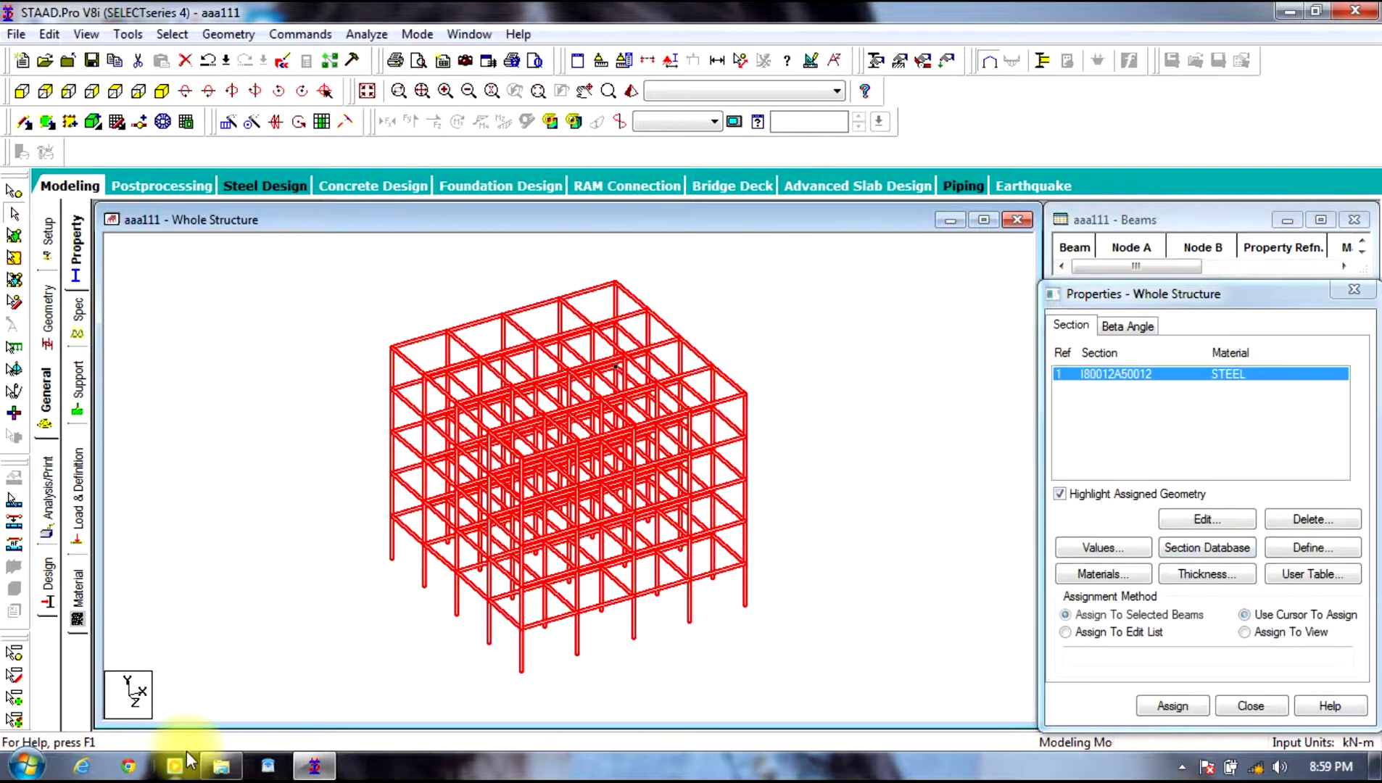
pyautogui.click(1183, 705)
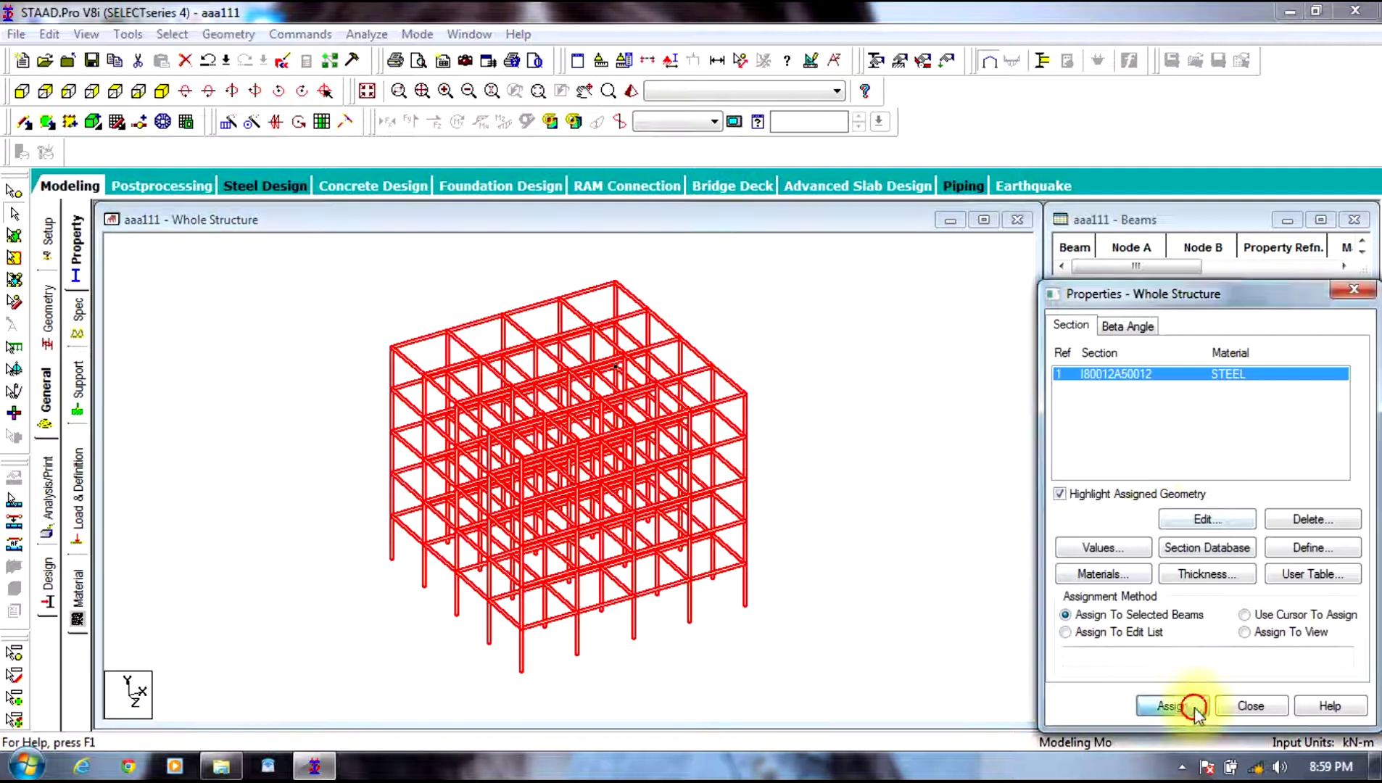
pyautogui.click(1231, 559)
# Step: Check the assigned sections in a 3D rendered view of the frame
pyautogui.rightClick(807, 308)
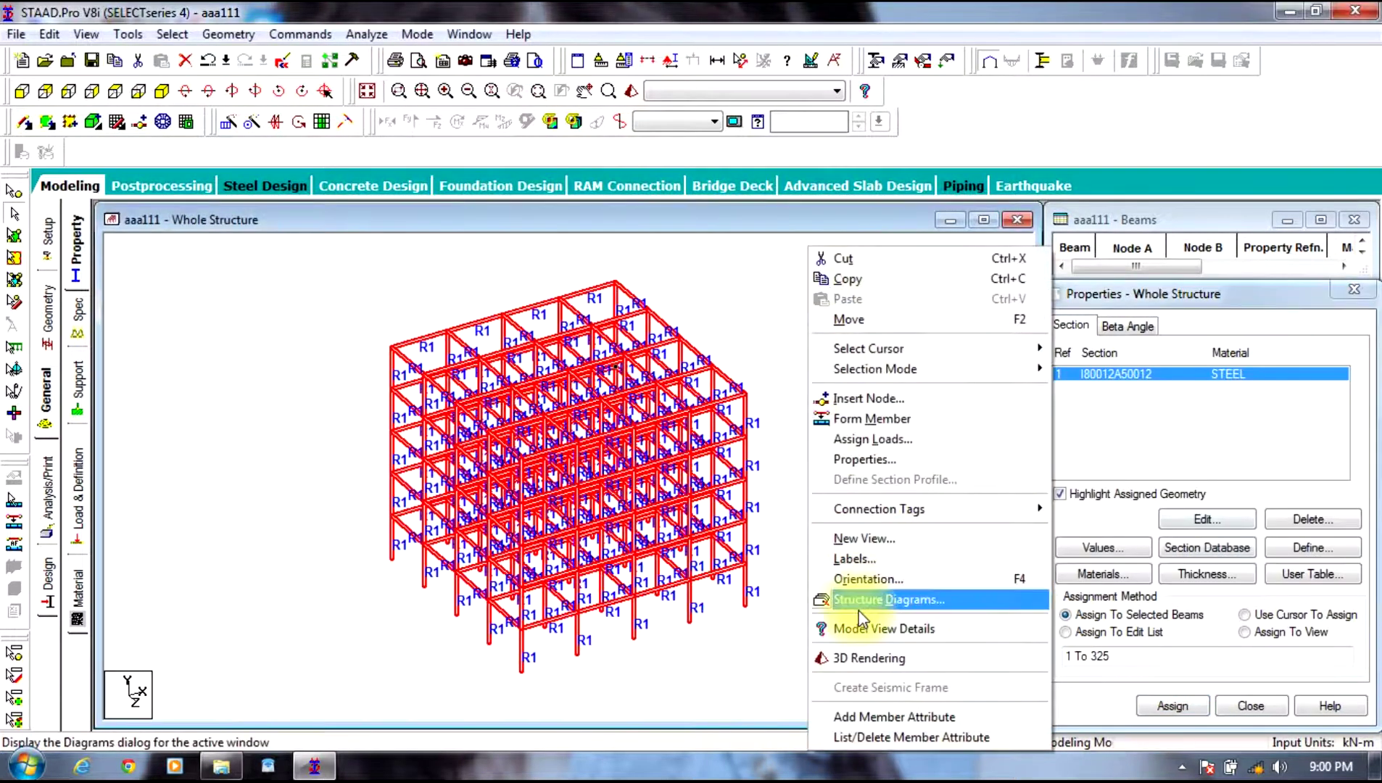
pyautogui.click(712, 326)
pyautogui.rightClick(715, 299)
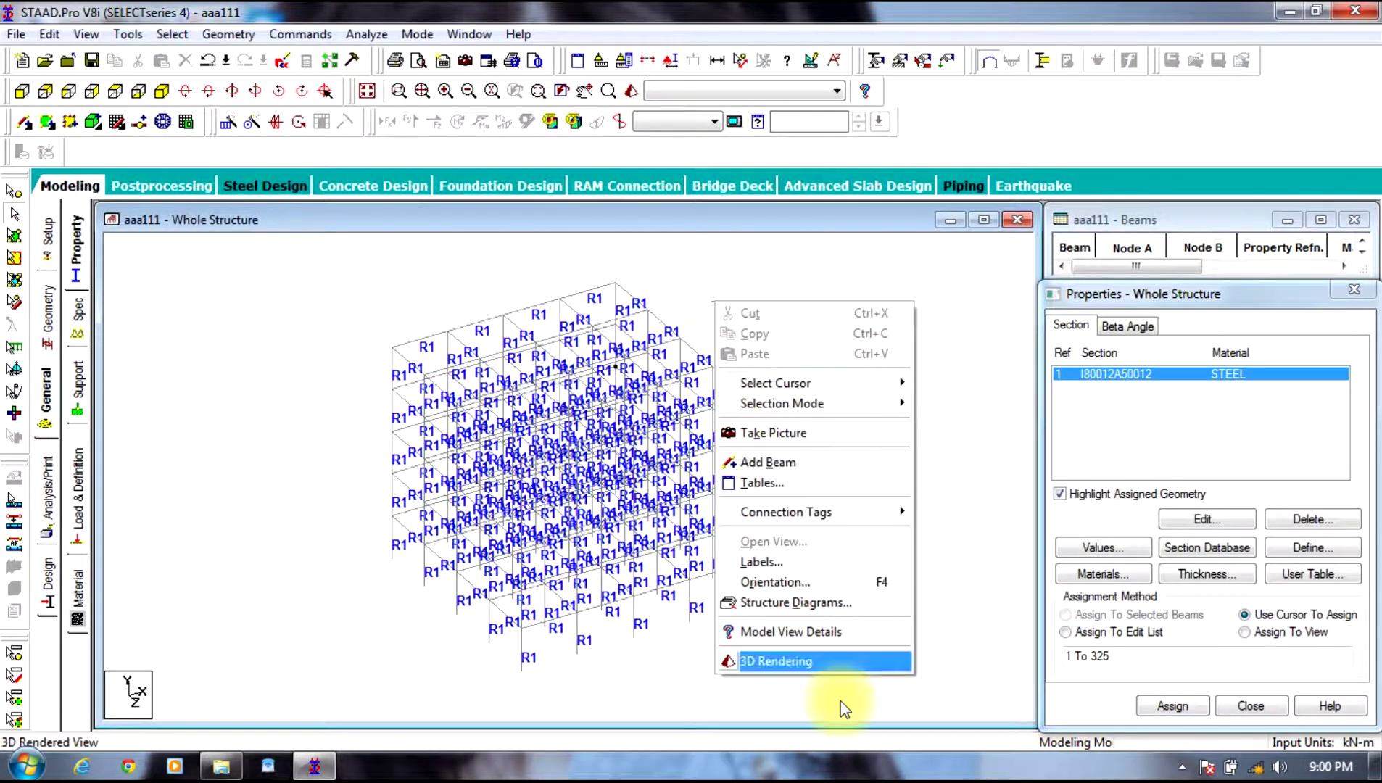
pyautogui.click(796, 656)
pyautogui.moveTo(757, 559); pyautogui.dragTo(839, 555)
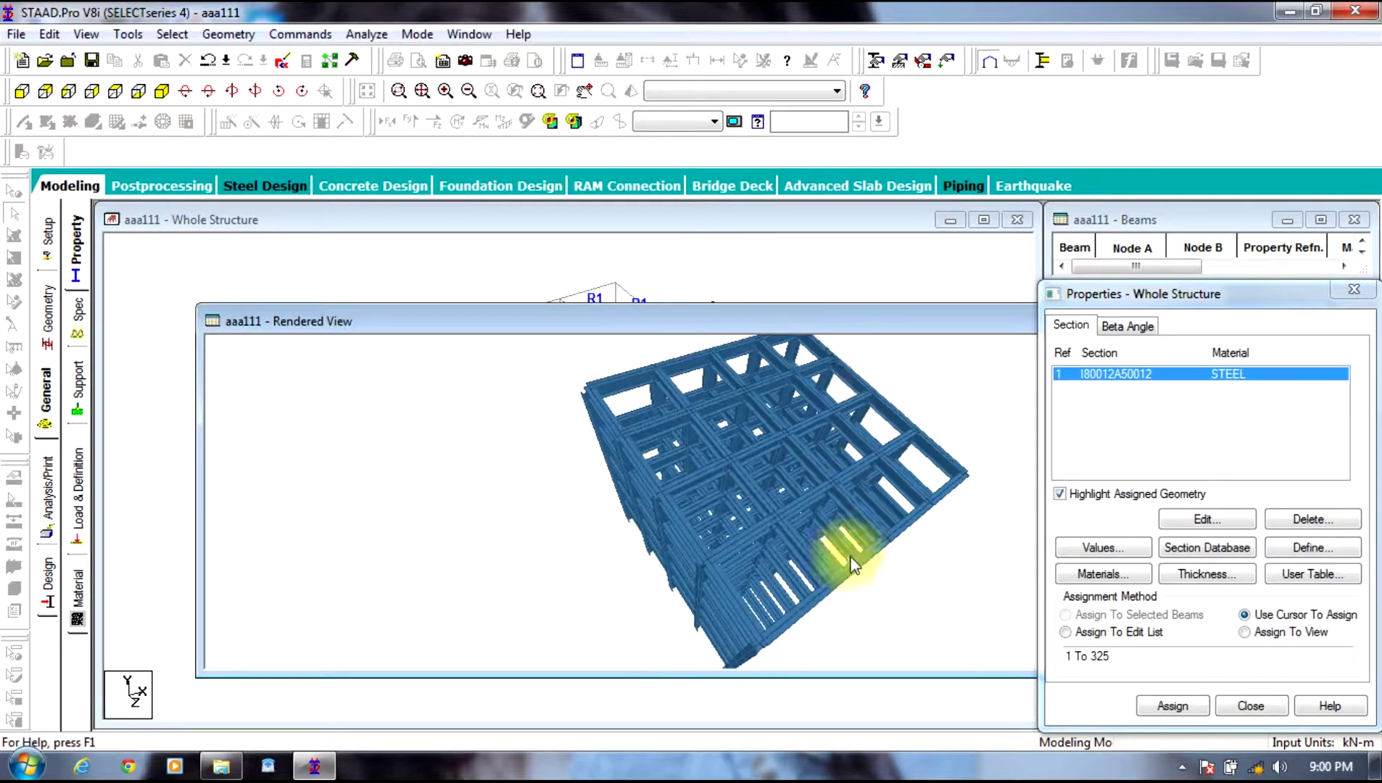
pyautogui.click(910, 287)
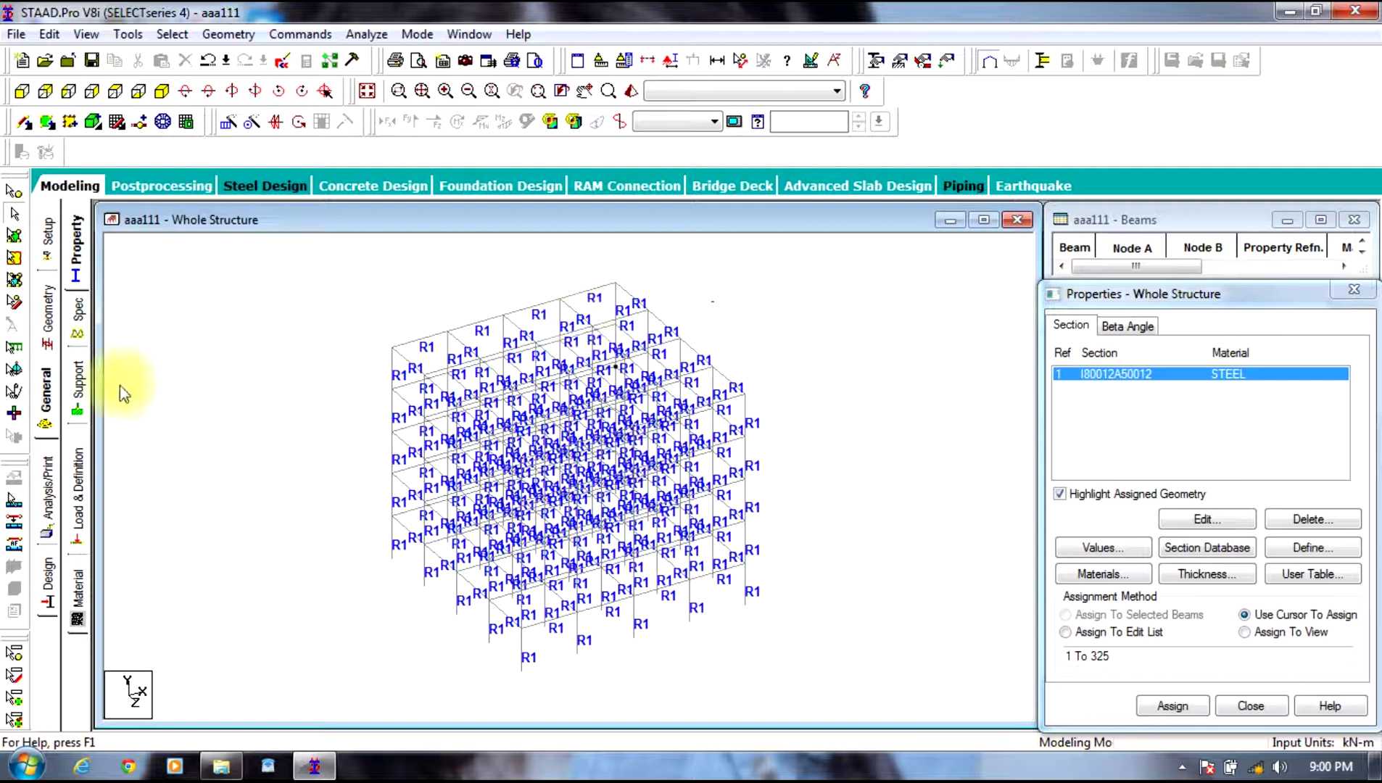
# Step: Create a new fixed support type, Support 2, in front elevation
pyautogui.click(79, 384)
pyautogui.click(21, 91)
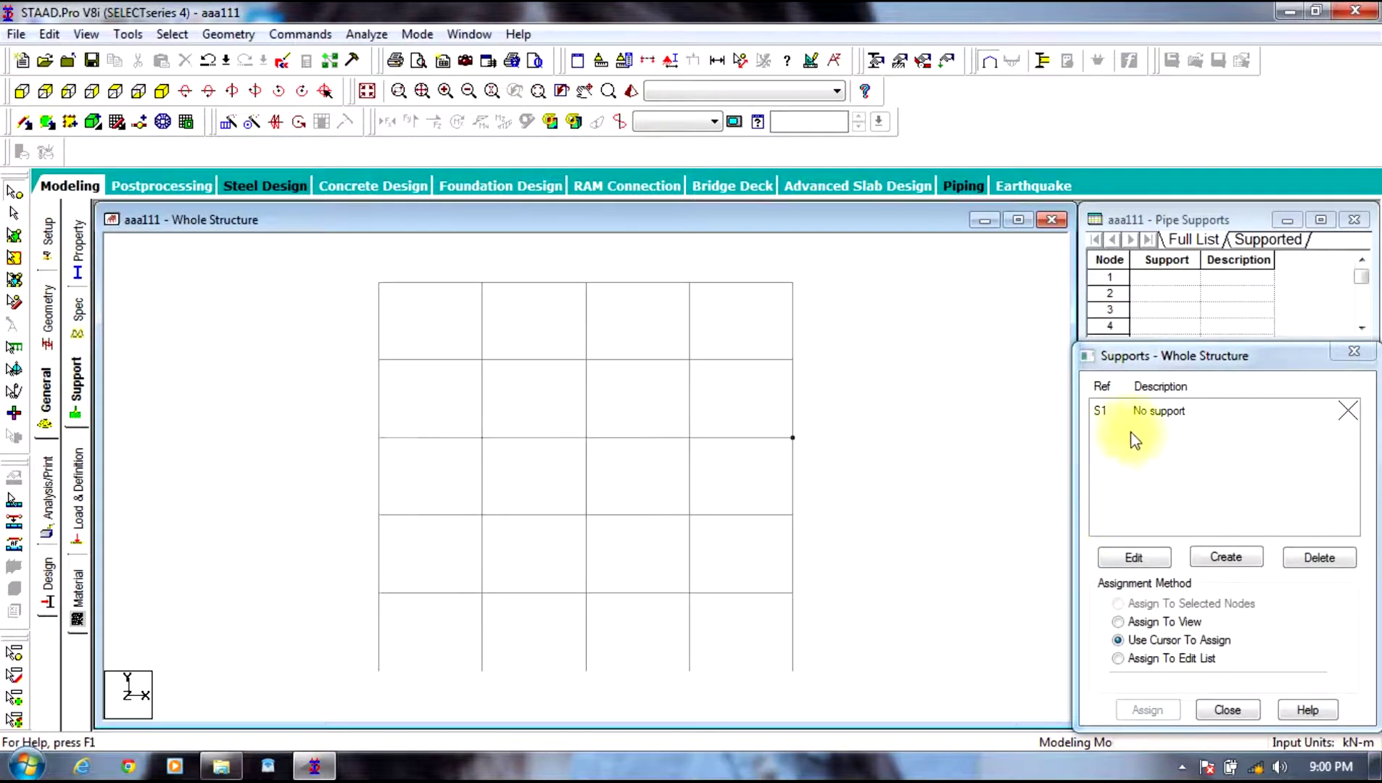
pyautogui.click(1224, 557)
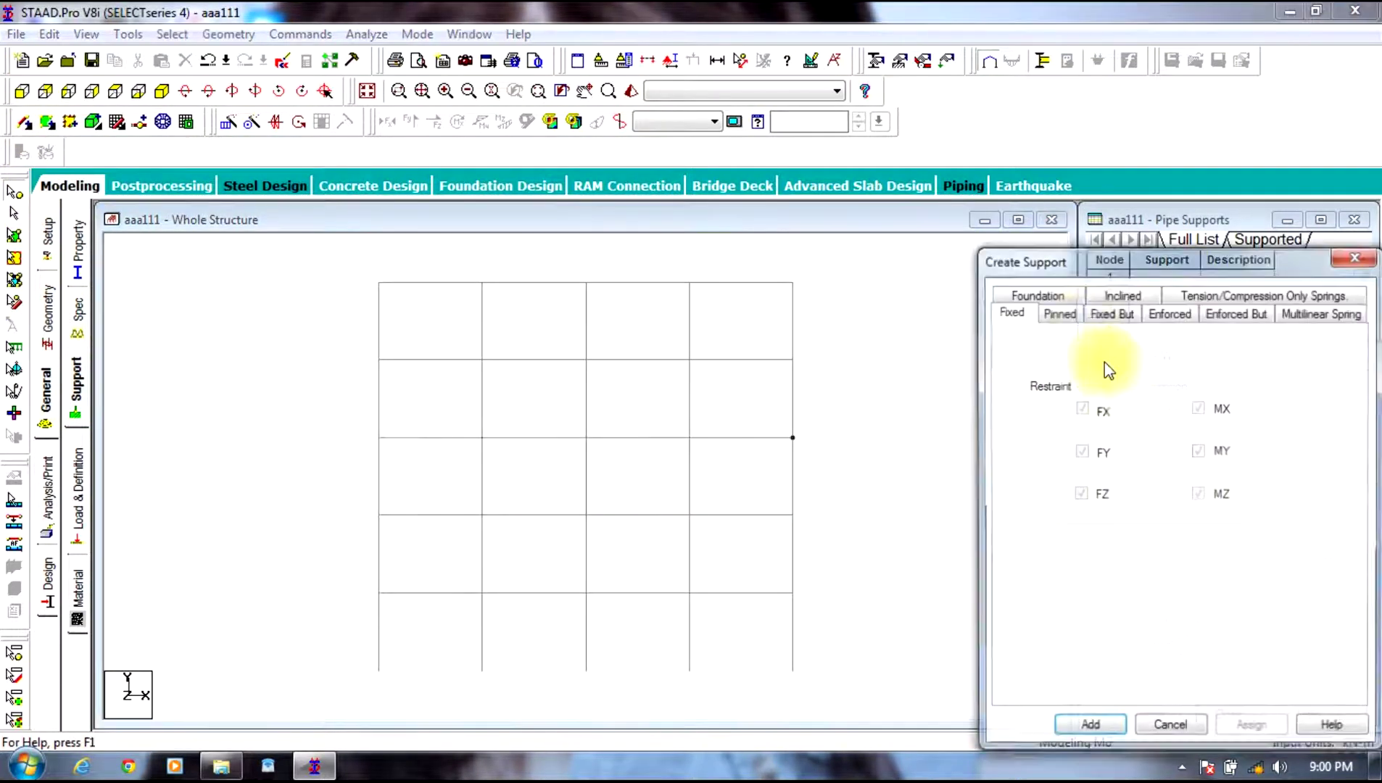
pyautogui.click(1088, 724)
pyautogui.click(1178, 435)
# Step: Apply fixed Support 2 to the five base nodes of the frame
pyautogui.moveTo(919, 653); pyautogui.dragTo(259, 753)
pyautogui.click(1176, 709)
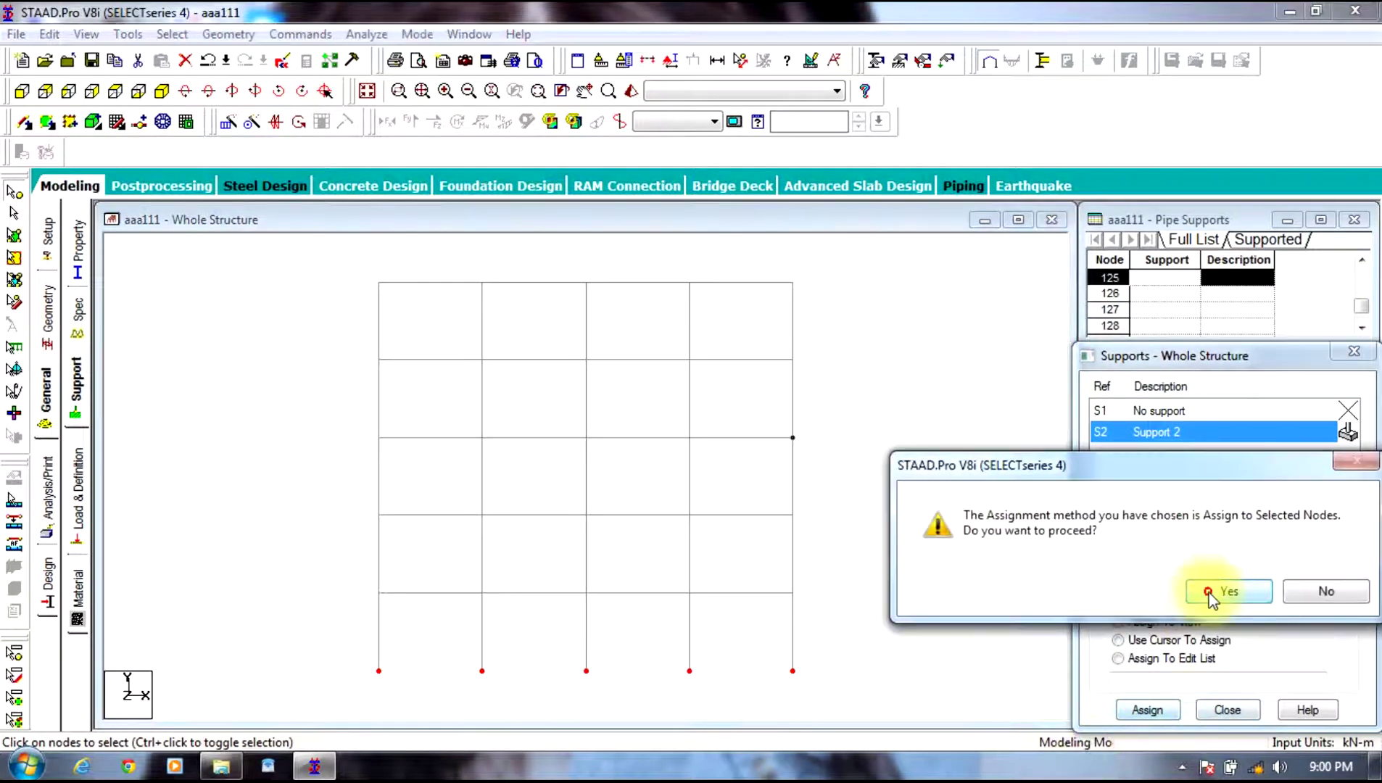
pyautogui.click(1140, 589)
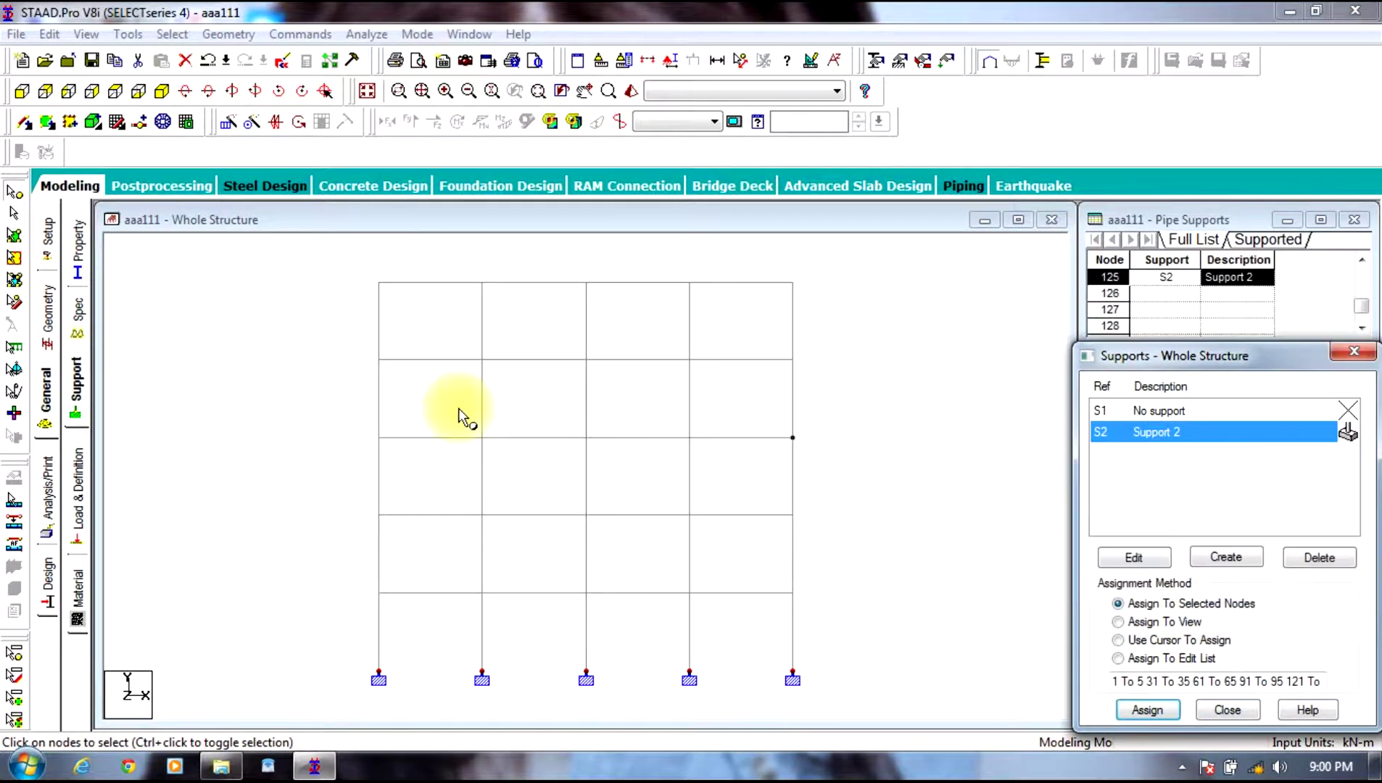
pyautogui.click(75, 500)
# Step: Create primary load case 1 titled 'dl'
pyautogui.click(1146, 253)
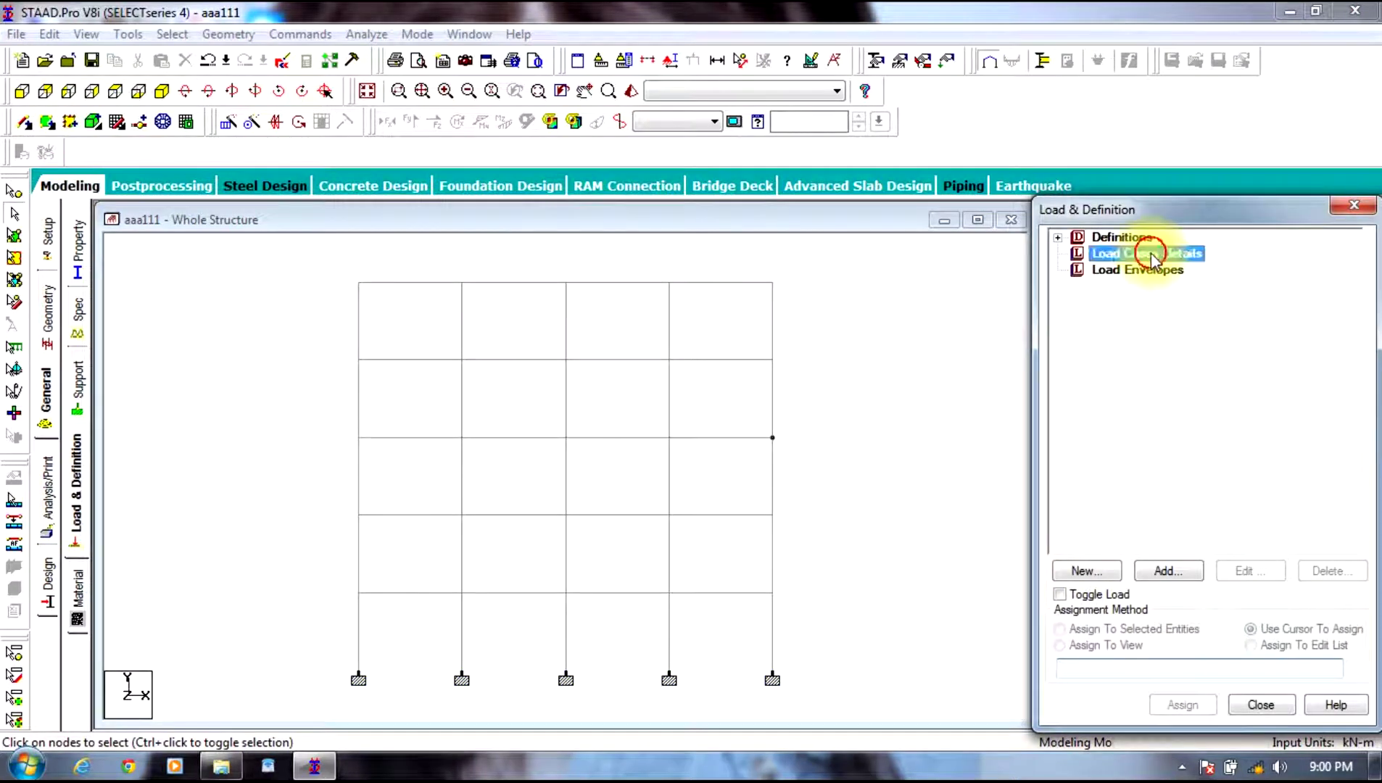
pyautogui.click(1172, 571)
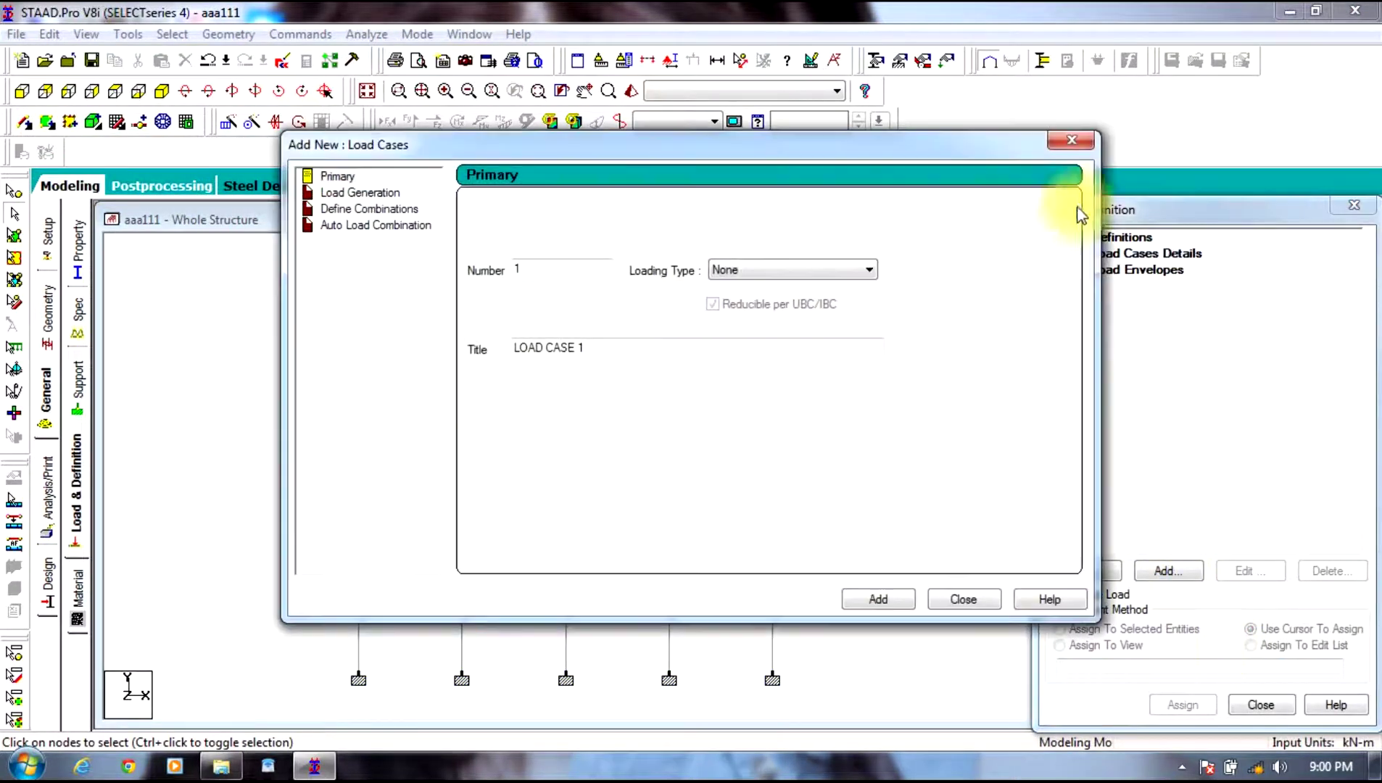
pyautogui.moveTo(580, 348); pyautogui.dragTo(227, 379)
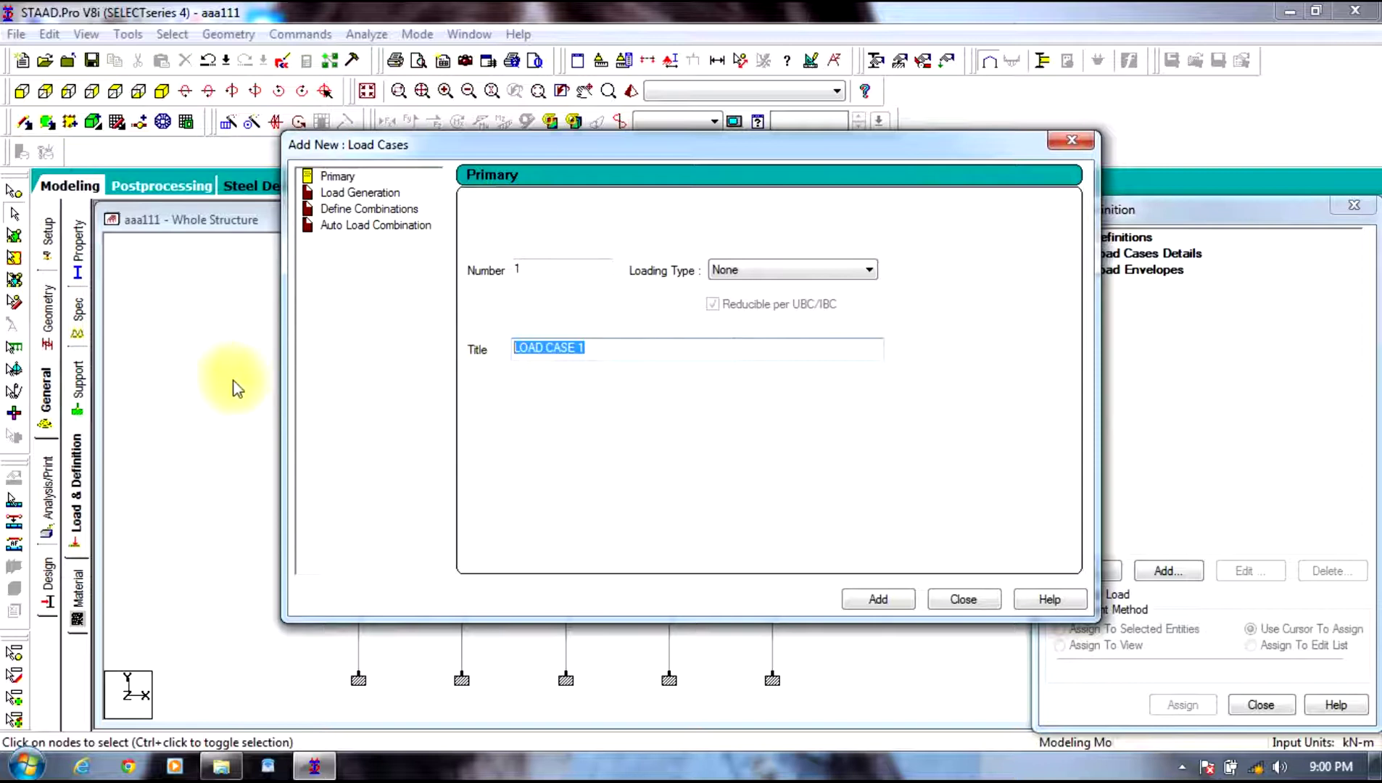
pyautogui.write('dl')
pyautogui.click(878, 599)
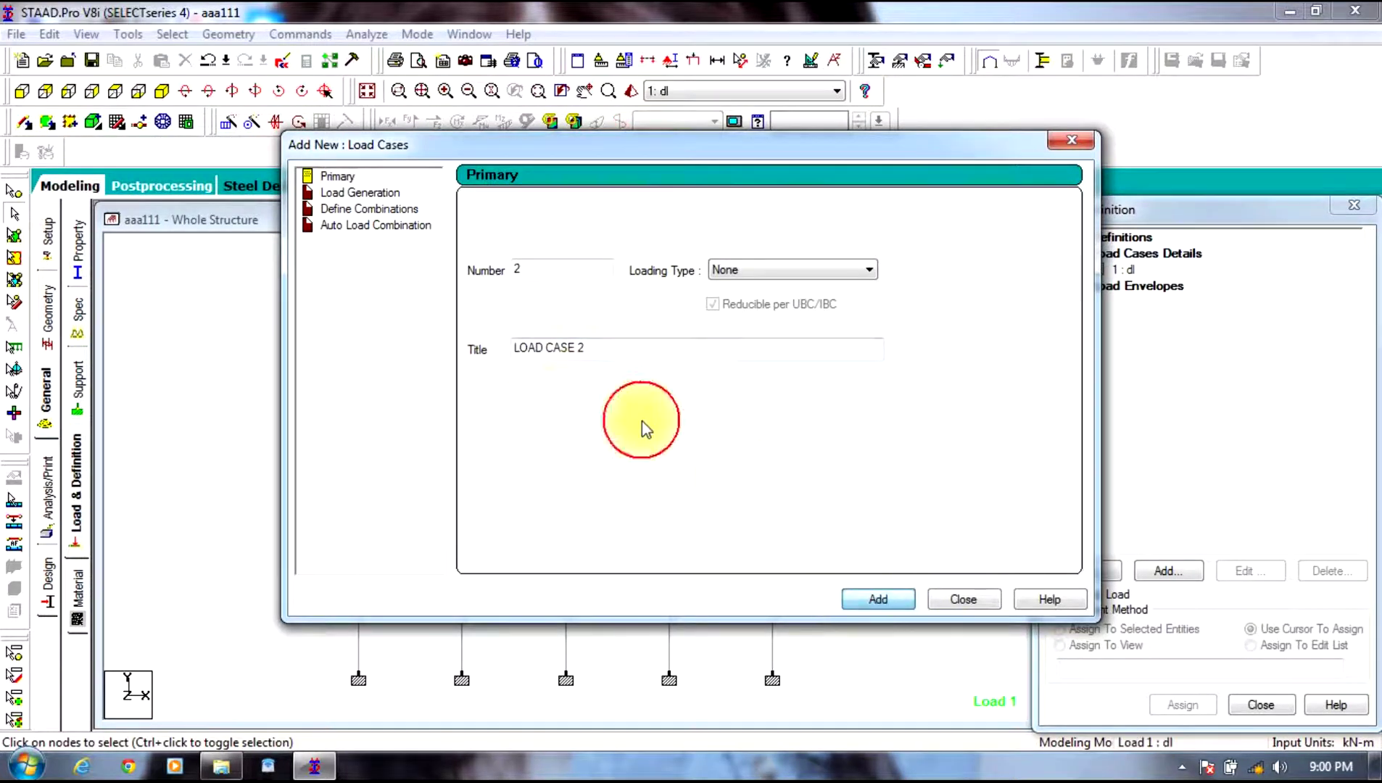
# Step: Create primary load case 2 titled 'll' with Live loading type
pyautogui.moveTo(586, 349); pyautogui.dragTo(232, 355)
pyautogui.press('BackSpace')
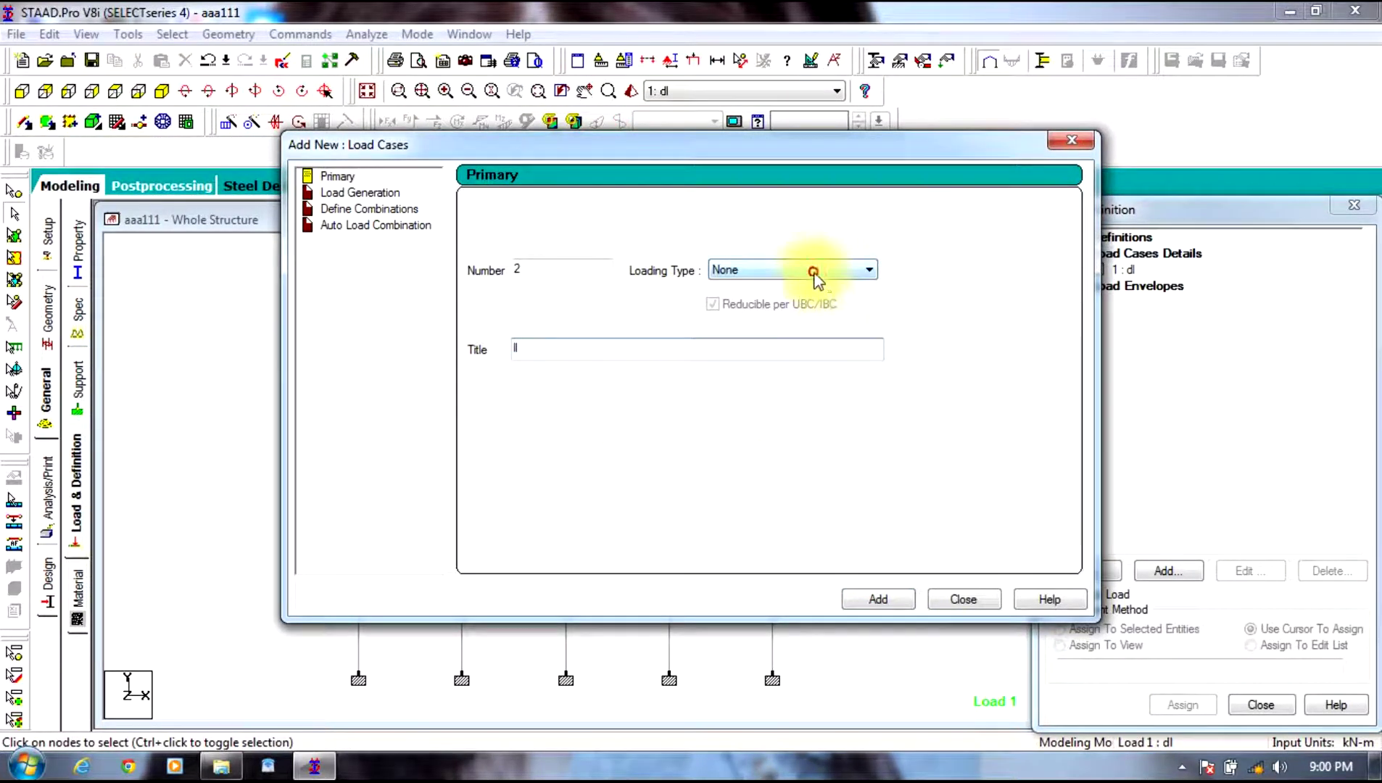
pyautogui.click(813, 270)
pyautogui.click(741, 301)
pyautogui.click(873, 599)
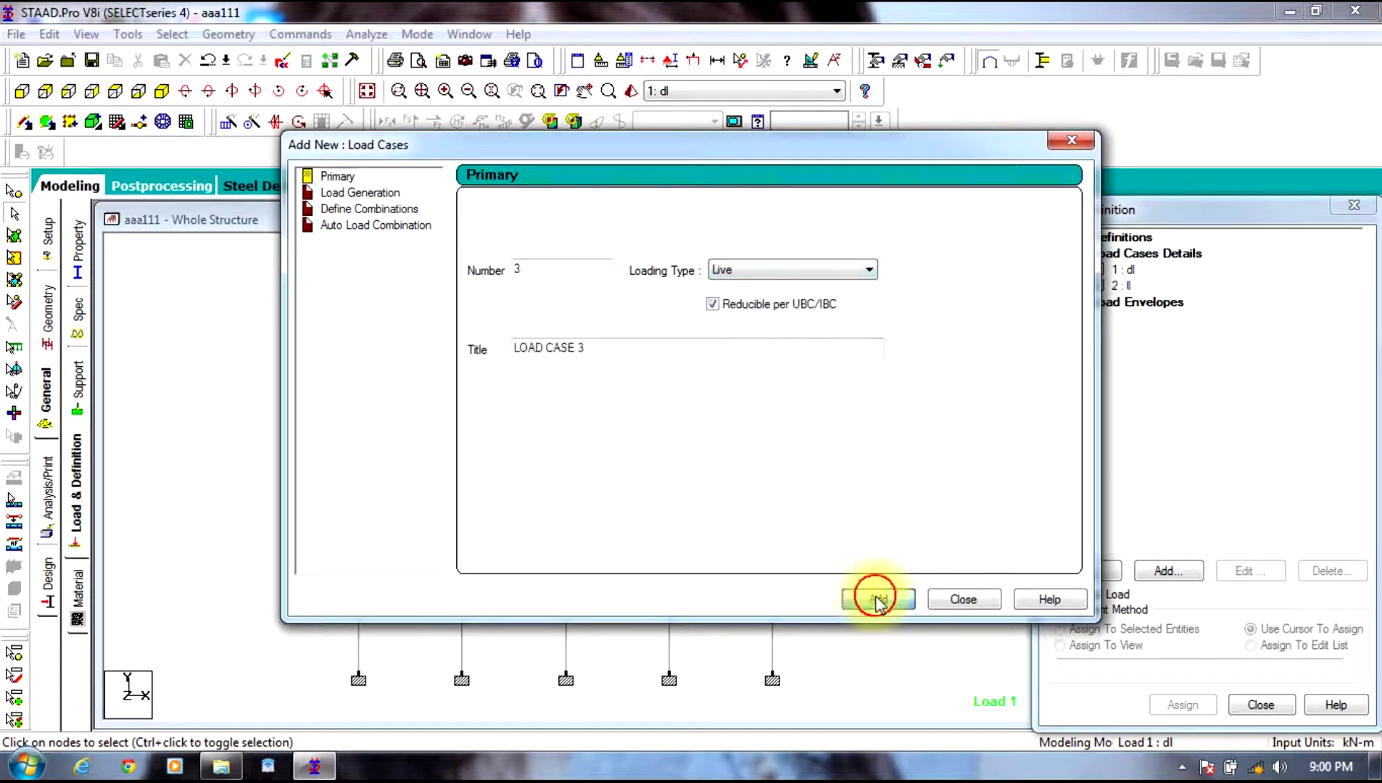
pyautogui.click(961, 599)
# Step: Review and adjust the loading type of load case 1 dl
pyautogui.click(1122, 269)
pyautogui.click(1265, 571)
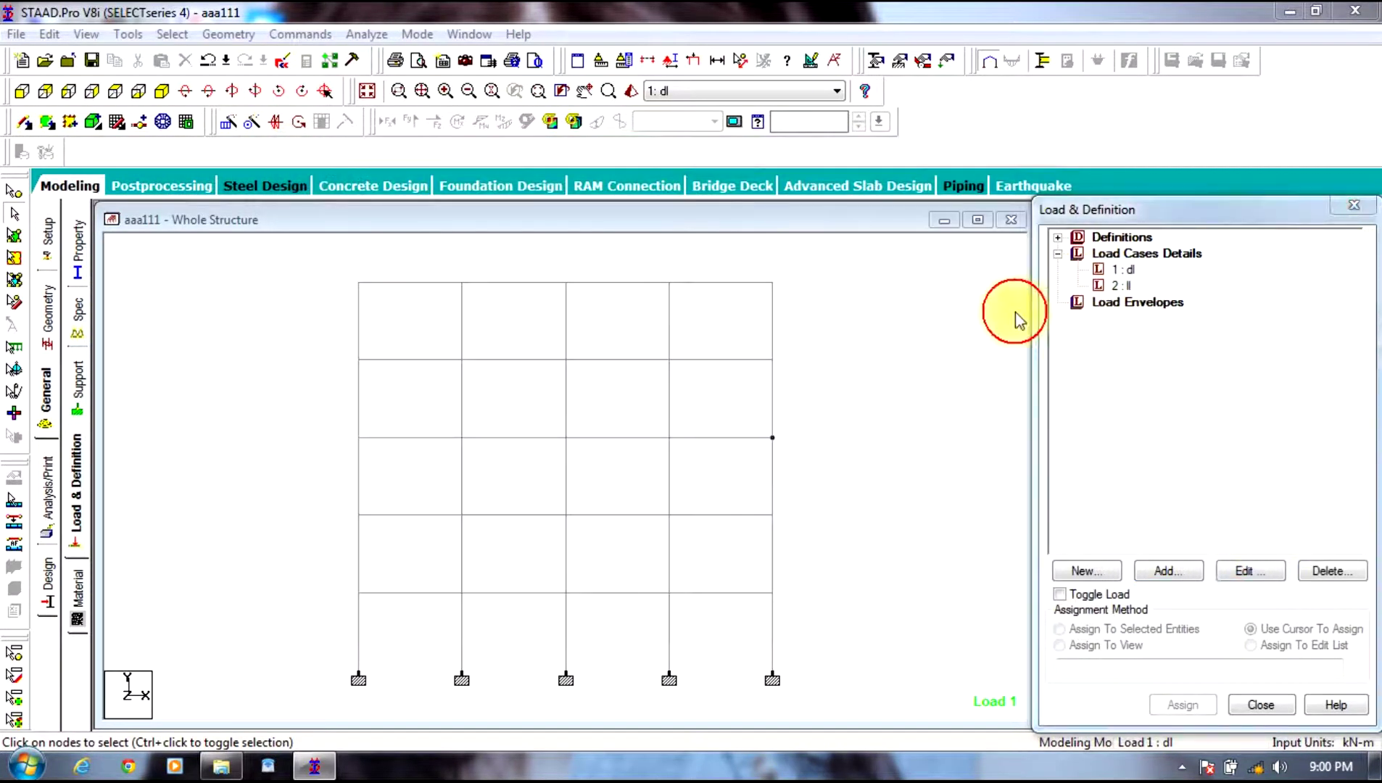
pyautogui.click(710, 343)
pyautogui.click(694, 375)
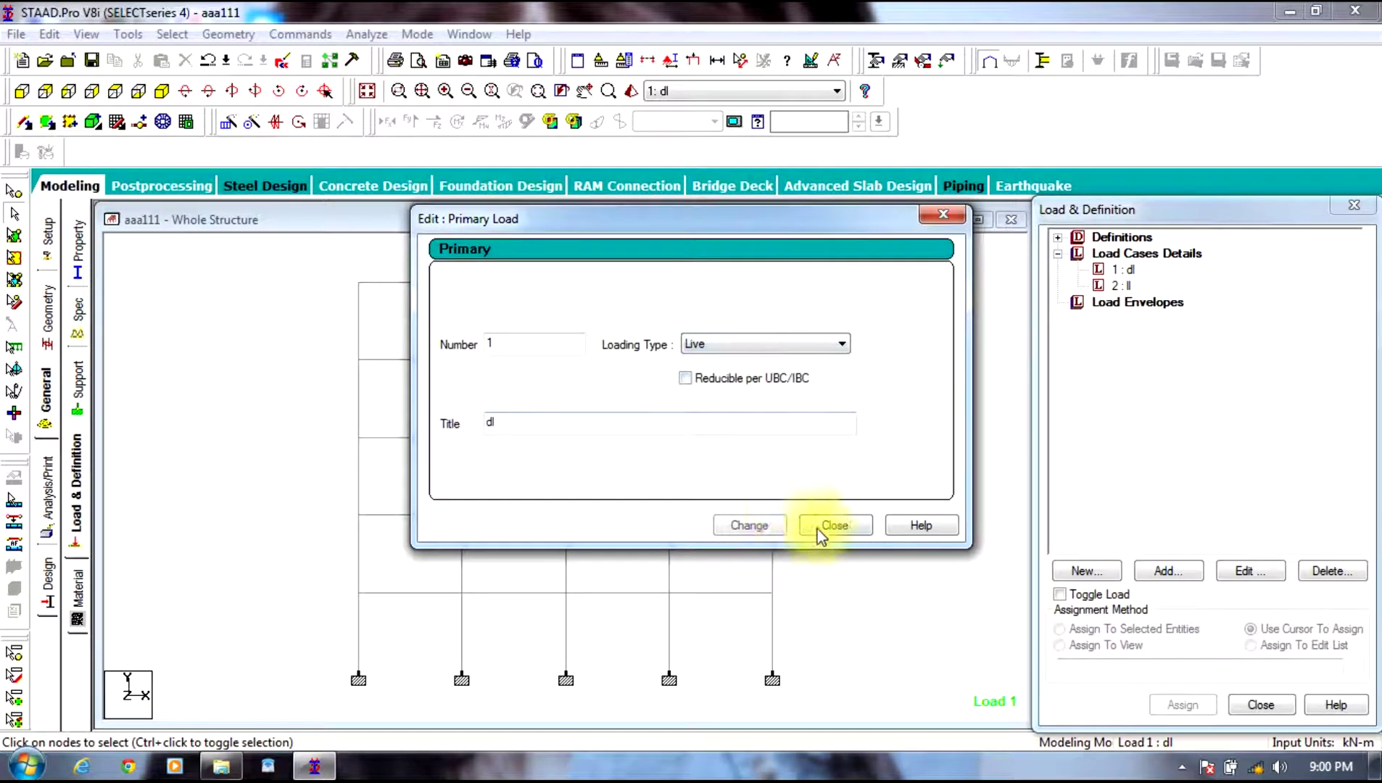
pyautogui.click(843, 527)
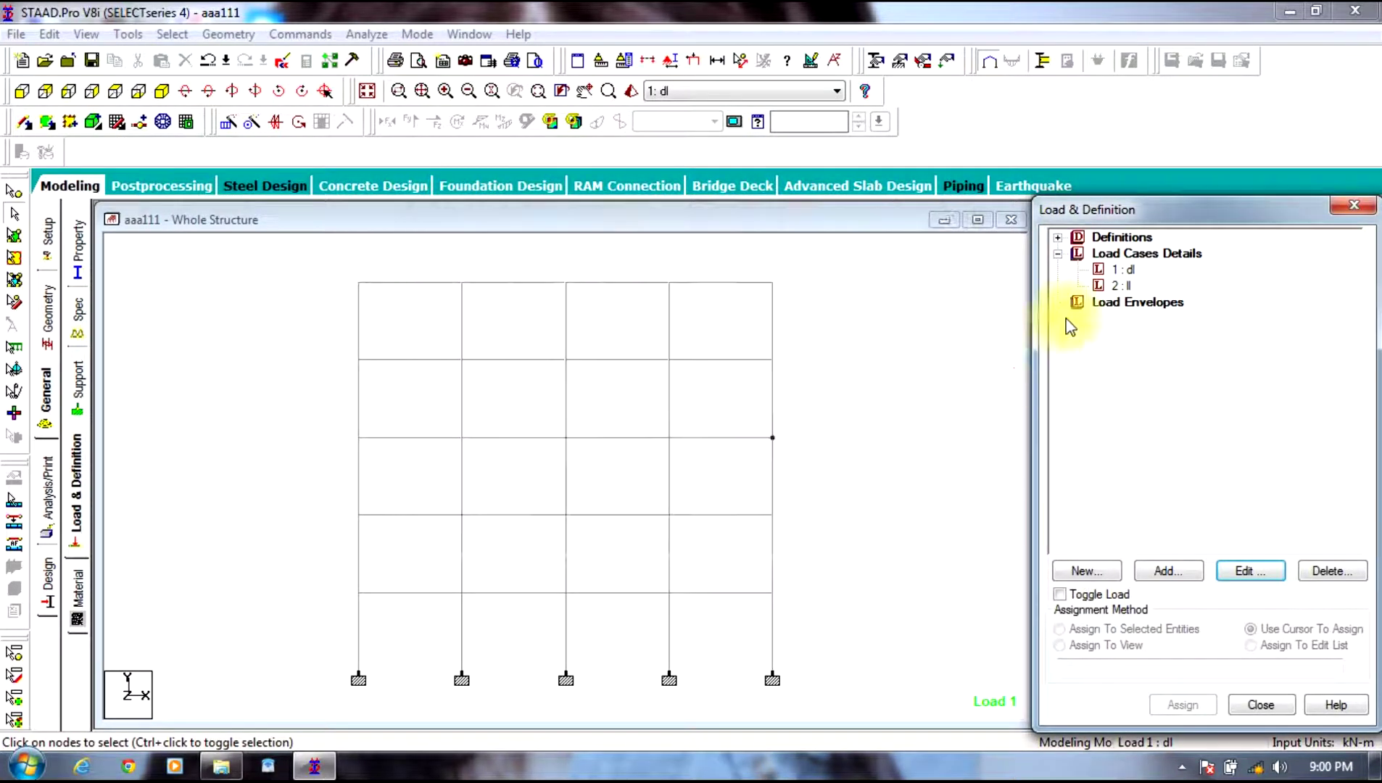
# Step: Add a -12 kN/m² floor load over Y range 3–15 to case dl
pyautogui.click(1122, 269)
pyautogui.click(1168, 570)
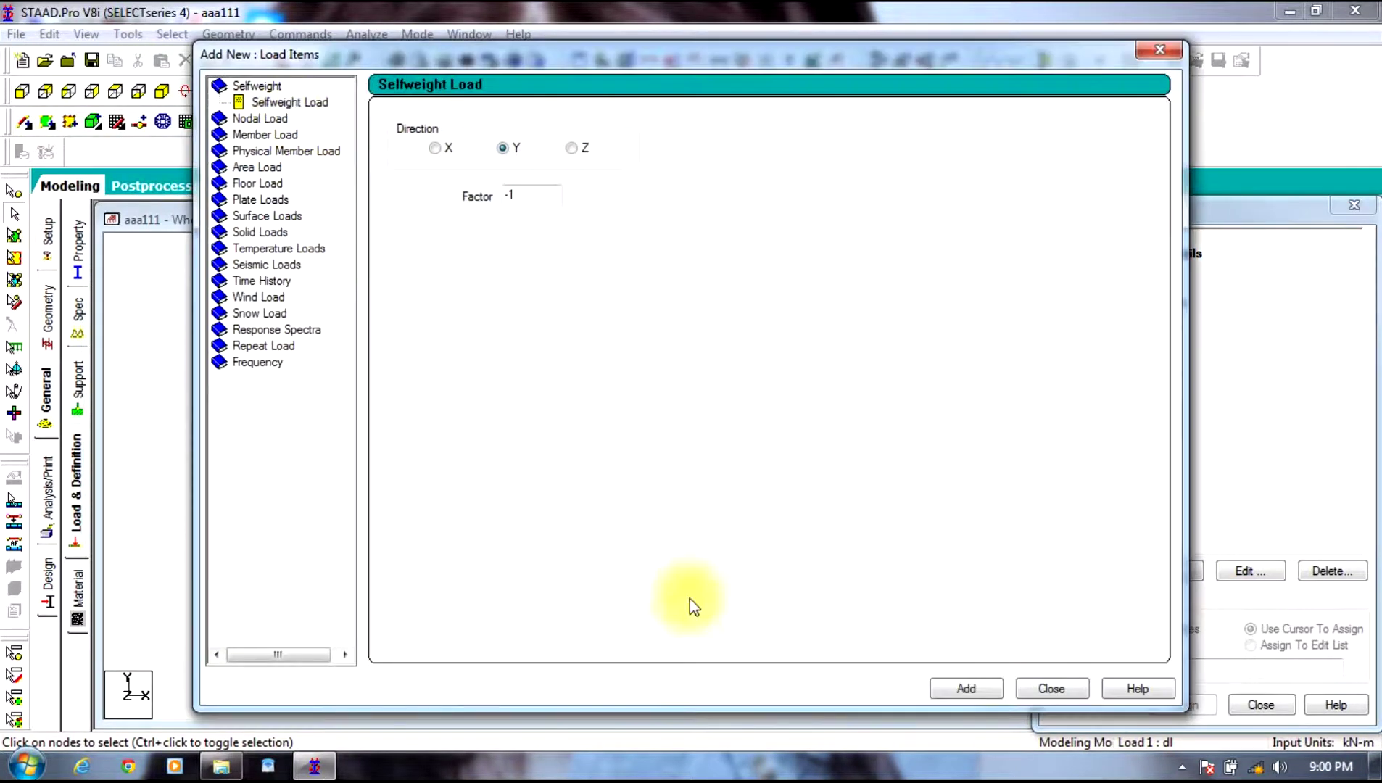
pyautogui.click(263, 136)
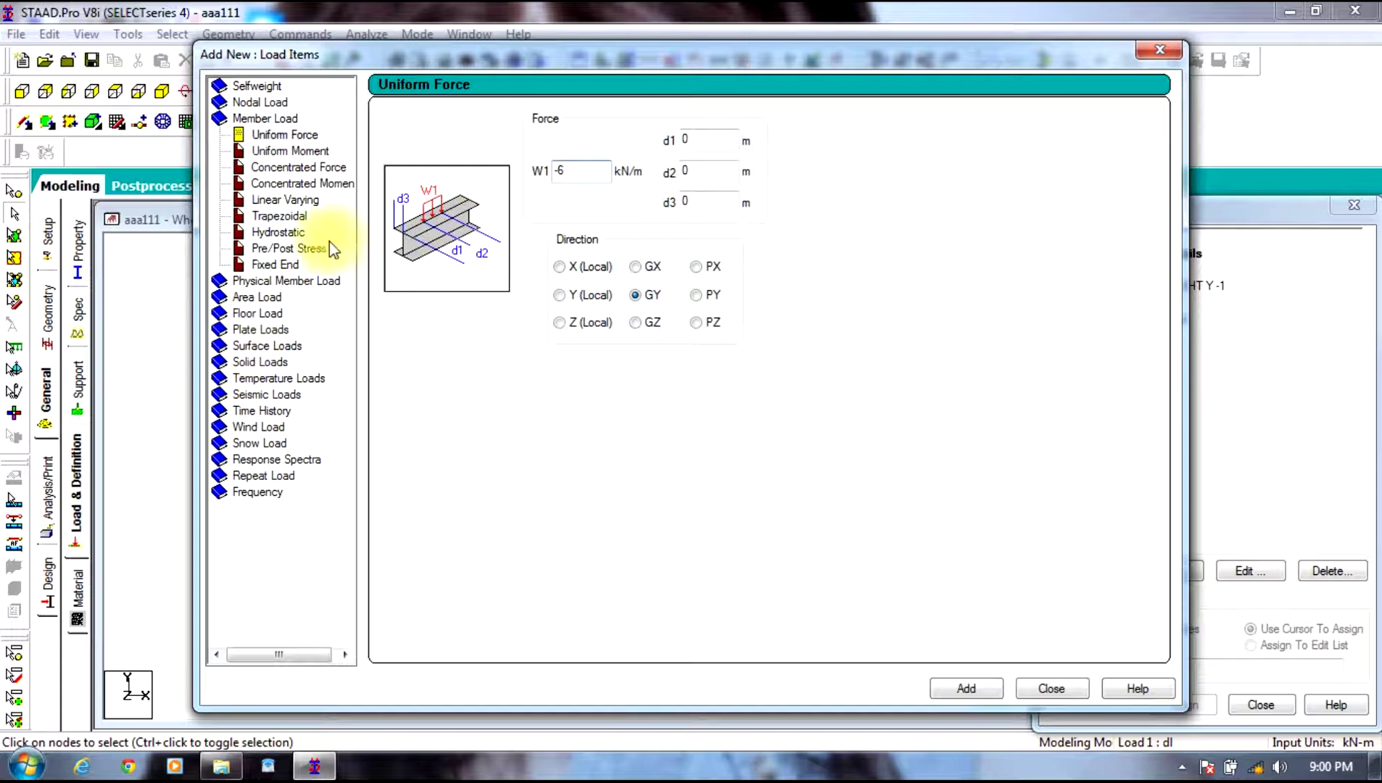
pyautogui.click(257, 313)
pyautogui.doubleClick(499, 215)
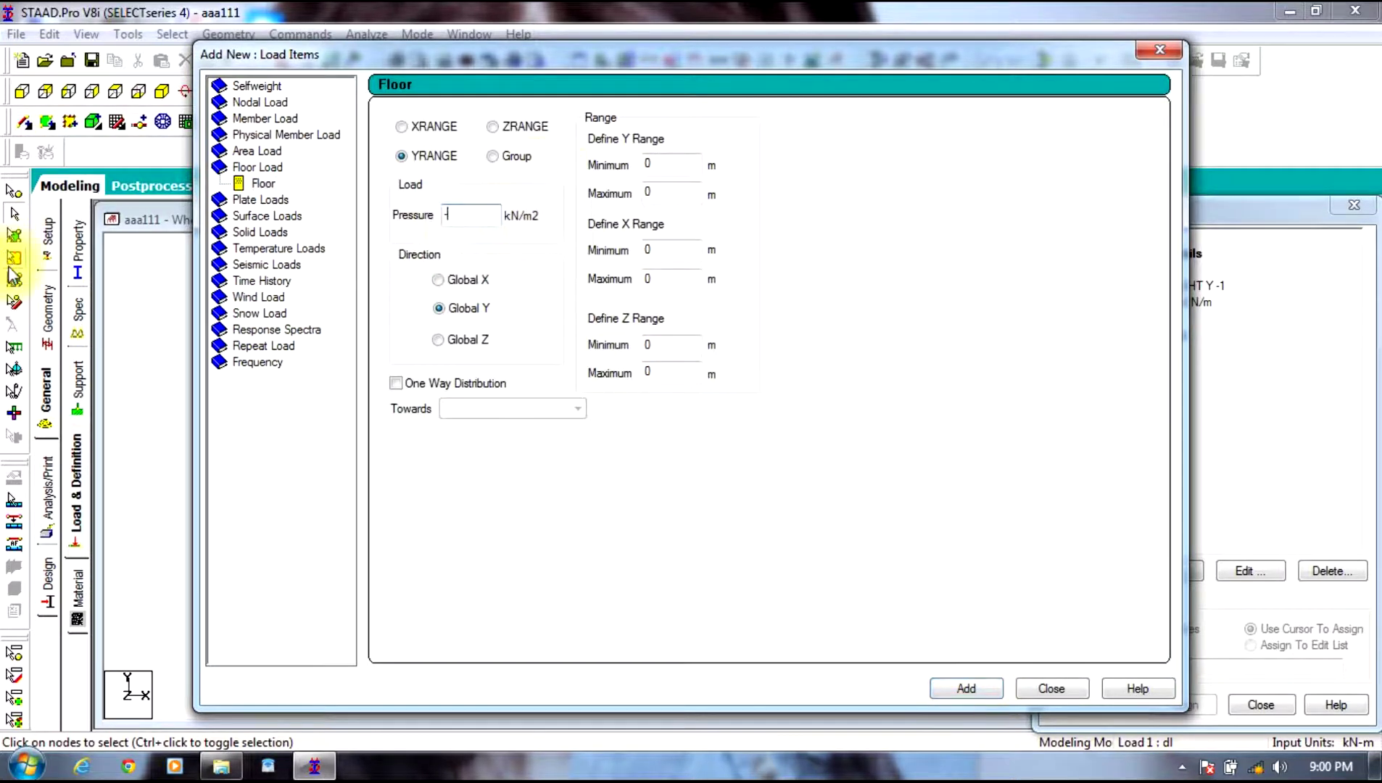
pyautogui.write('-12')
pyautogui.doubleClick(689, 164)
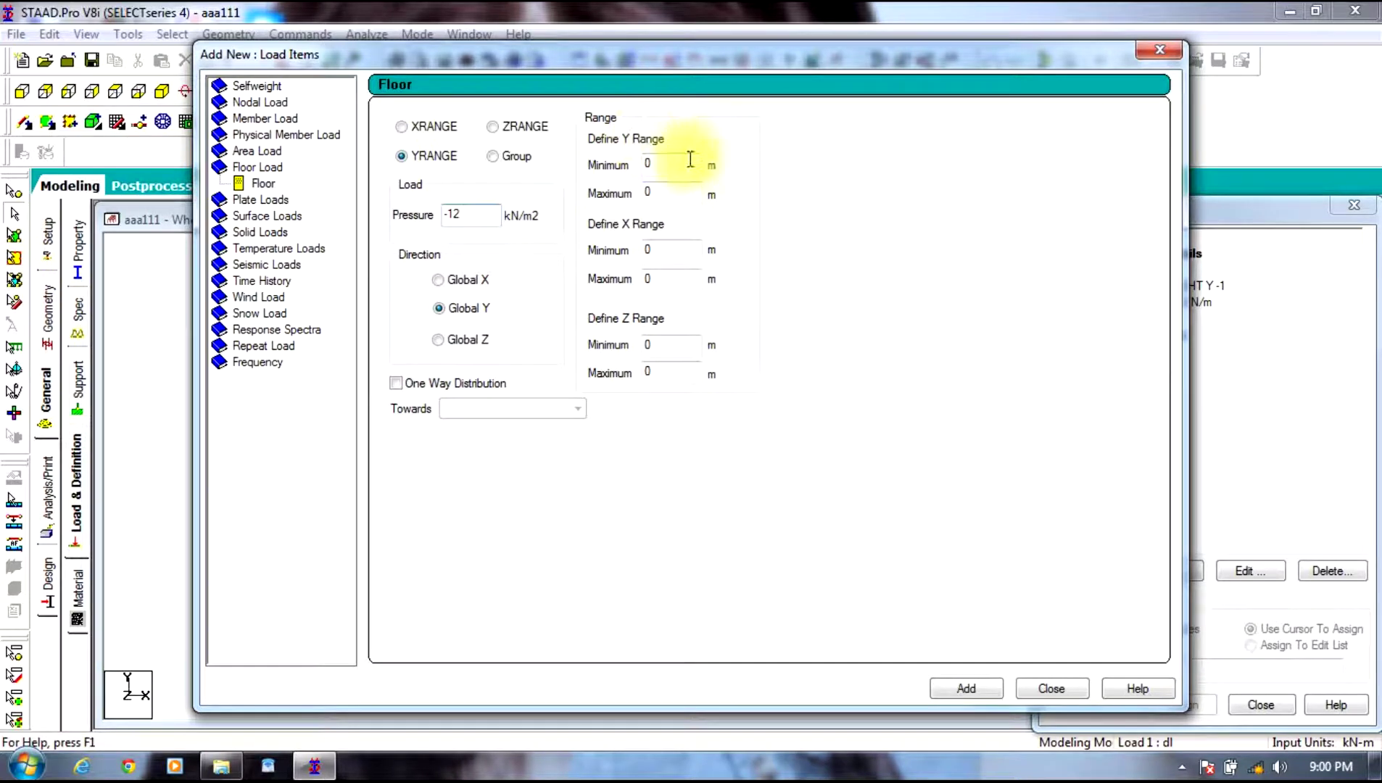
pyautogui.write('3')
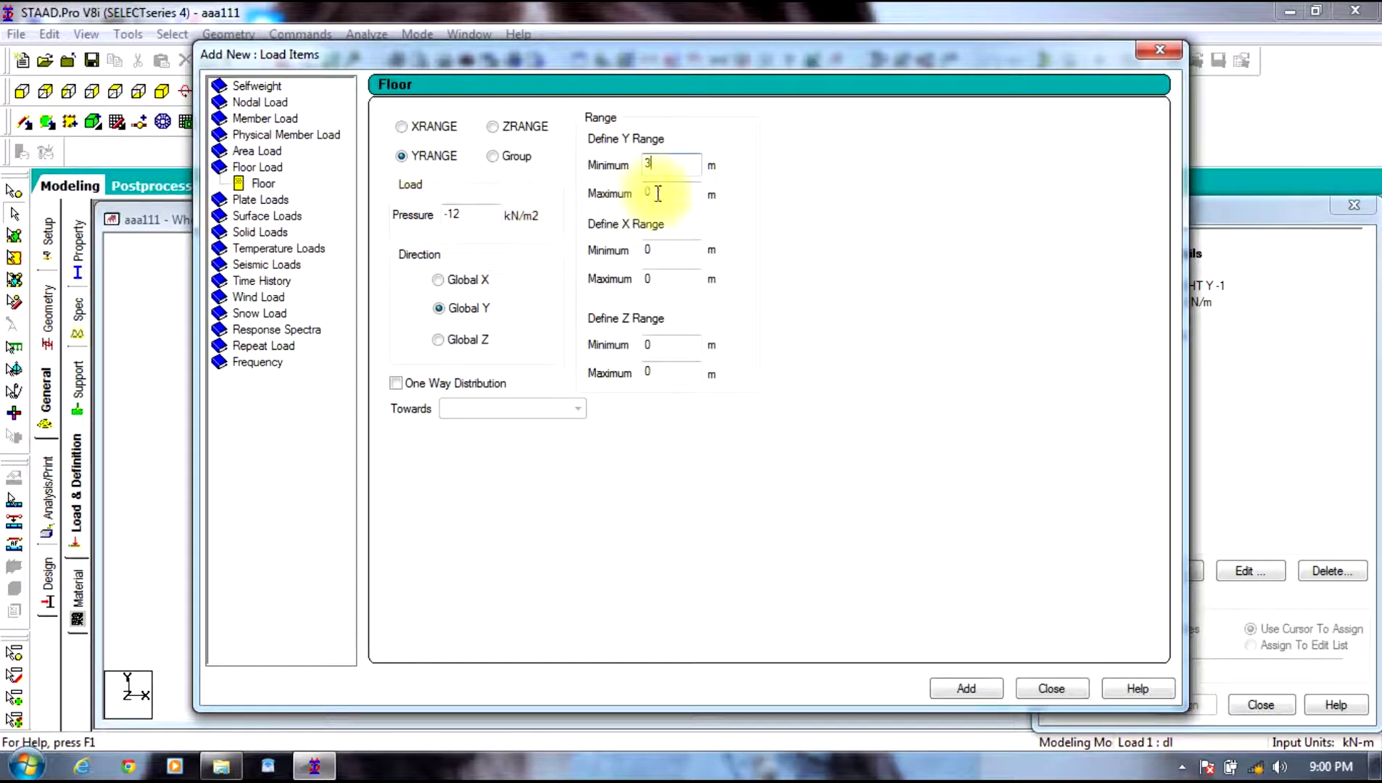
pyautogui.doubleClick(656, 192)
pyautogui.write('15')
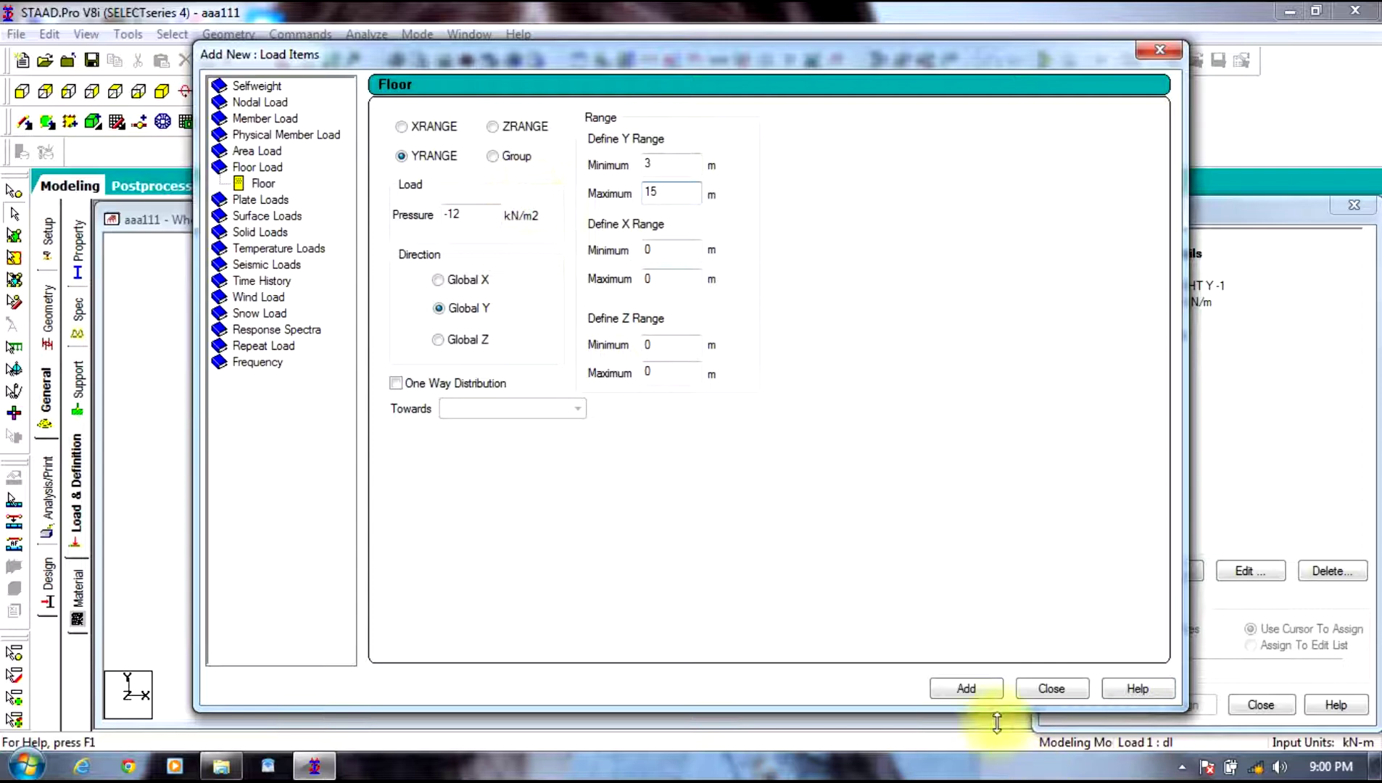
pyautogui.click(962, 687)
pyautogui.click(1038, 686)
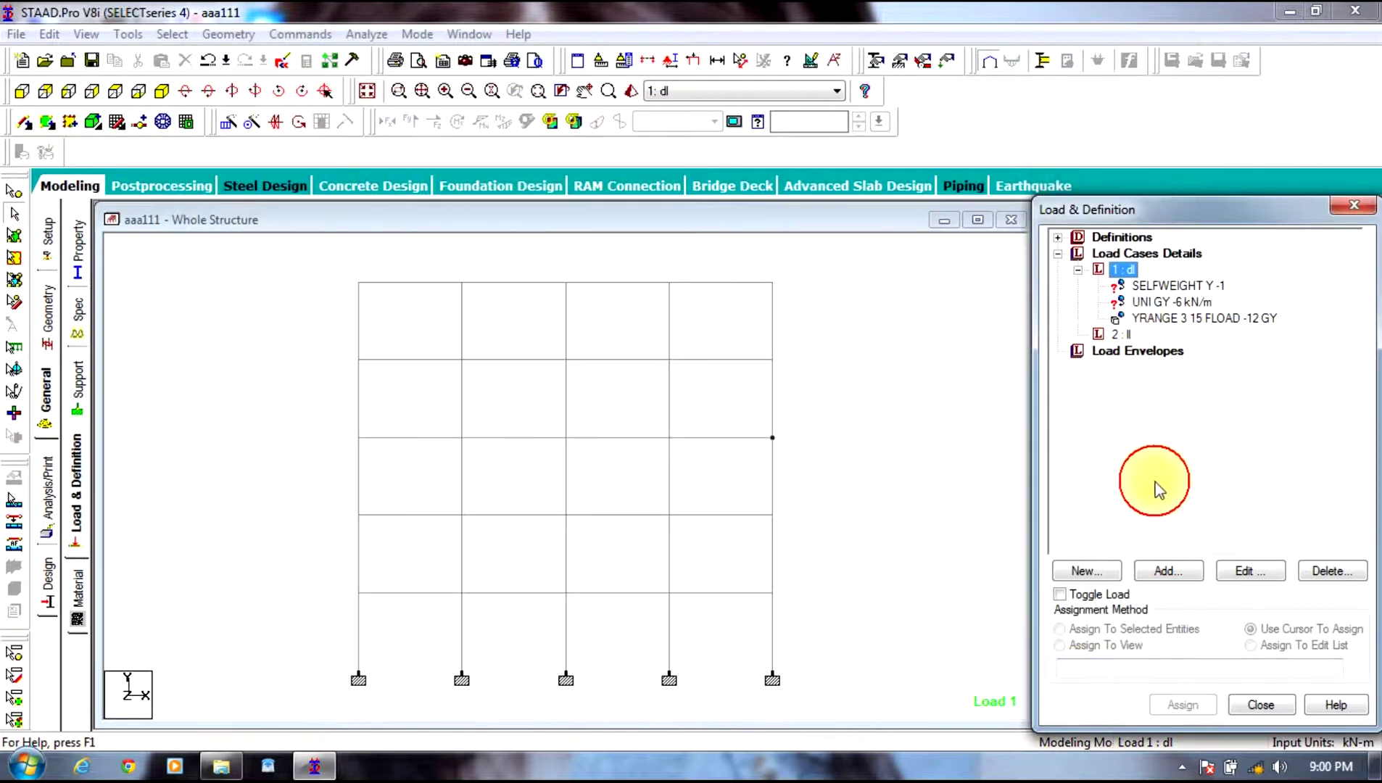
# Step: Add a -10 kN/m² floor load over Y range 3–15 to case ll
pyautogui.click(1121, 334)
pyautogui.click(1168, 571)
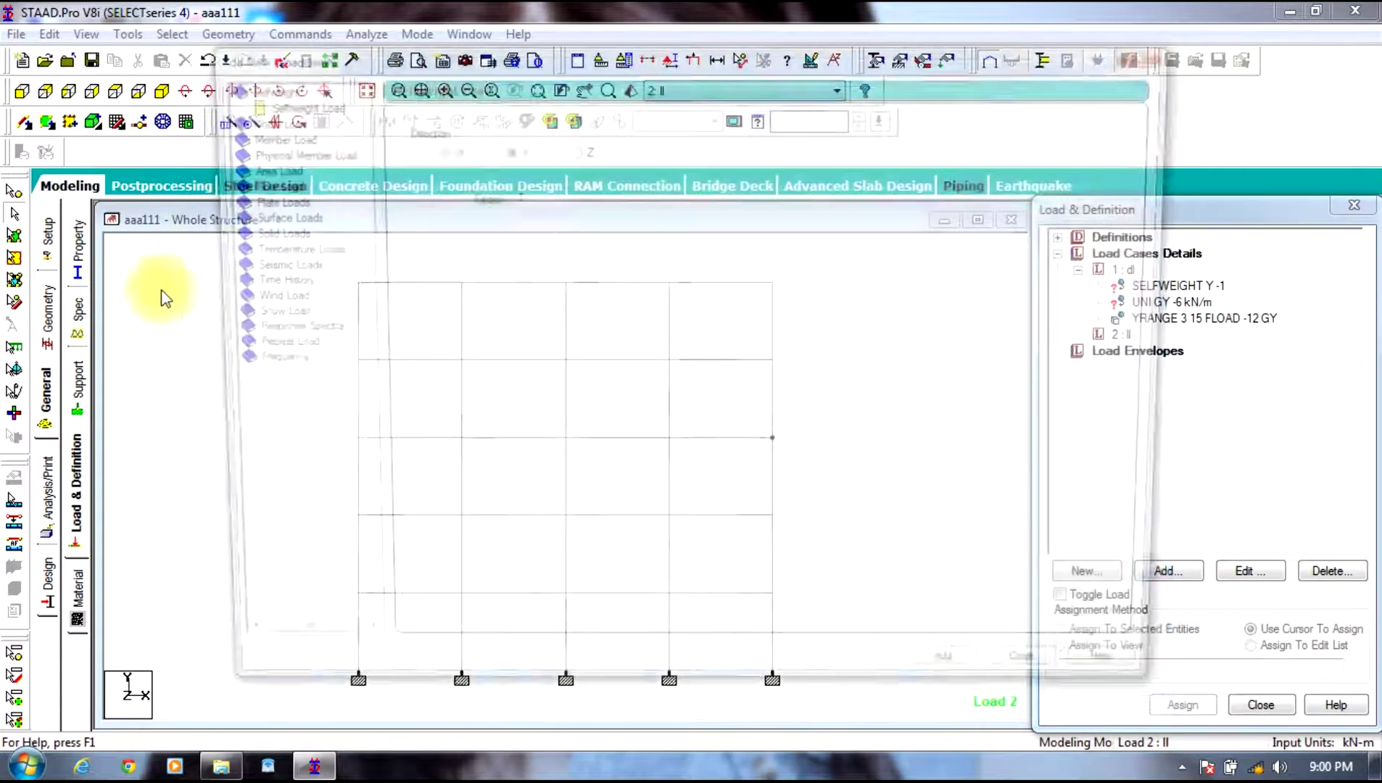
pyautogui.click(255, 184)
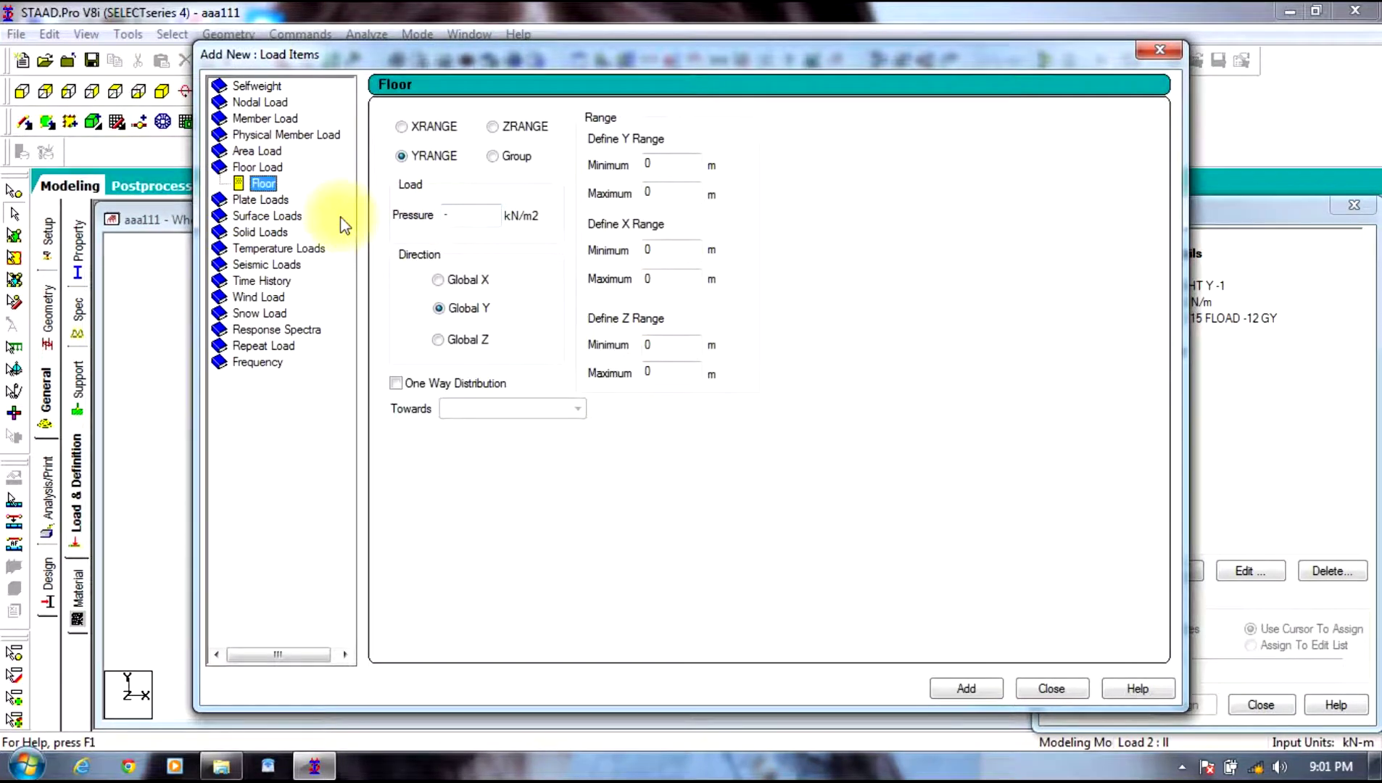
pyautogui.doubleClick(665, 164)
pyautogui.write('3')
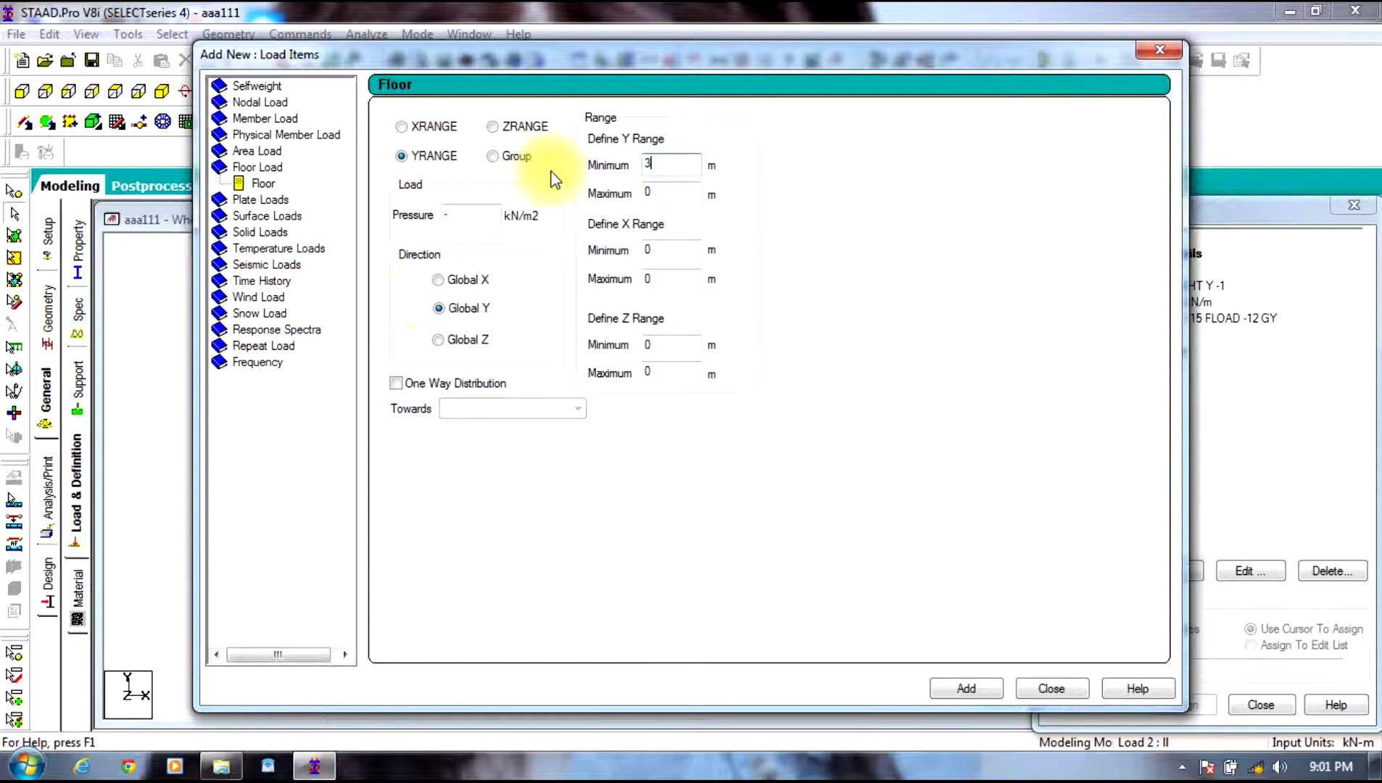
pyautogui.doubleClick(670, 193)
pyautogui.write('1')
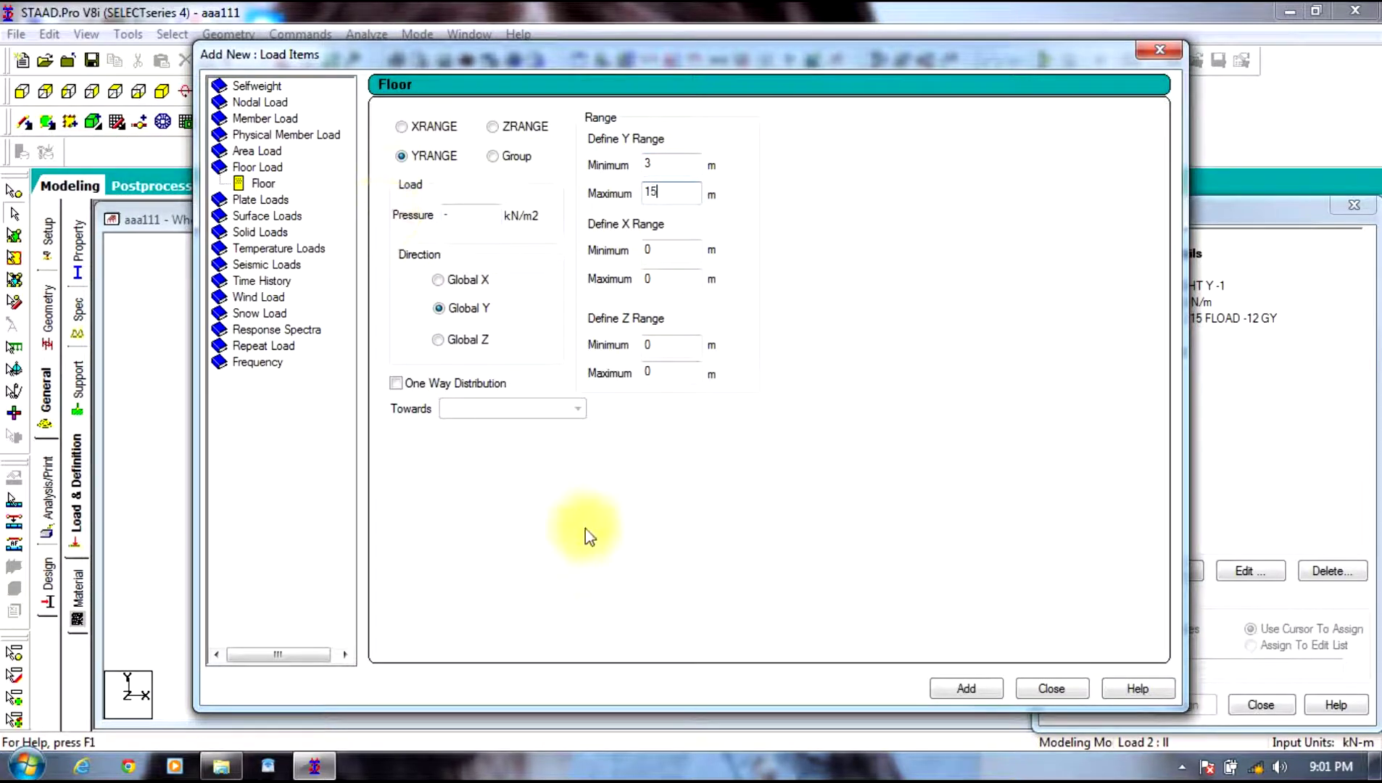
pyautogui.write('5')
pyautogui.click(966, 688)
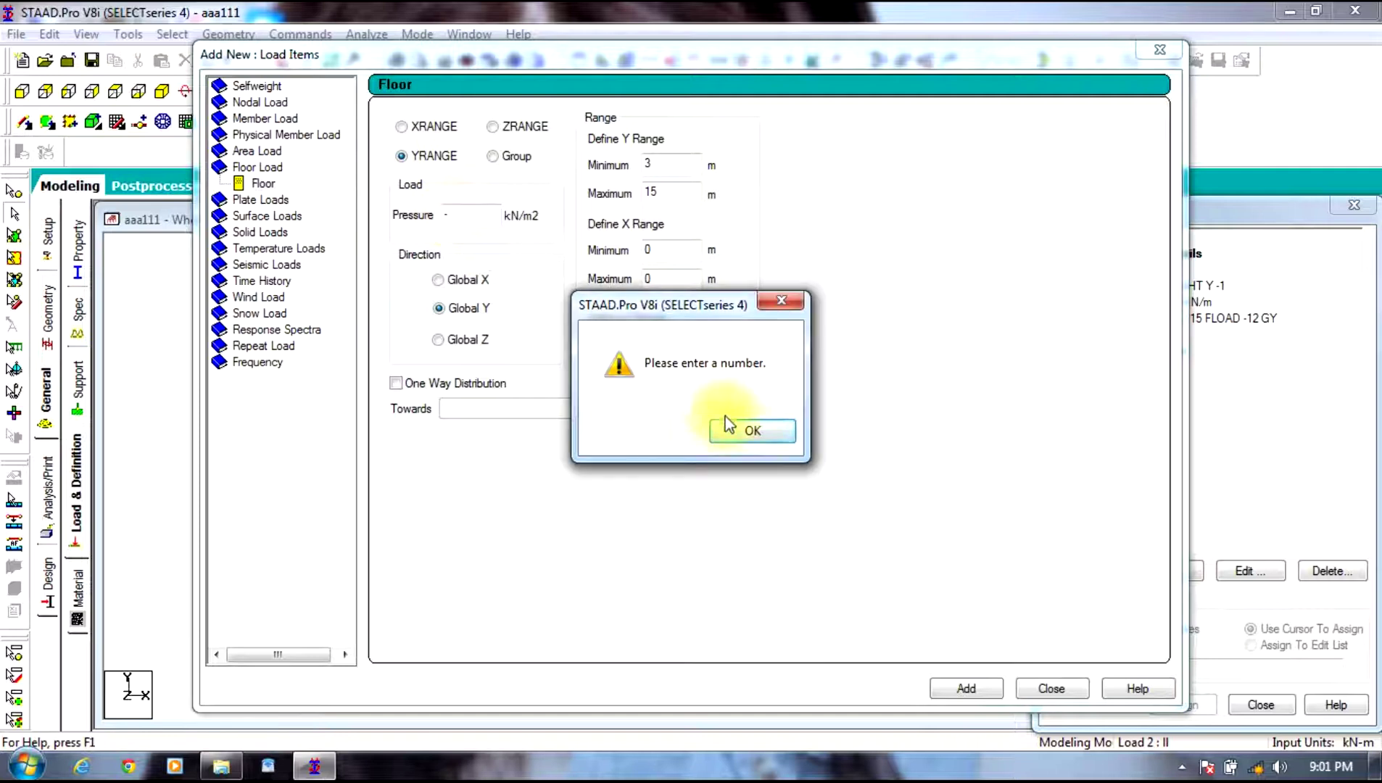
pyautogui.click(747, 429)
pyautogui.click(511, 216)
pyautogui.write('-')
pyautogui.click(493, 215)
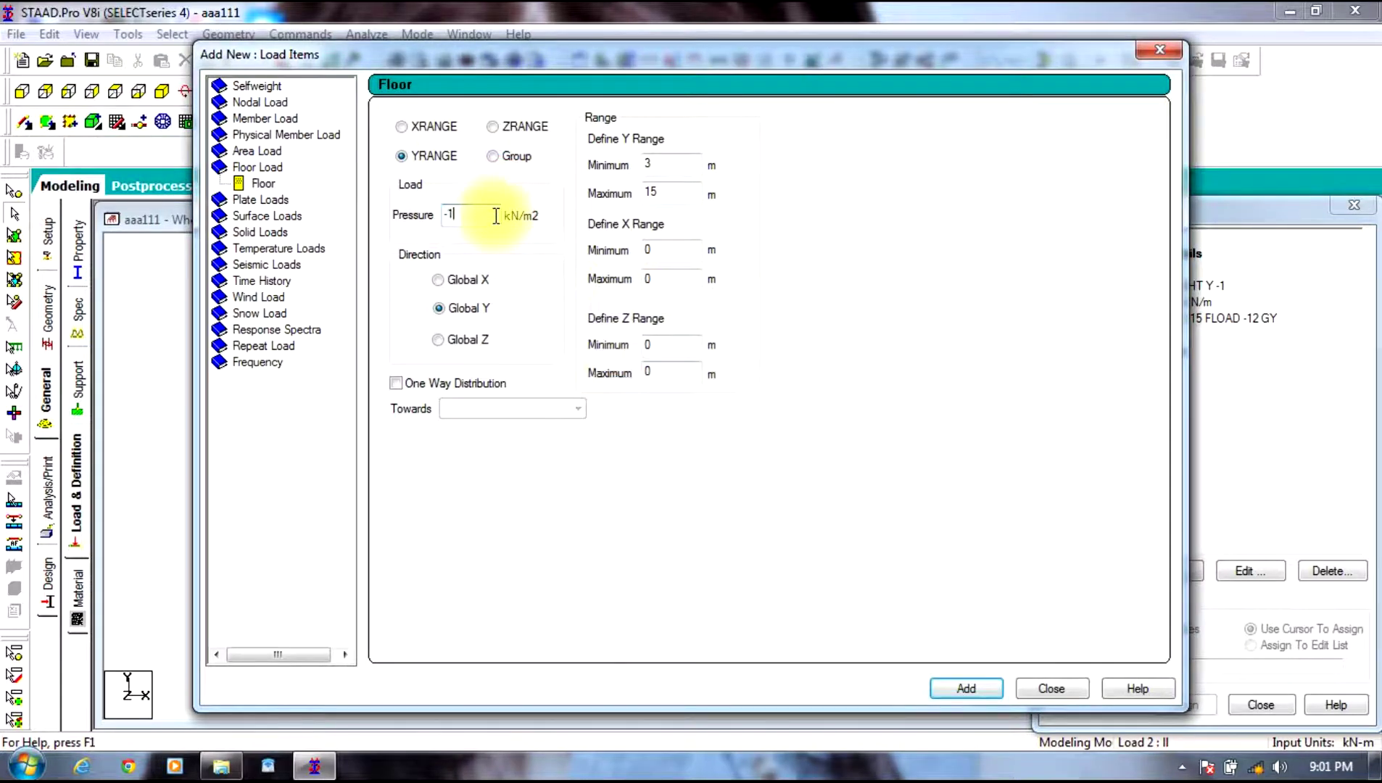
pyautogui.click(975, 687)
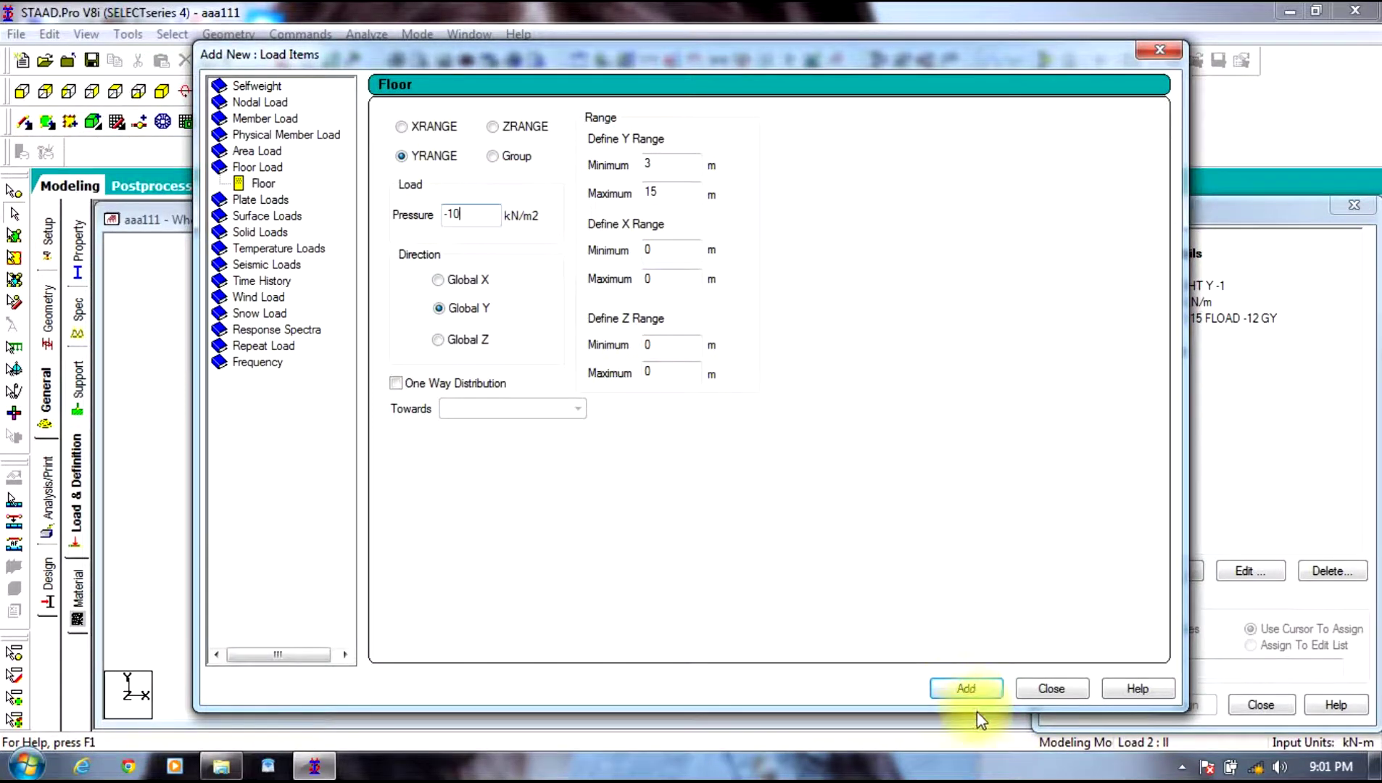
# Step: Assign the dl selfweight load to the whole structure in view
pyautogui.click(1051, 688)
pyautogui.click(1176, 286)
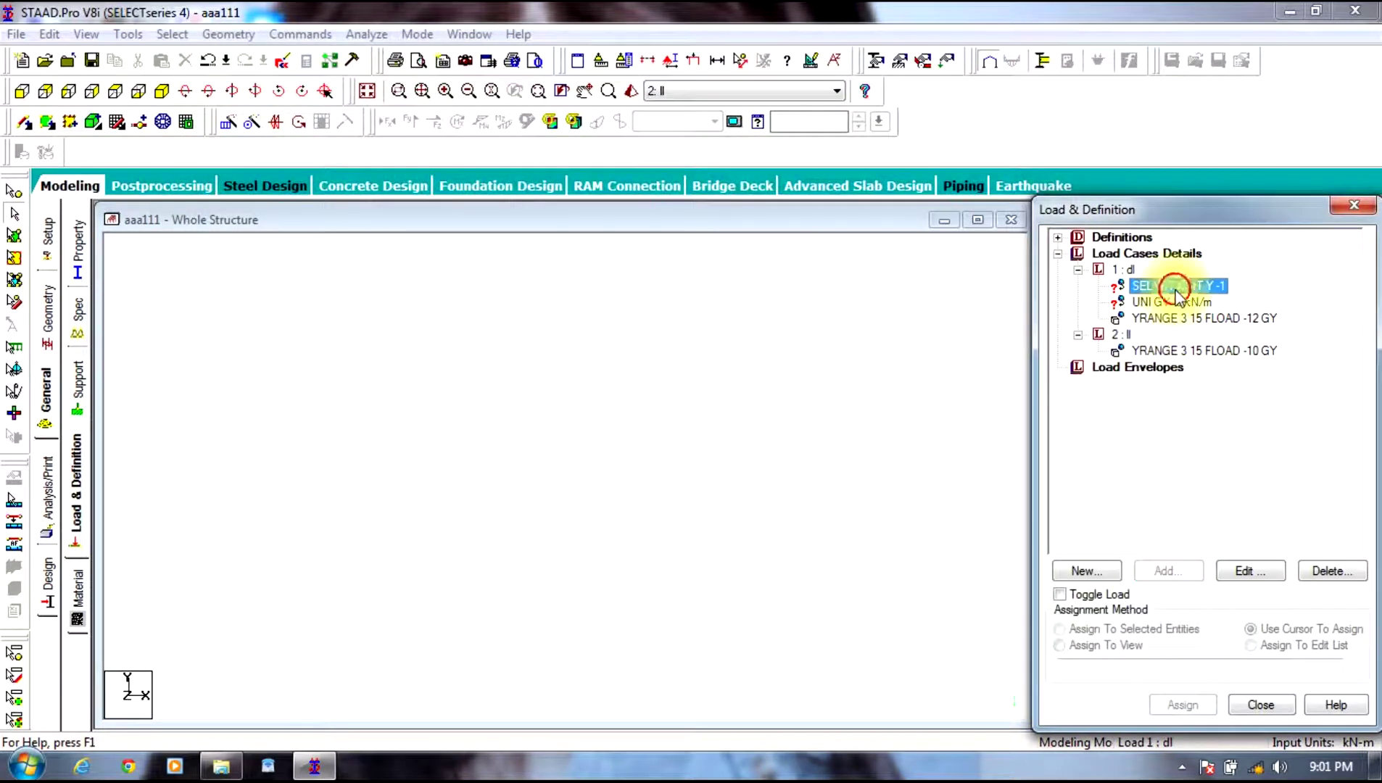
pyautogui.click(1059, 644)
pyautogui.click(1183, 705)
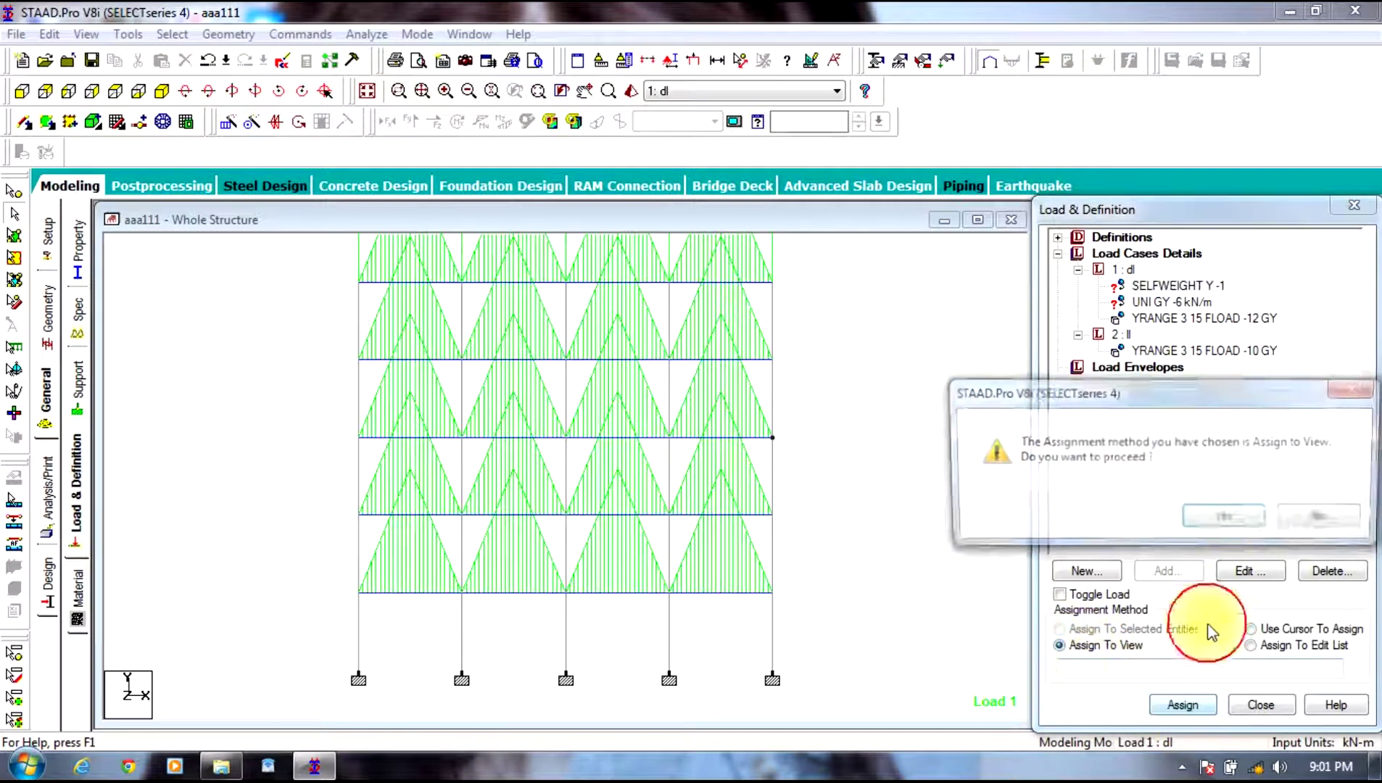
pyautogui.click(1225, 518)
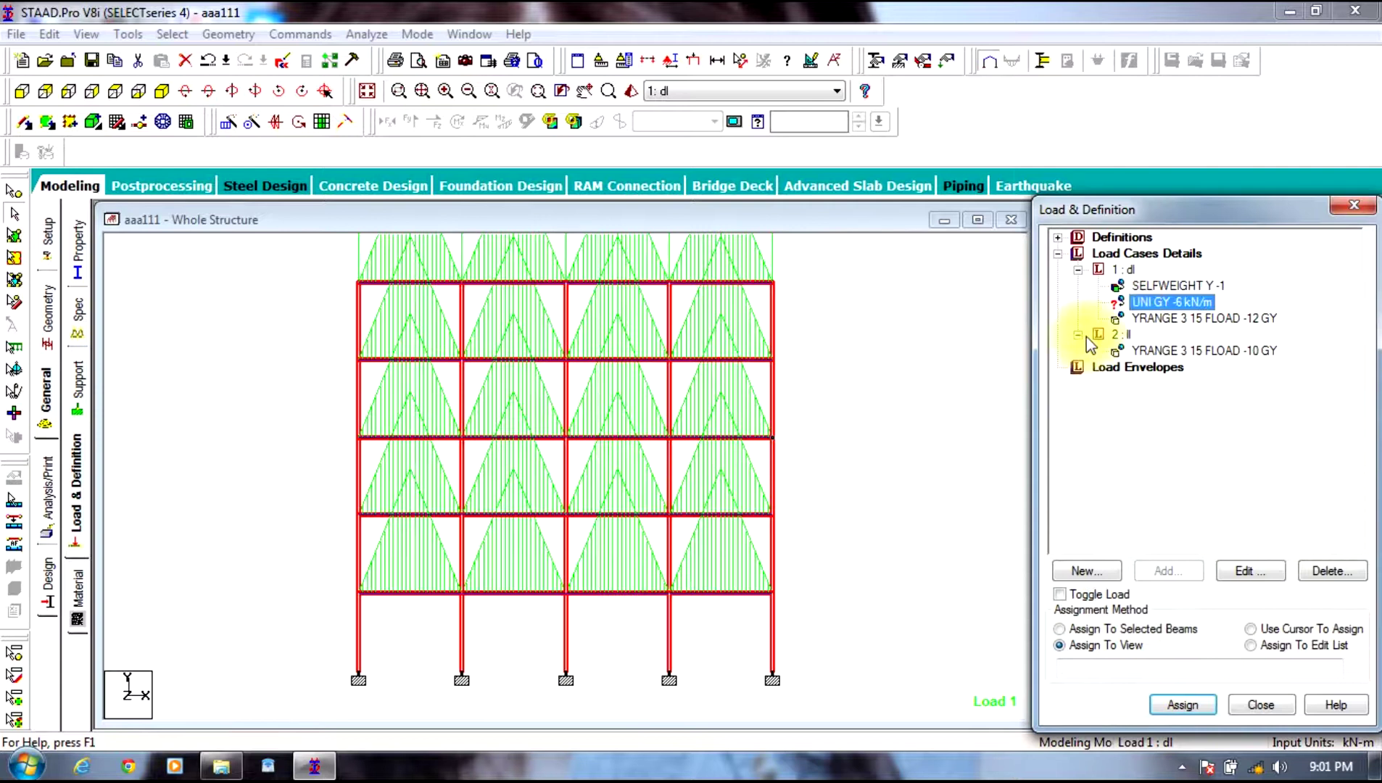
# Step: Select all horizontal beams parallel to an axis and show the isometric view
pyautogui.click(725, 206)
pyautogui.click(174, 30)
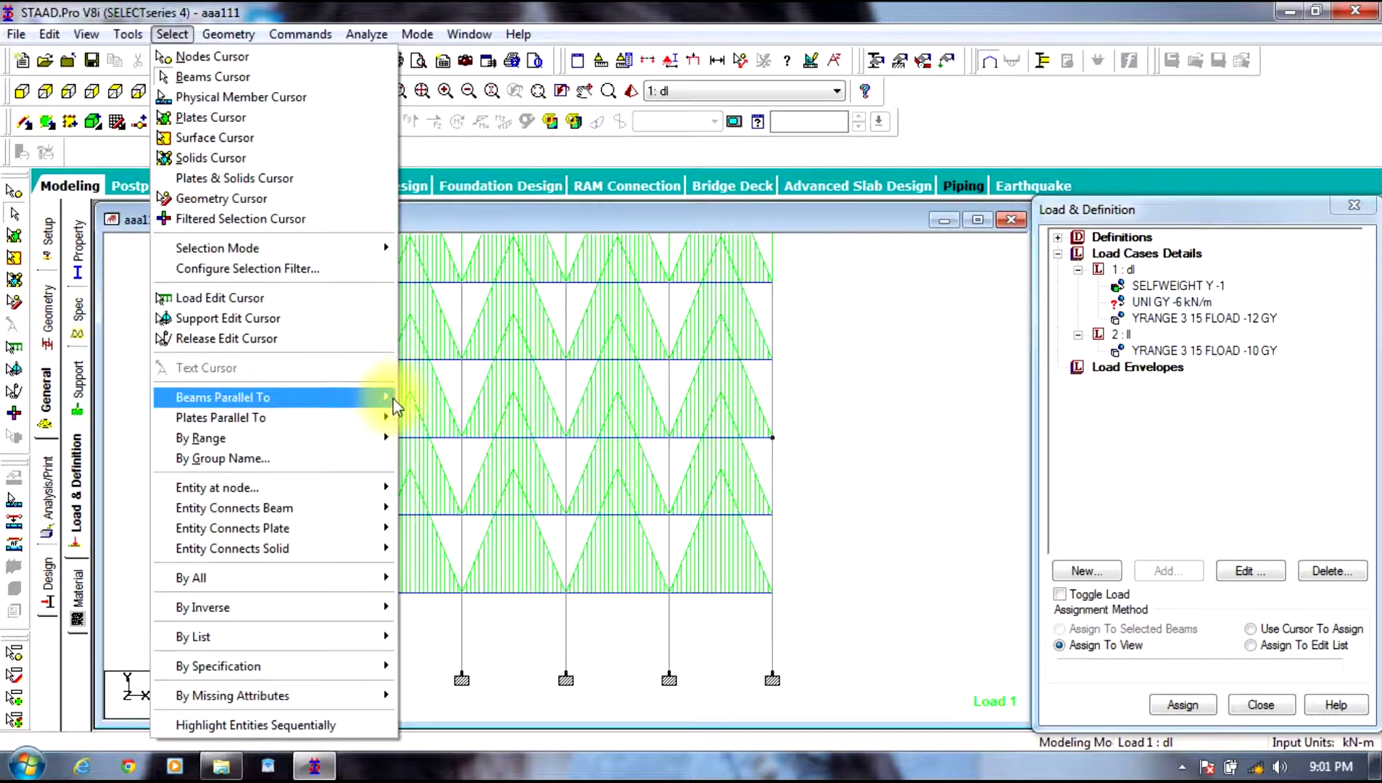
pyautogui.click(334, 398)
pyautogui.click(406, 406)
pyautogui.click(171, 34)
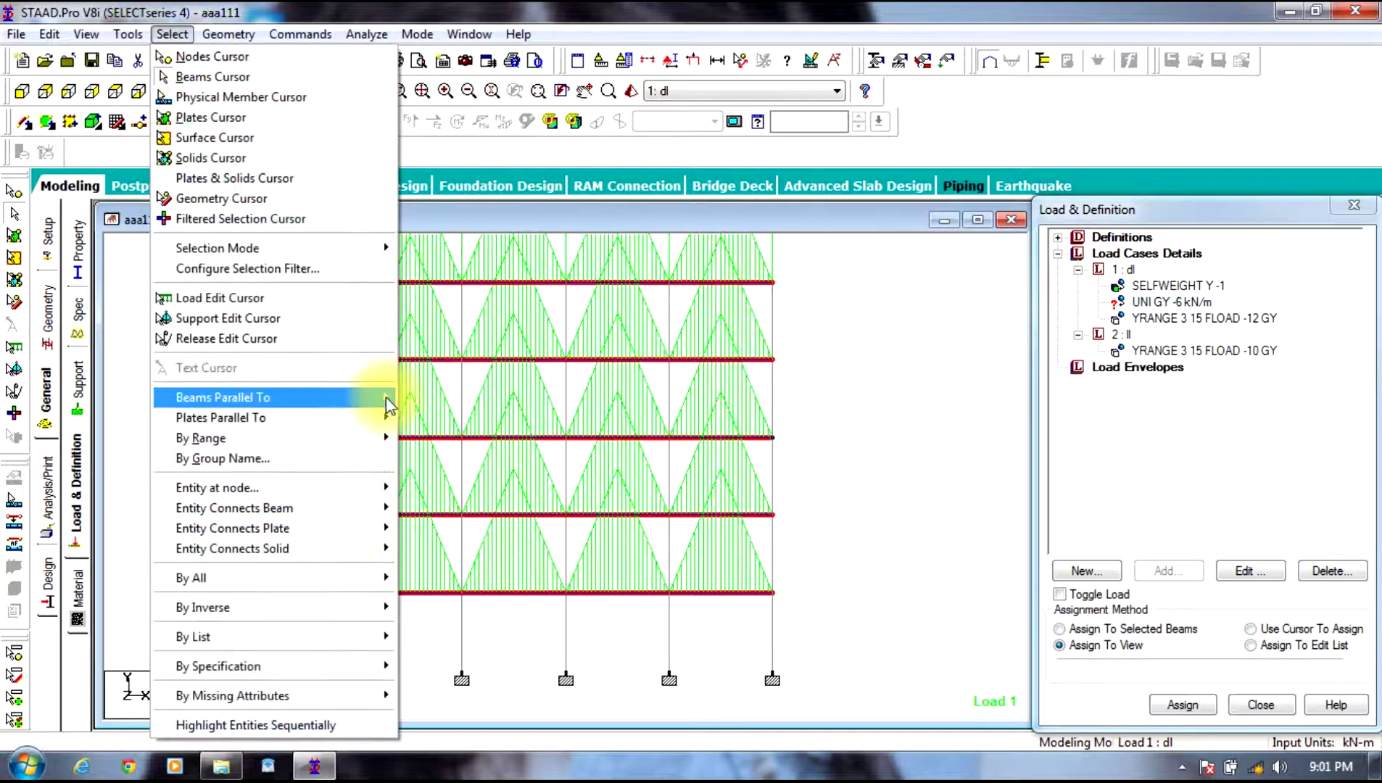
pyautogui.click(421, 433)
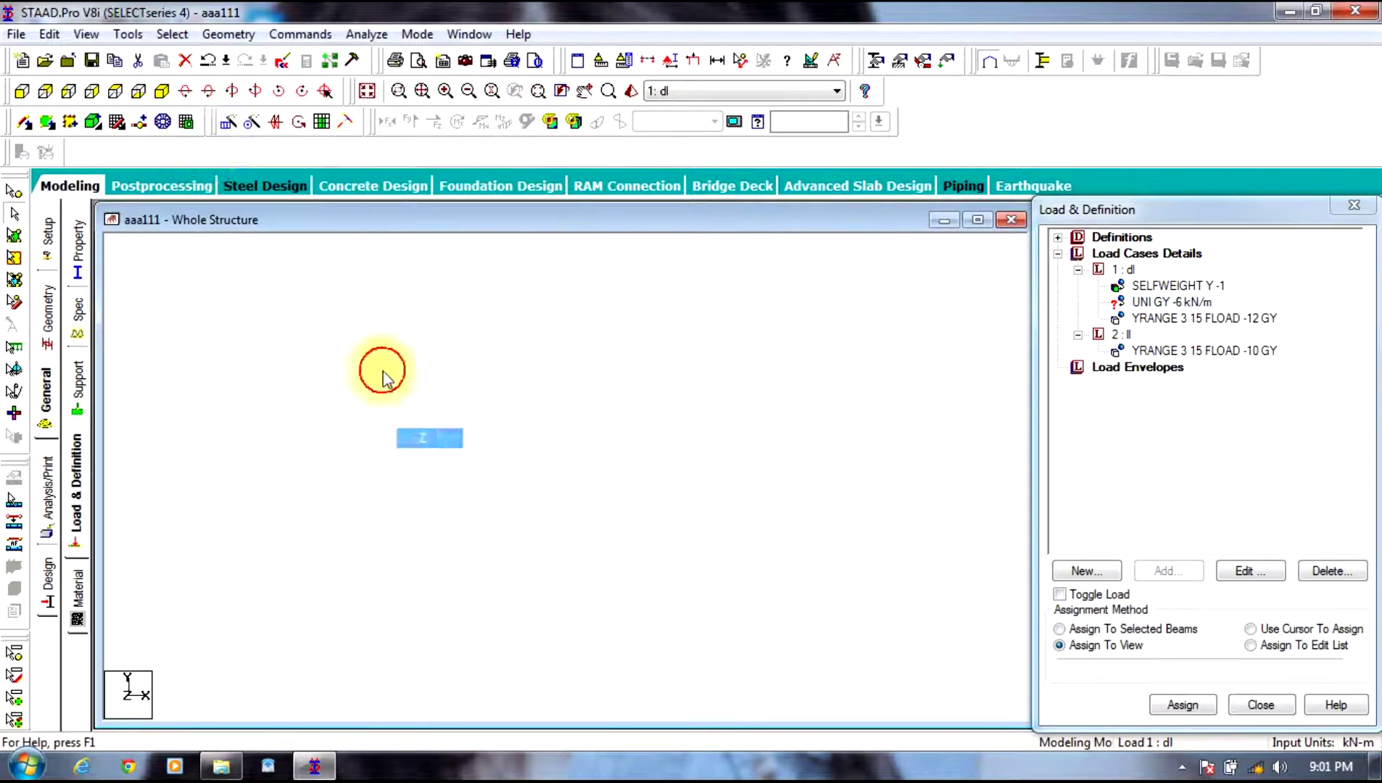
pyautogui.click(172, 96)
# Step: Apply the member load to the selected horizontal beams, then enter Steel Design
pyautogui.click(1146, 631)
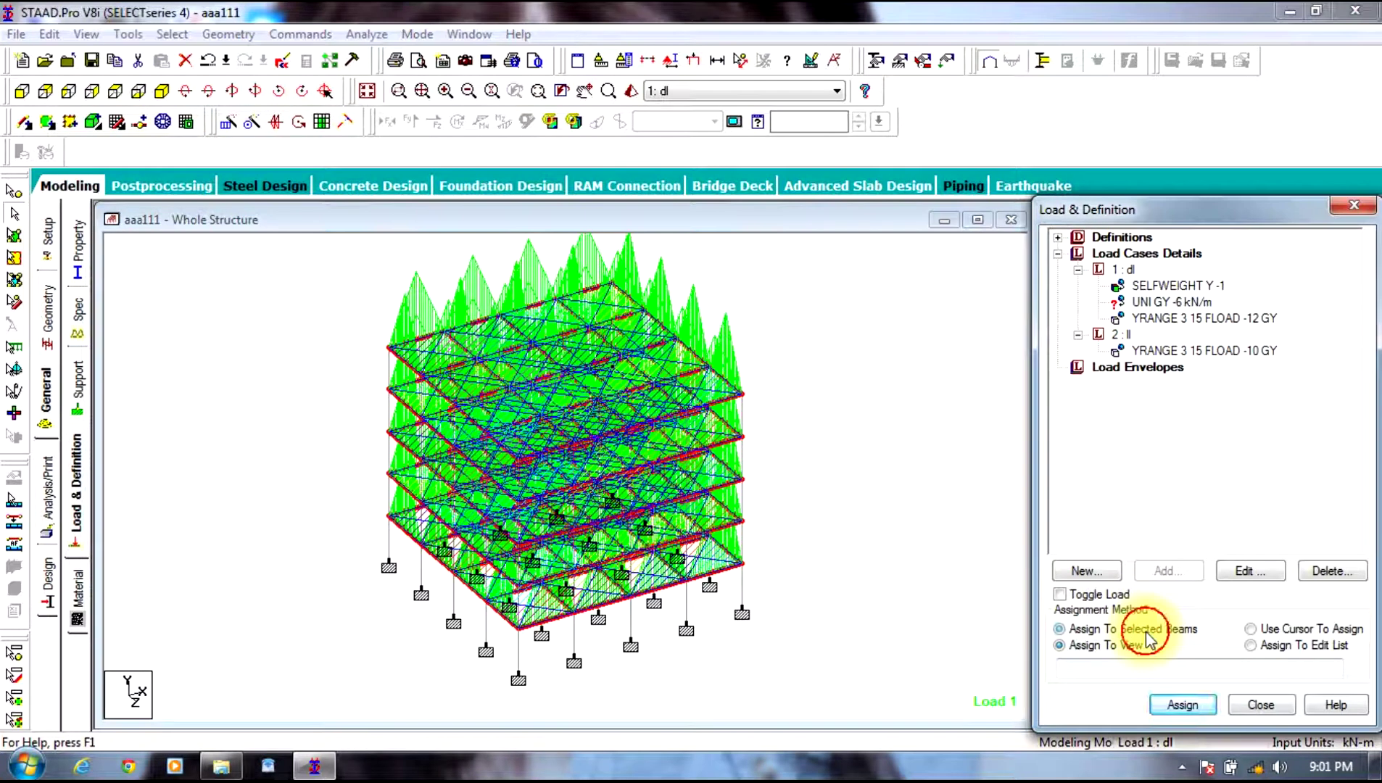
pyautogui.click(1182, 705)
pyautogui.click(1224, 517)
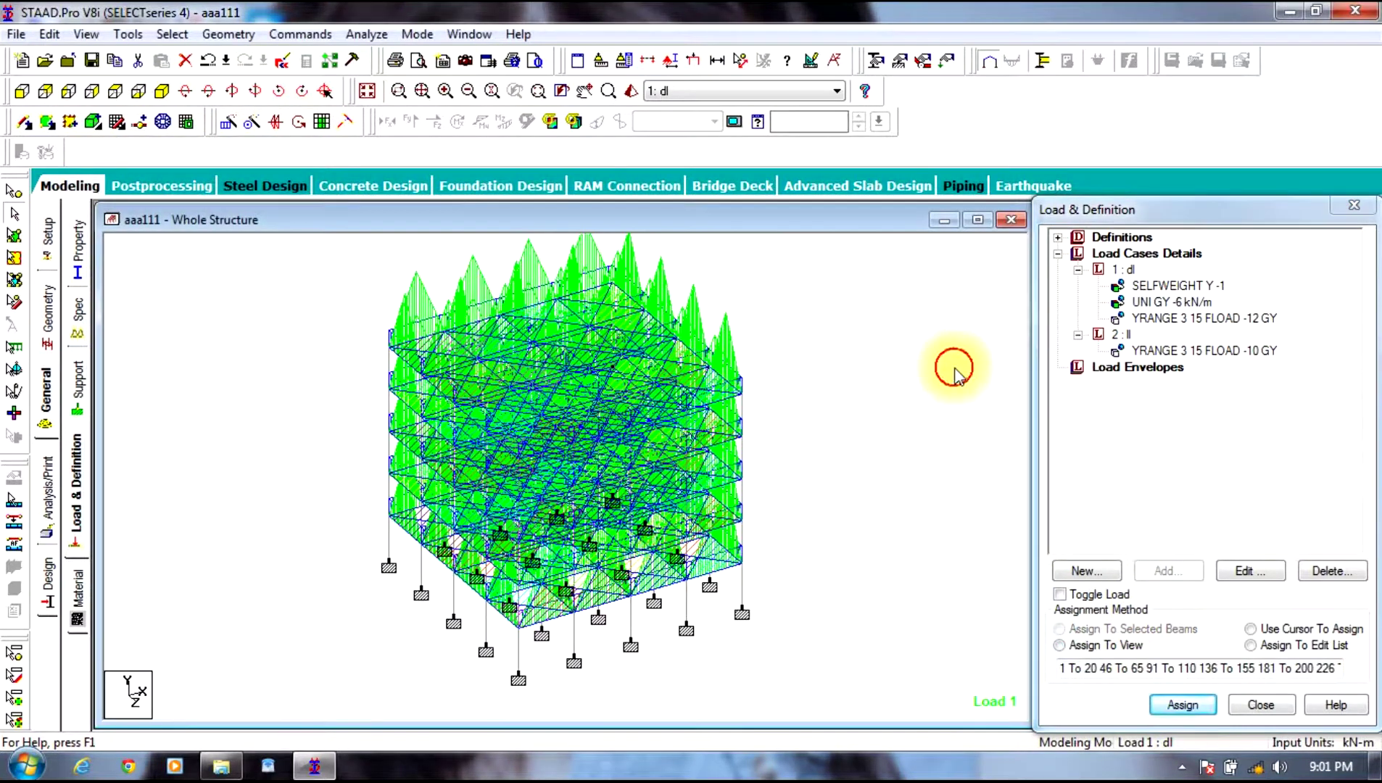
pyautogui.click(954, 373)
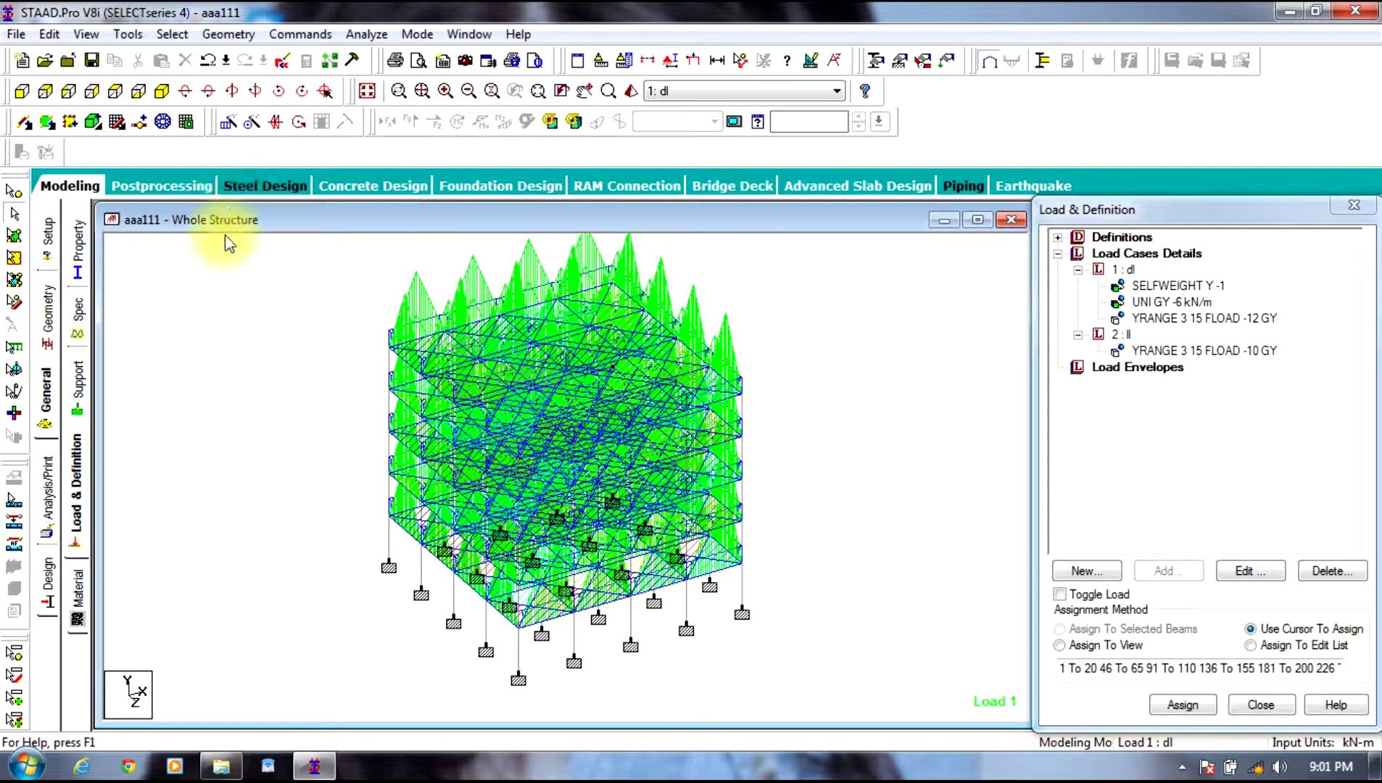
pyautogui.click(243, 187)
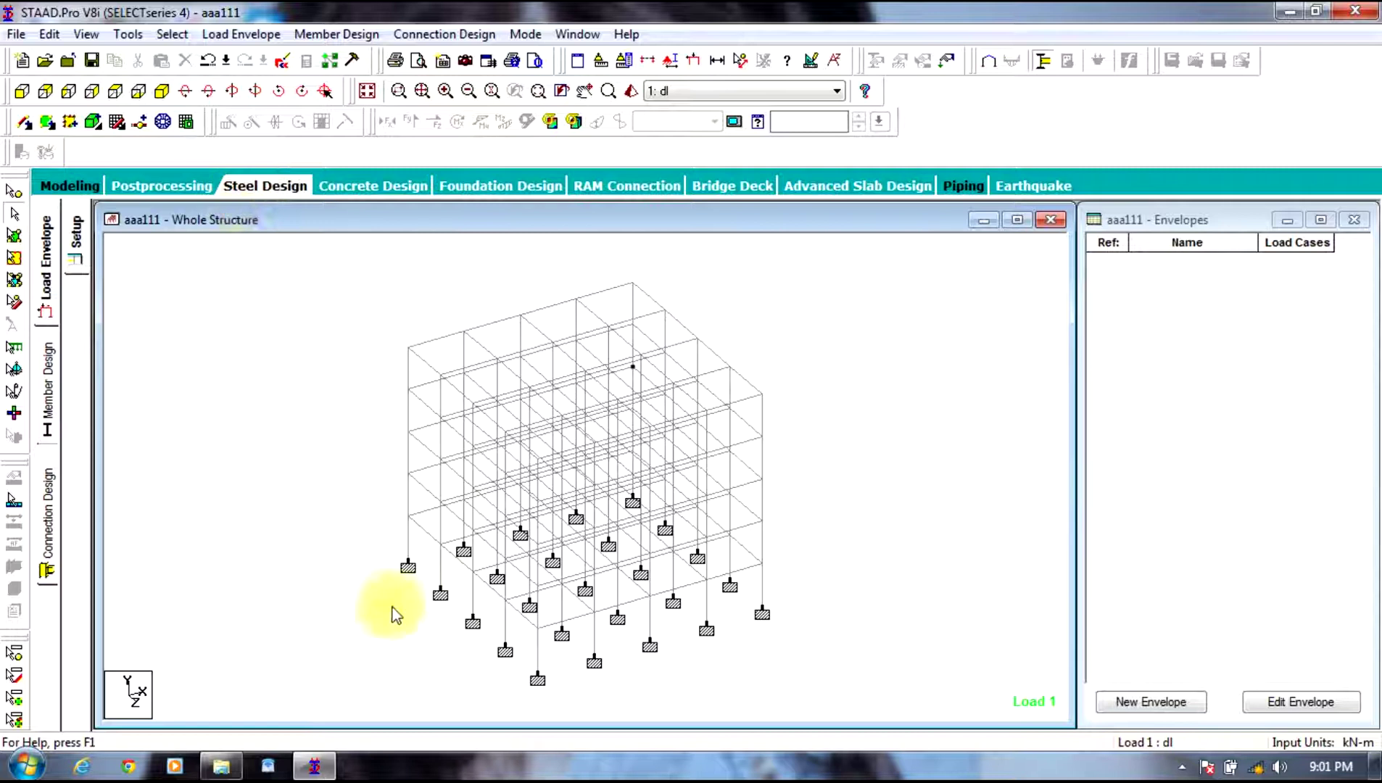
# Step: Cancel the empty envelope and return to Modeling's Load & Definition page
pyautogui.click(1151, 702)
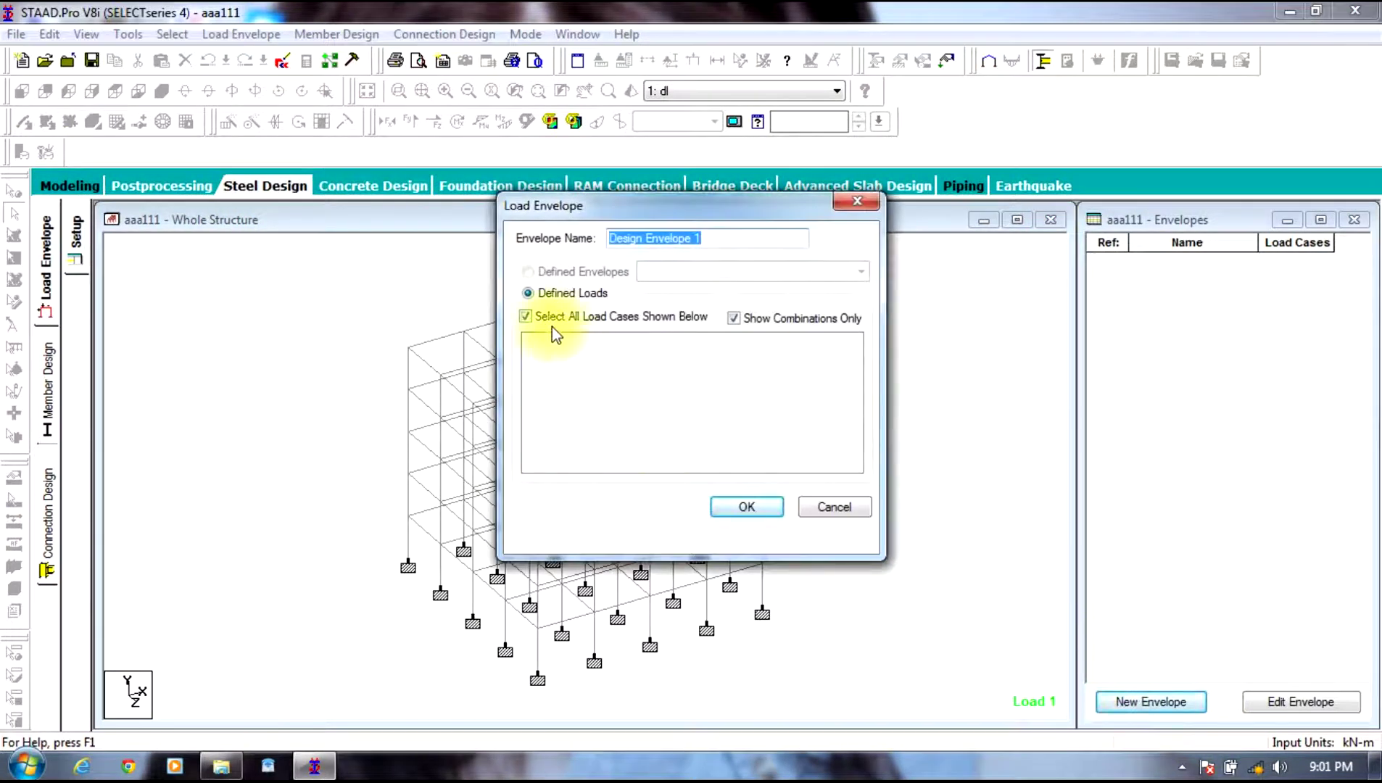
pyautogui.click(834, 507)
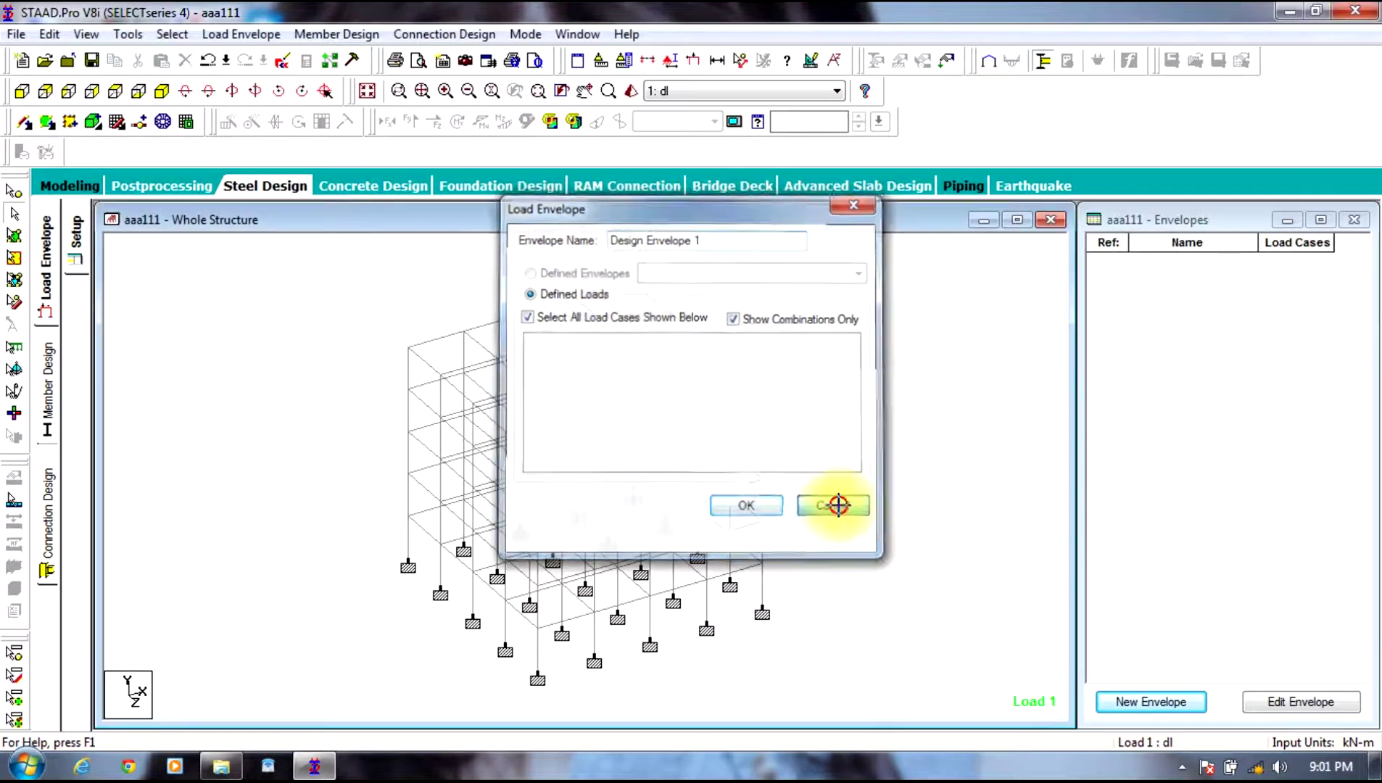
pyautogui.click(70, 186)
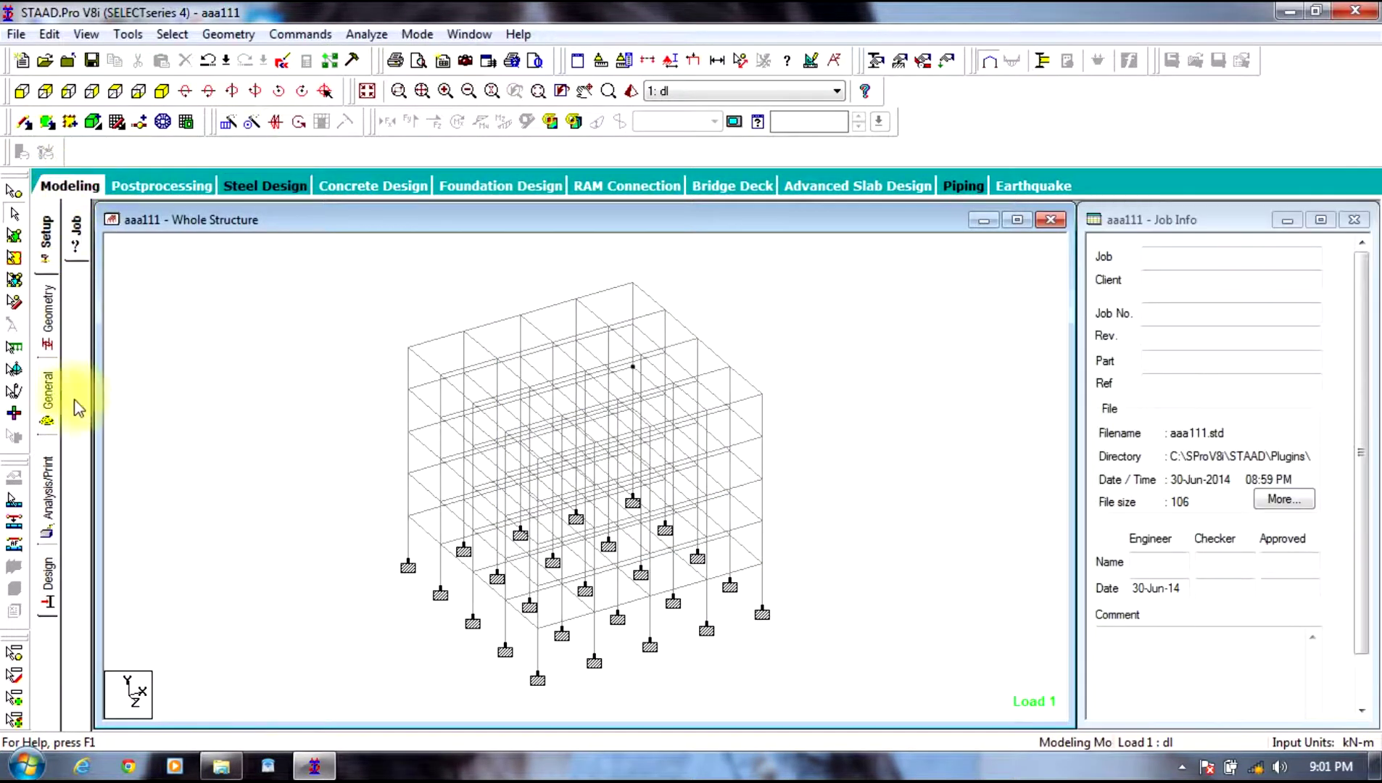
pyautogui.click(46, 395)
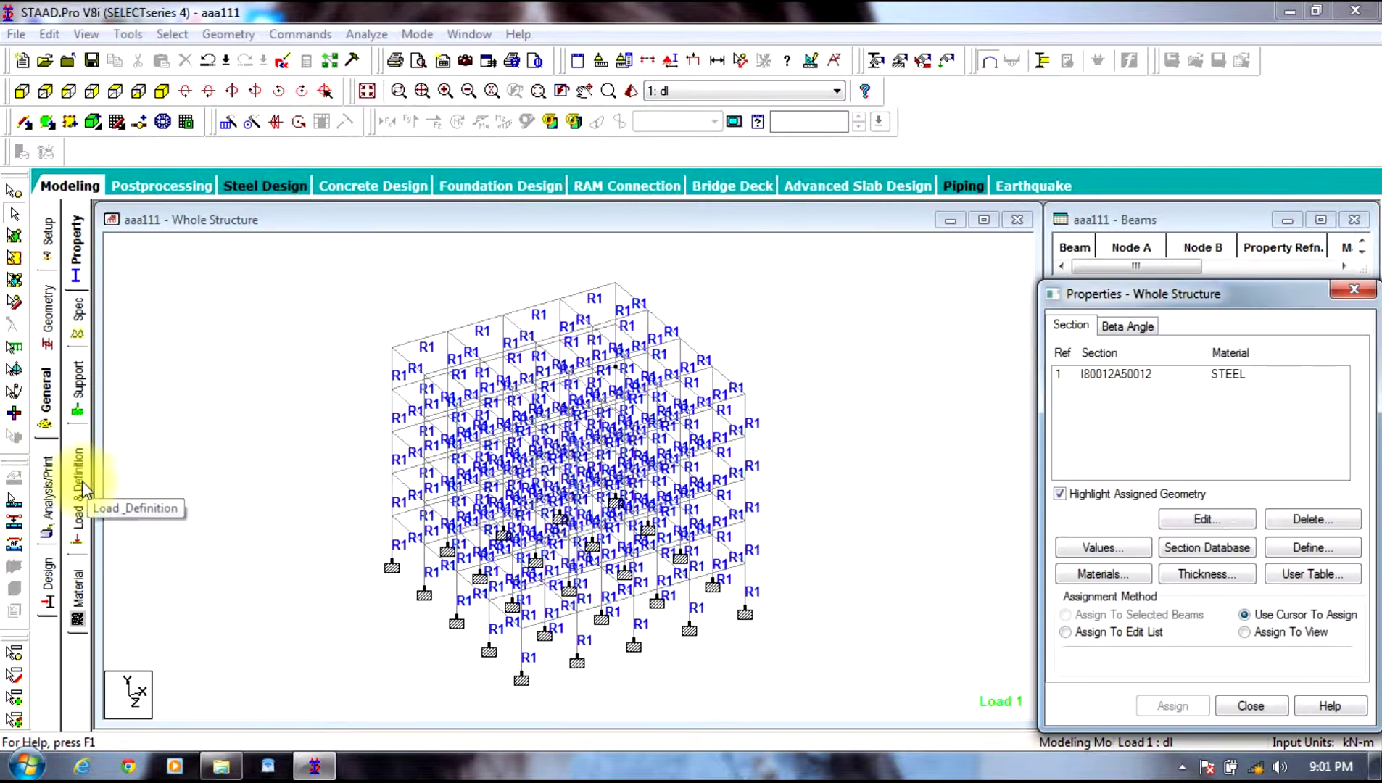
pyautogui.click(78, 486)
# Step: Auto-generate Indian Code combinations 3 (1.5 factors) and 4 (1.2 factors) from loads 1 and 2
pyautogui.click(1101, 260)
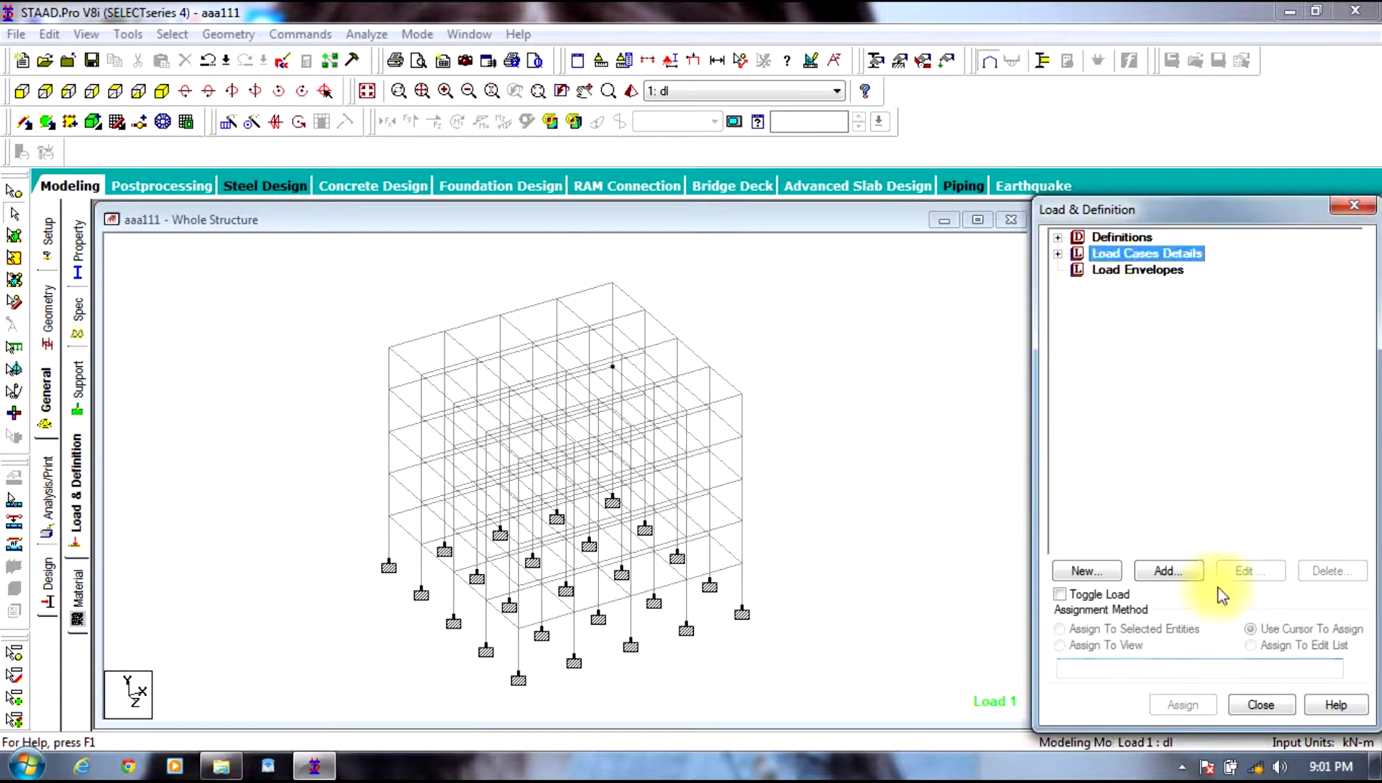
pyautogui.click(1169, 571)
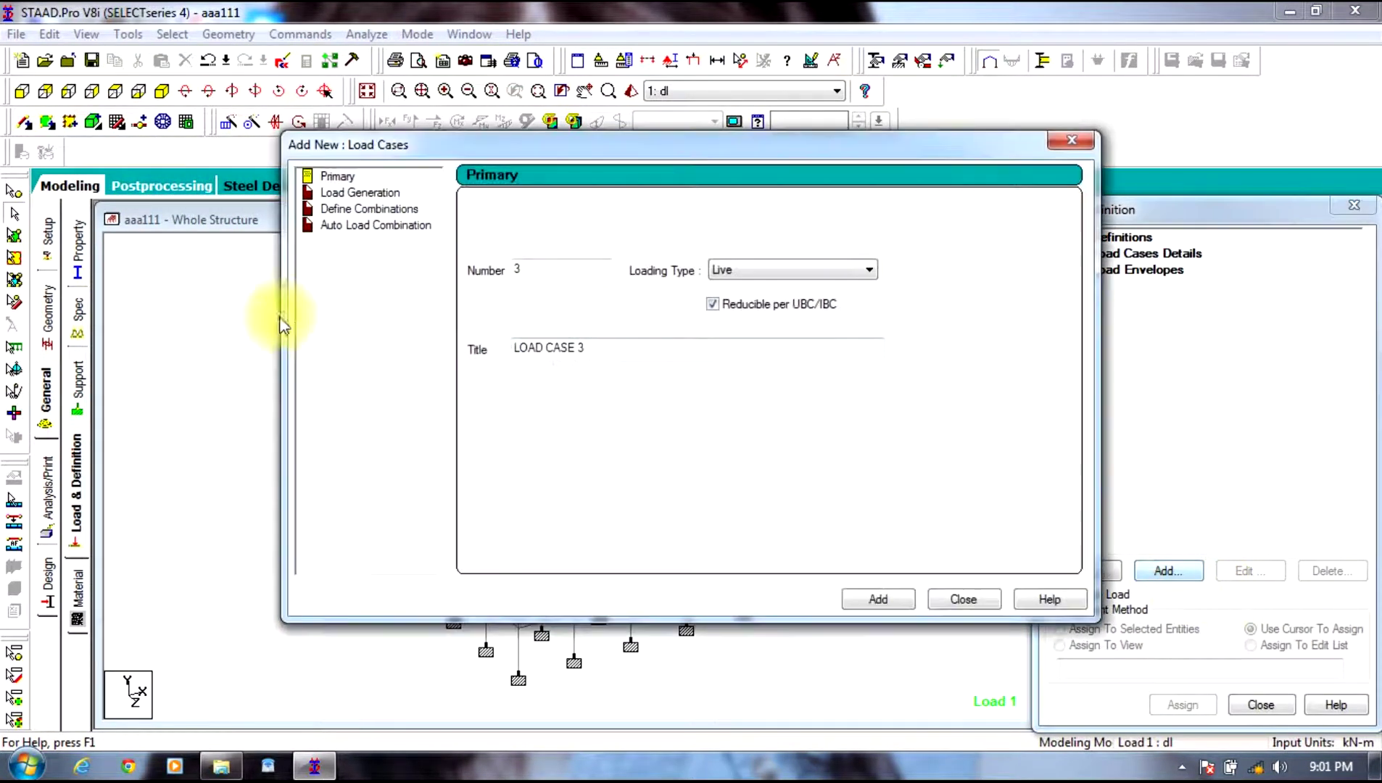
pyautogui.click(350, 226)
pyautogui.click(685, 212)
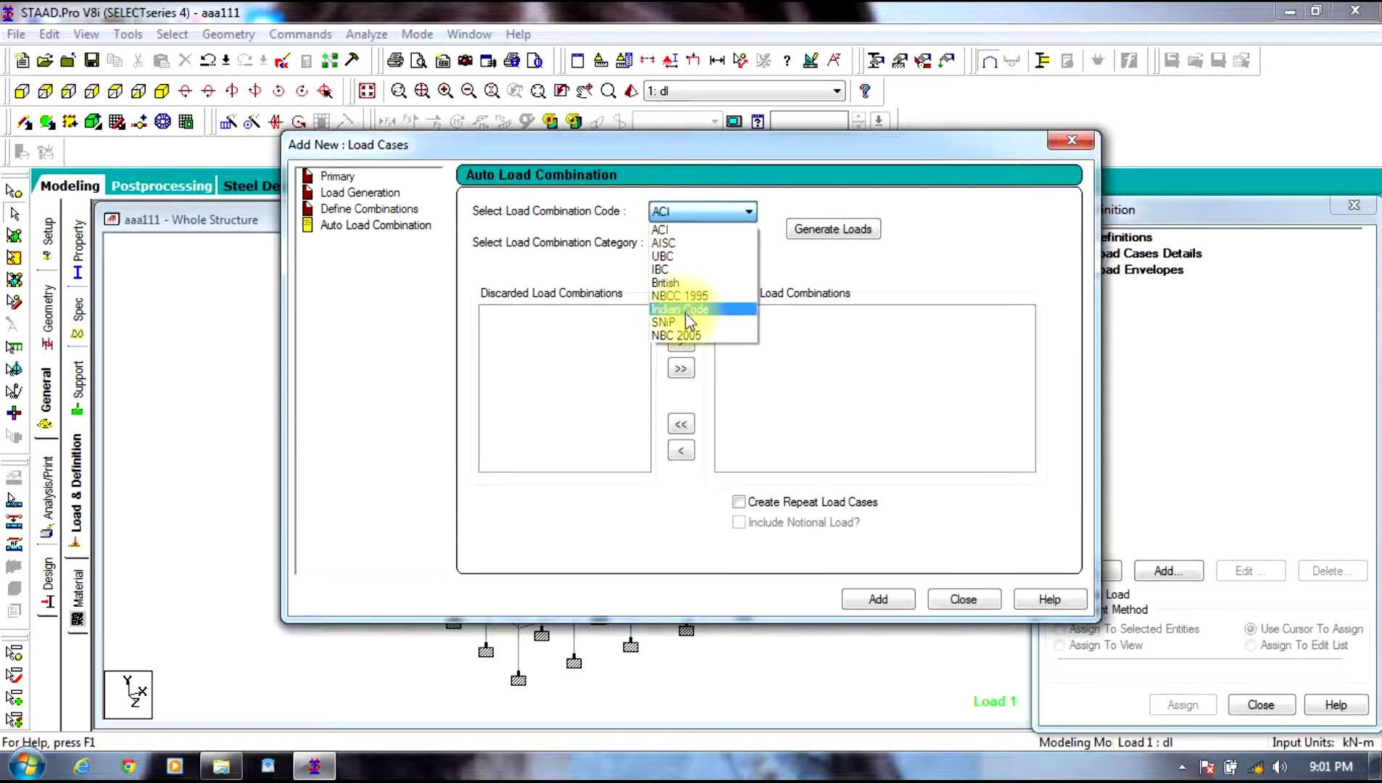
pyautogui.click(679, 309)
pyautogui.click(817, 231)
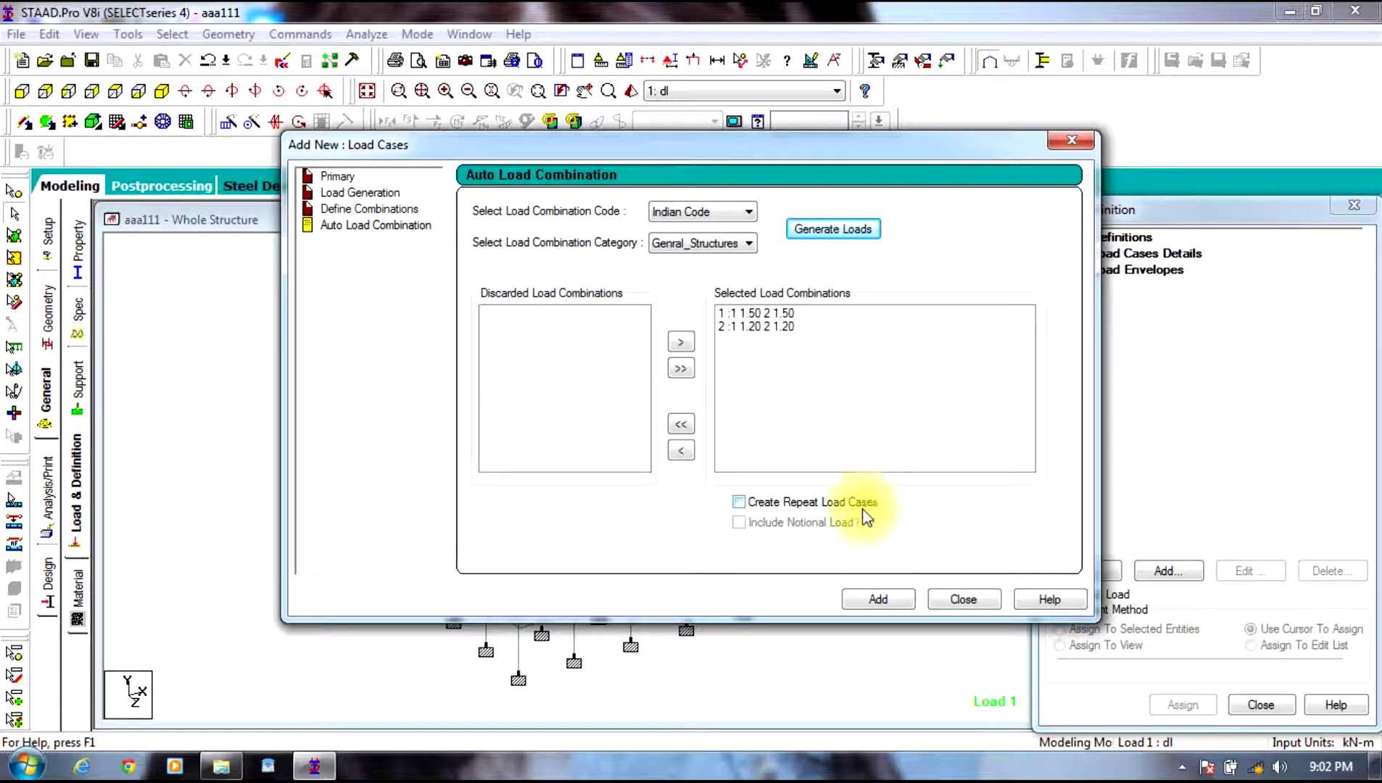
pyautogui.click(878, 599)
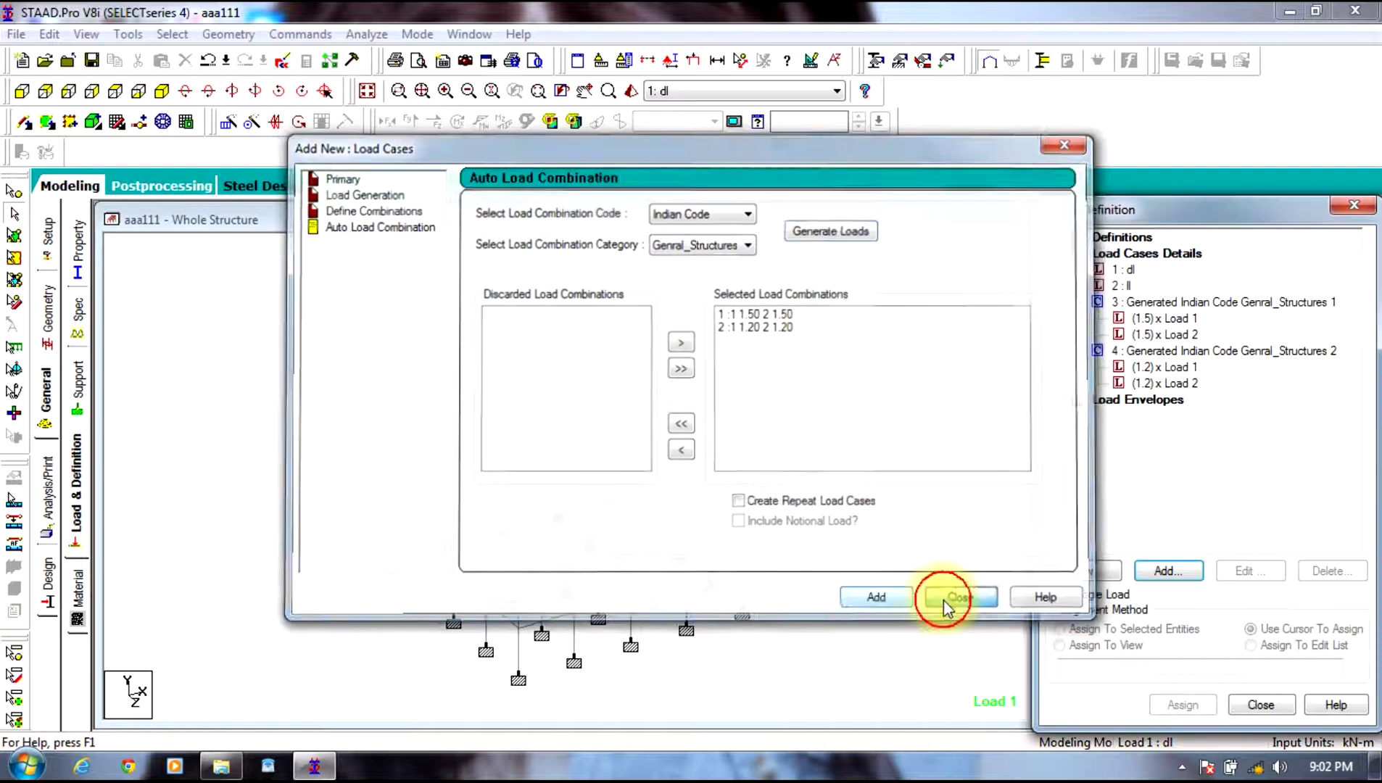
pyautogui.click(943, 600)
pyautogui.click(1078, 302)
pyautogui.click(1078, 318)
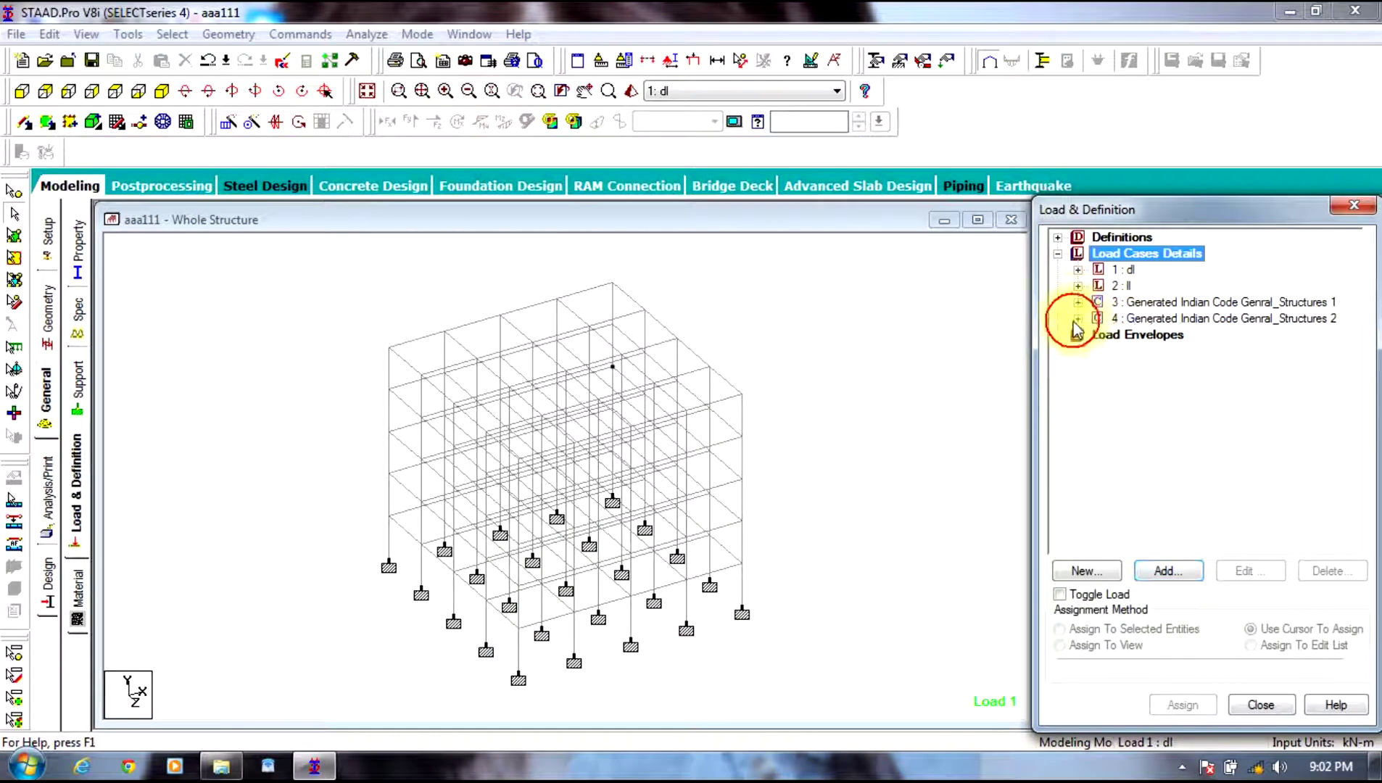
# Step: Build envelope E1 from combination load cases 3 and 4 in Steel Design
pyautogui.click(243, 185)
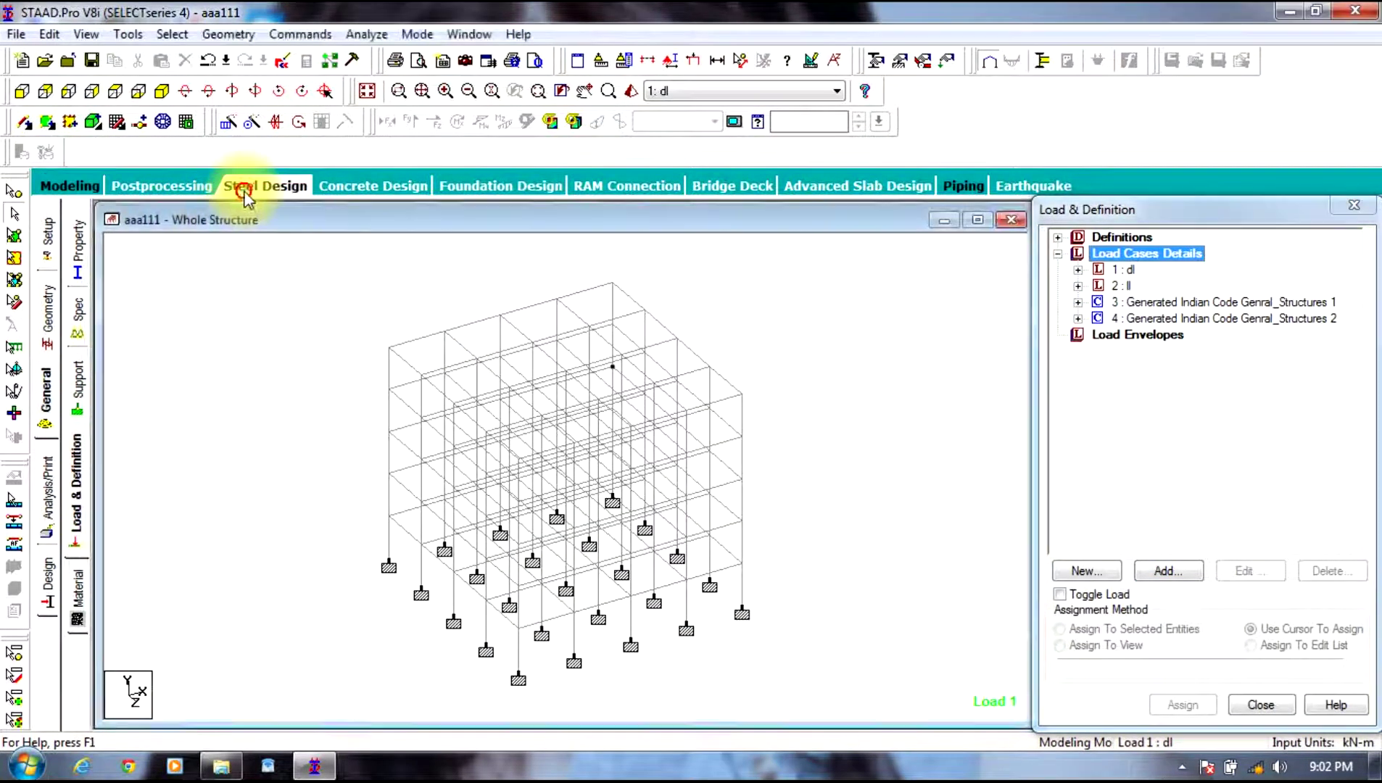
pyautogui.click(1158, 697)
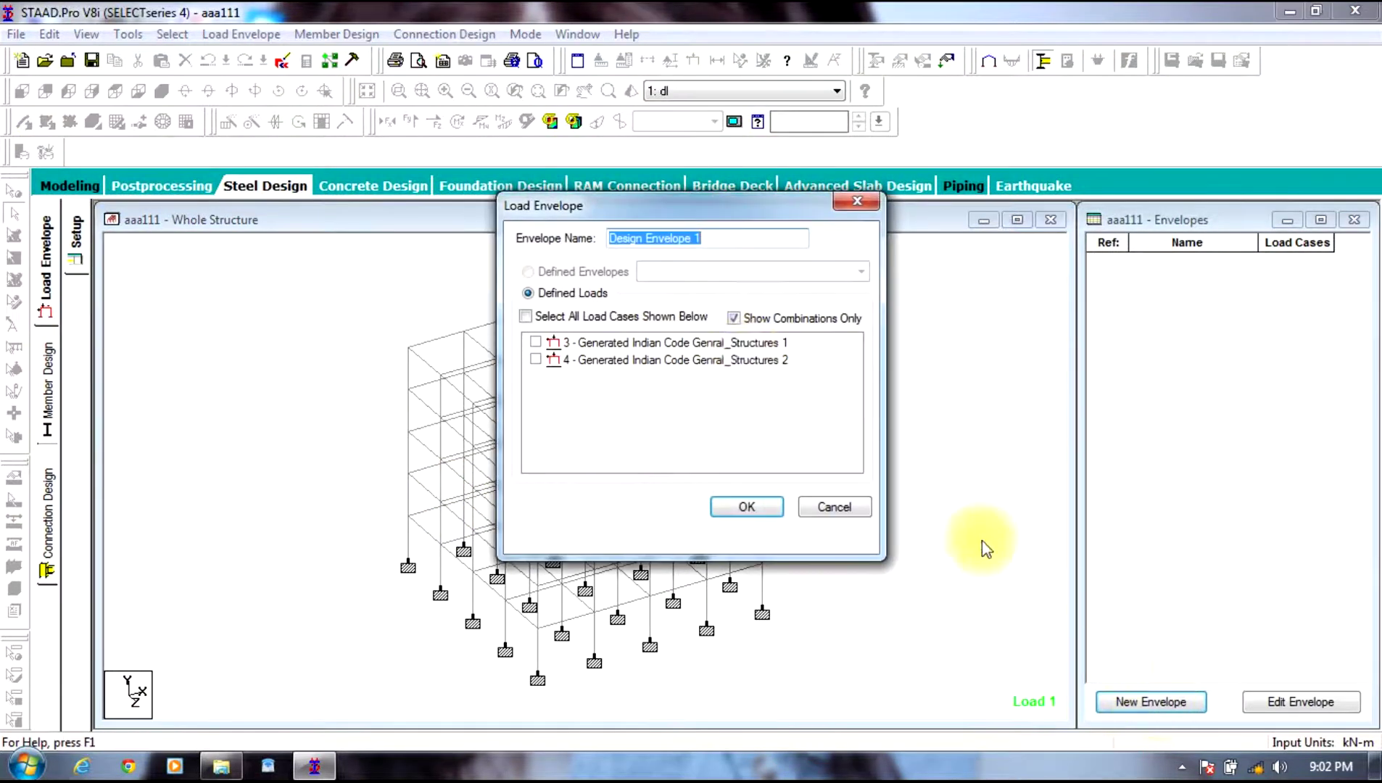
pyautogui.click(741, 508)
pyautogui.click(787, 432)
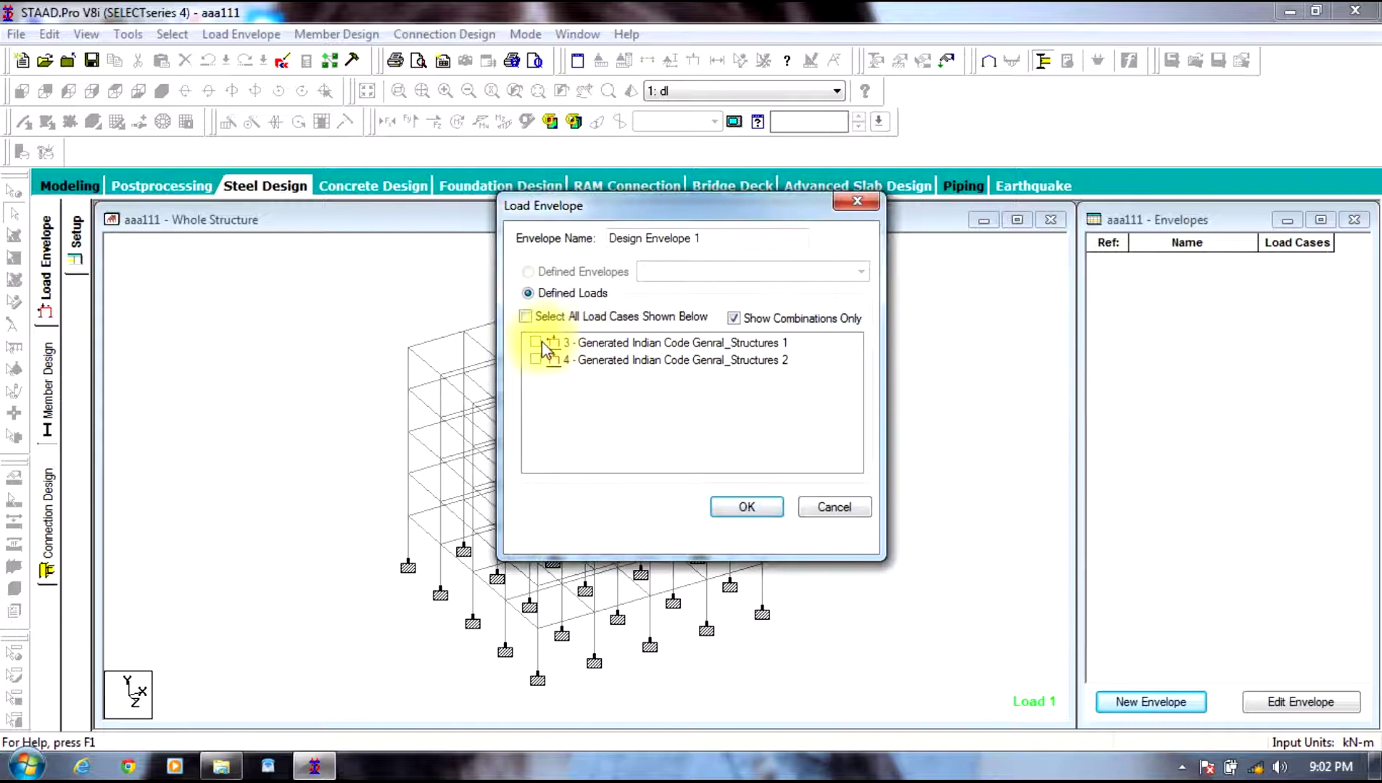
pyautogui.click(536, 360)
pyautogui.click(732, 319)
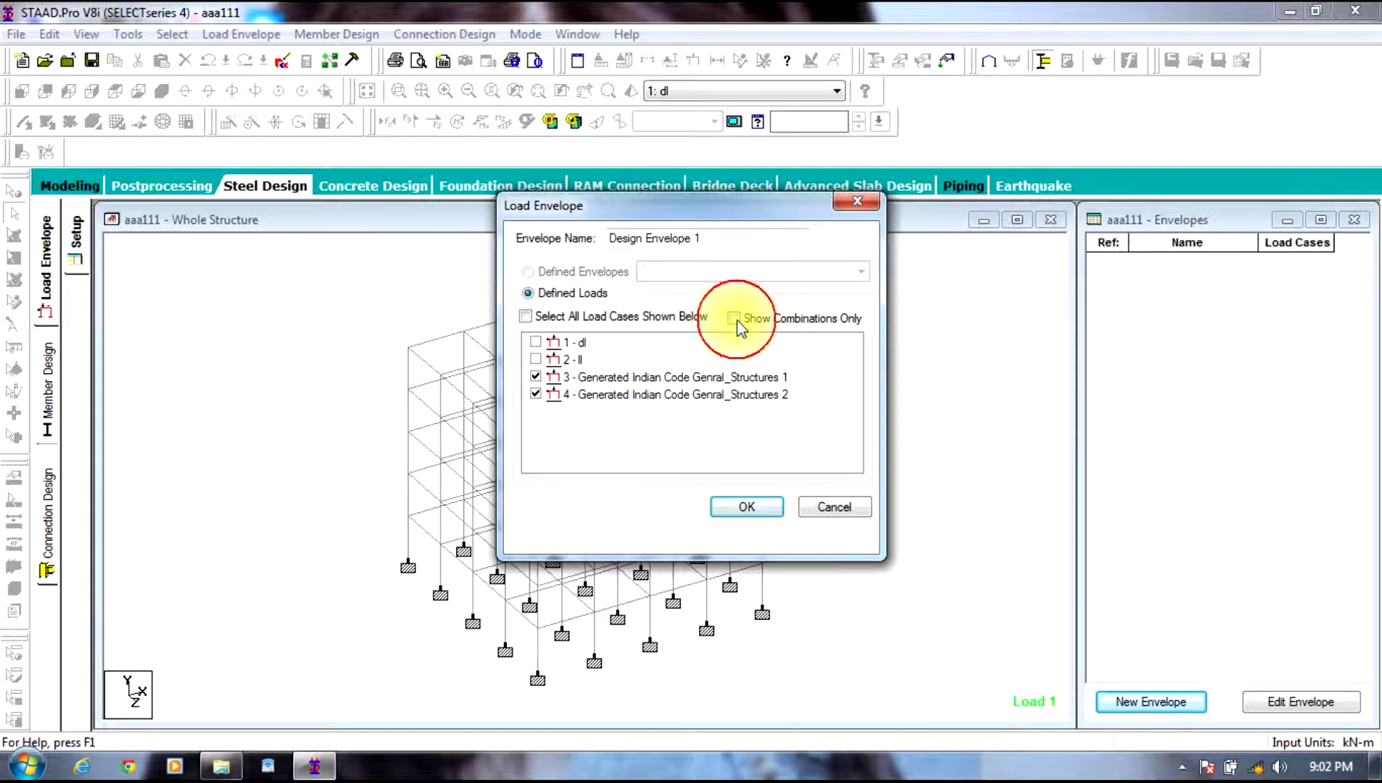
pyautogui.click(719, 319)
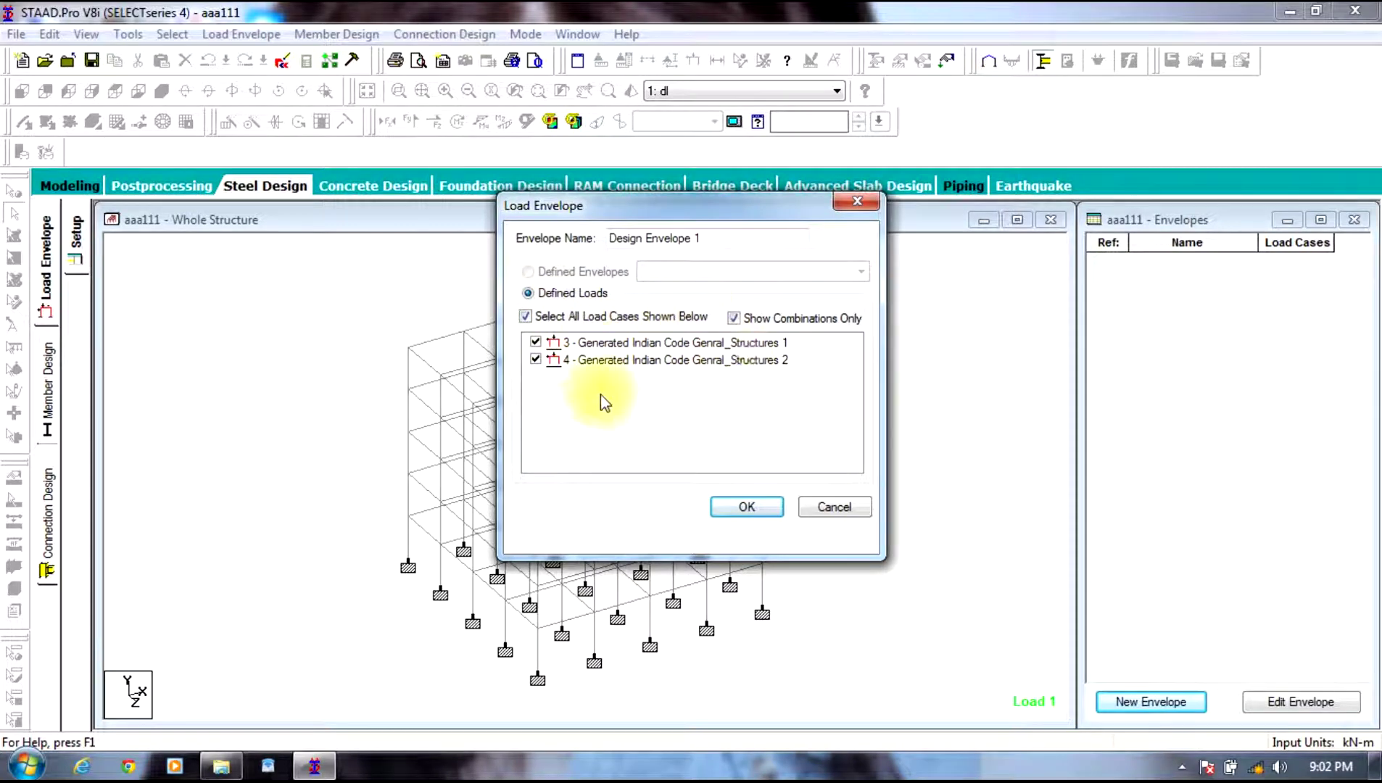
pyautogui.click(746, 506)
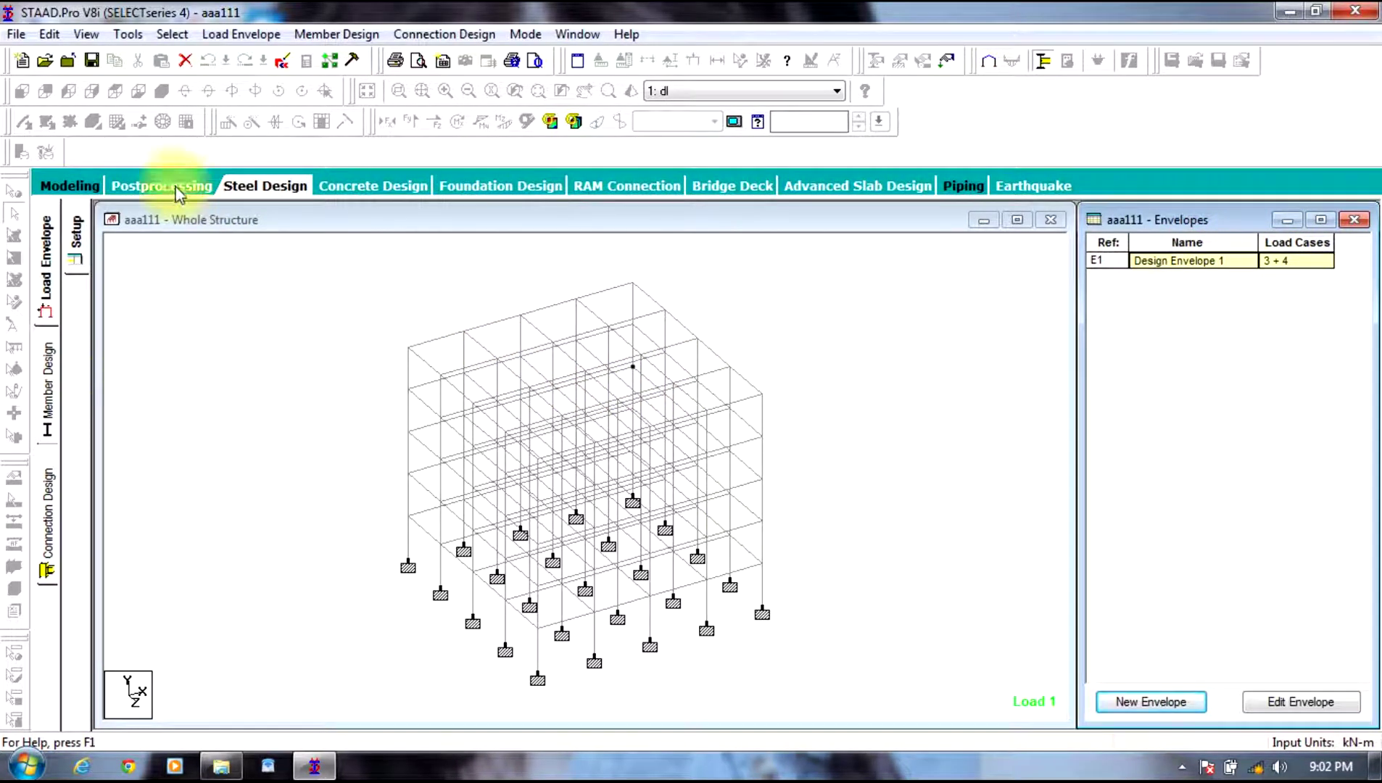
# Step: Switch to the Member Design page
pyautogui.click(182, 35)
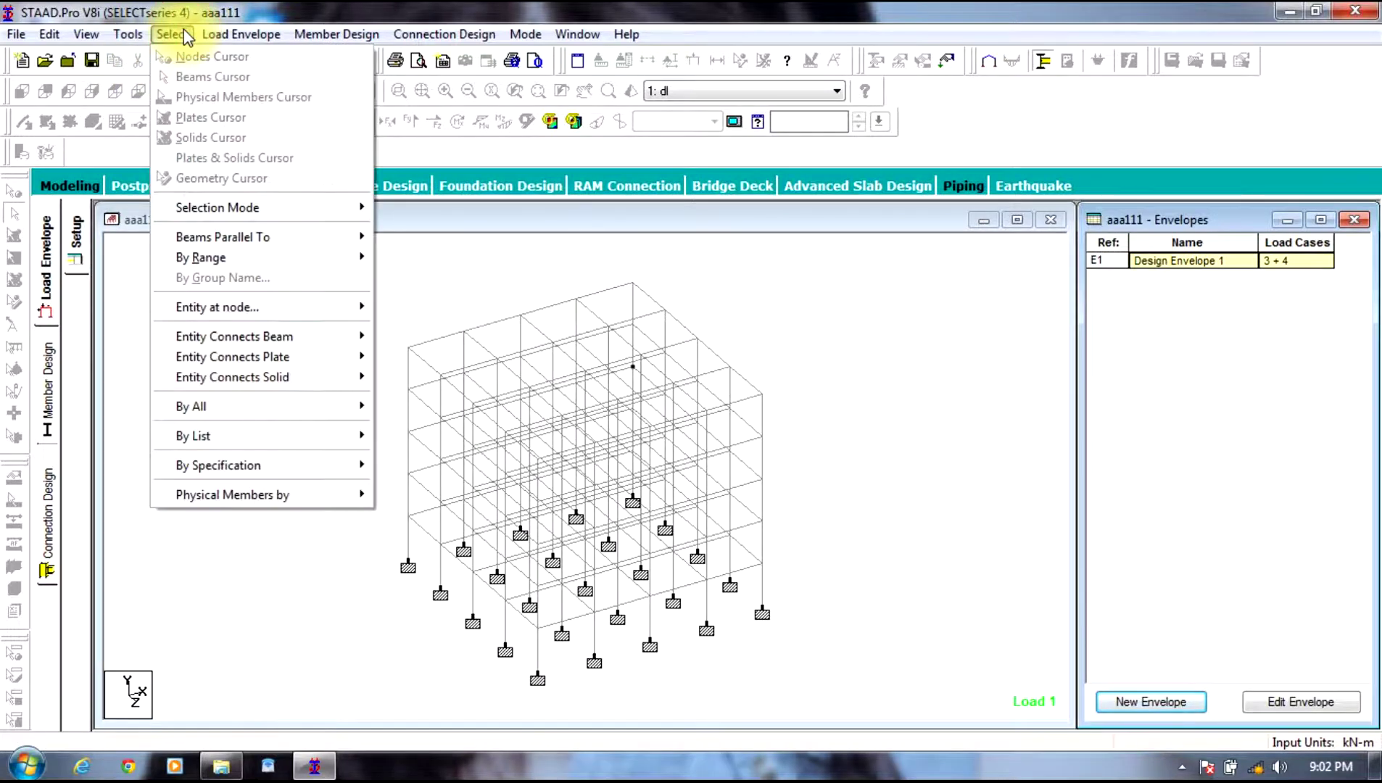
pyautogui.moveTo(308, 239)
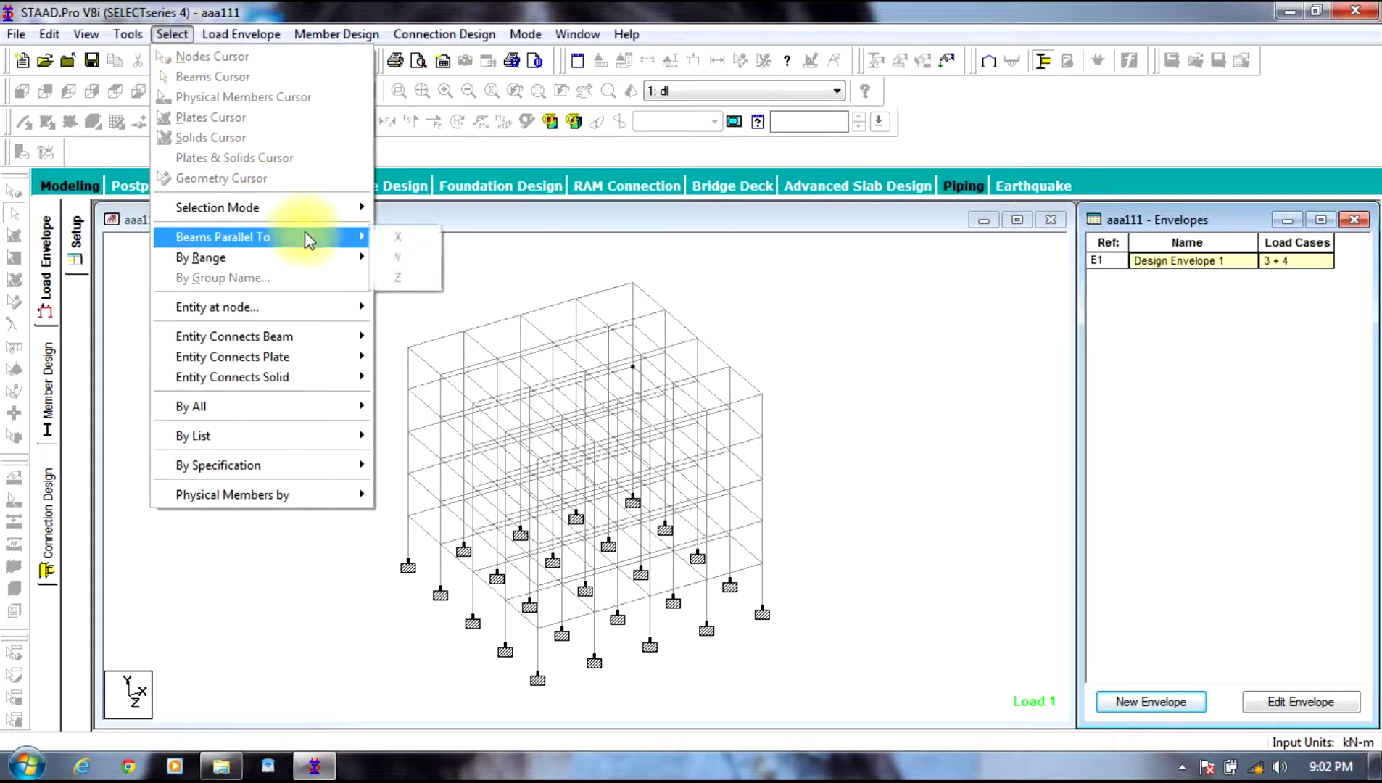
pyautogui.click(338, 609)
pyautogui.click(1114, 556)
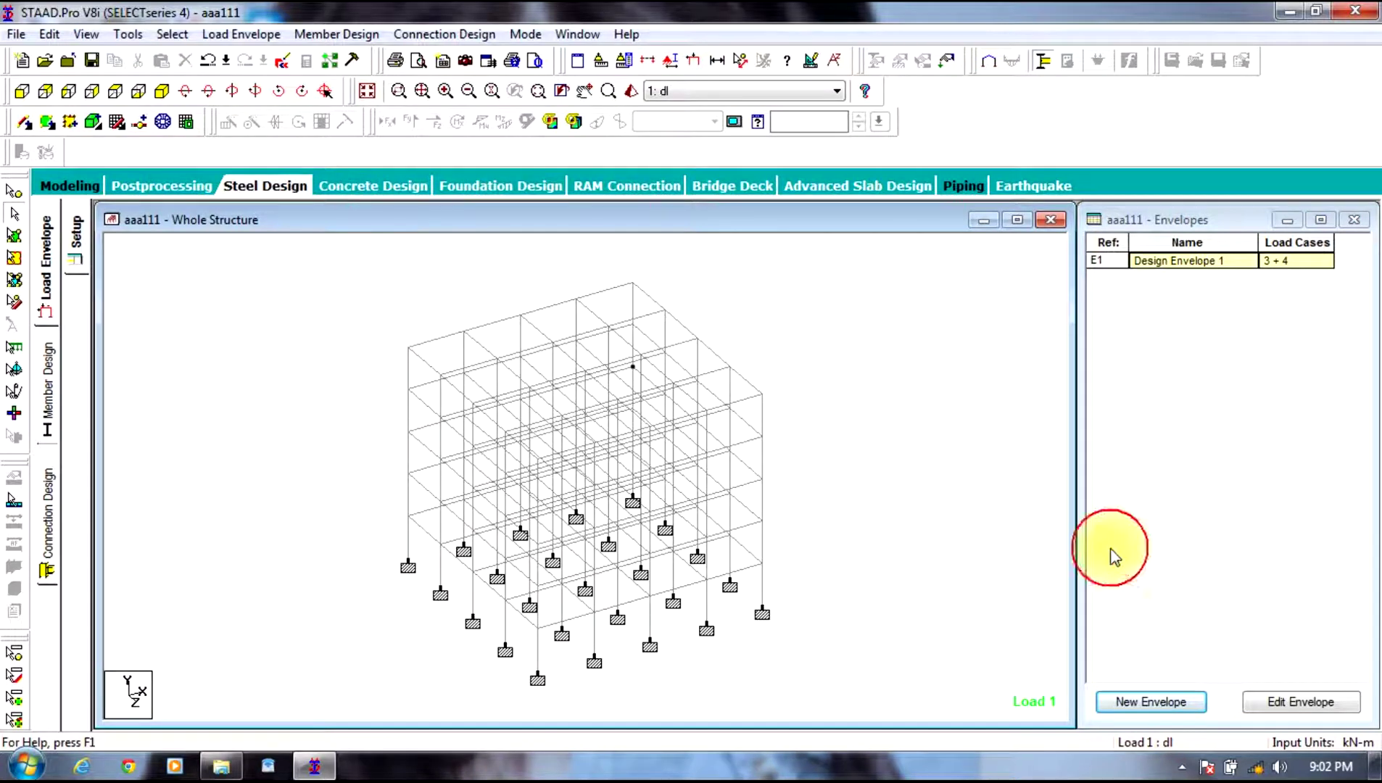
pyautogui.click(48, 392)
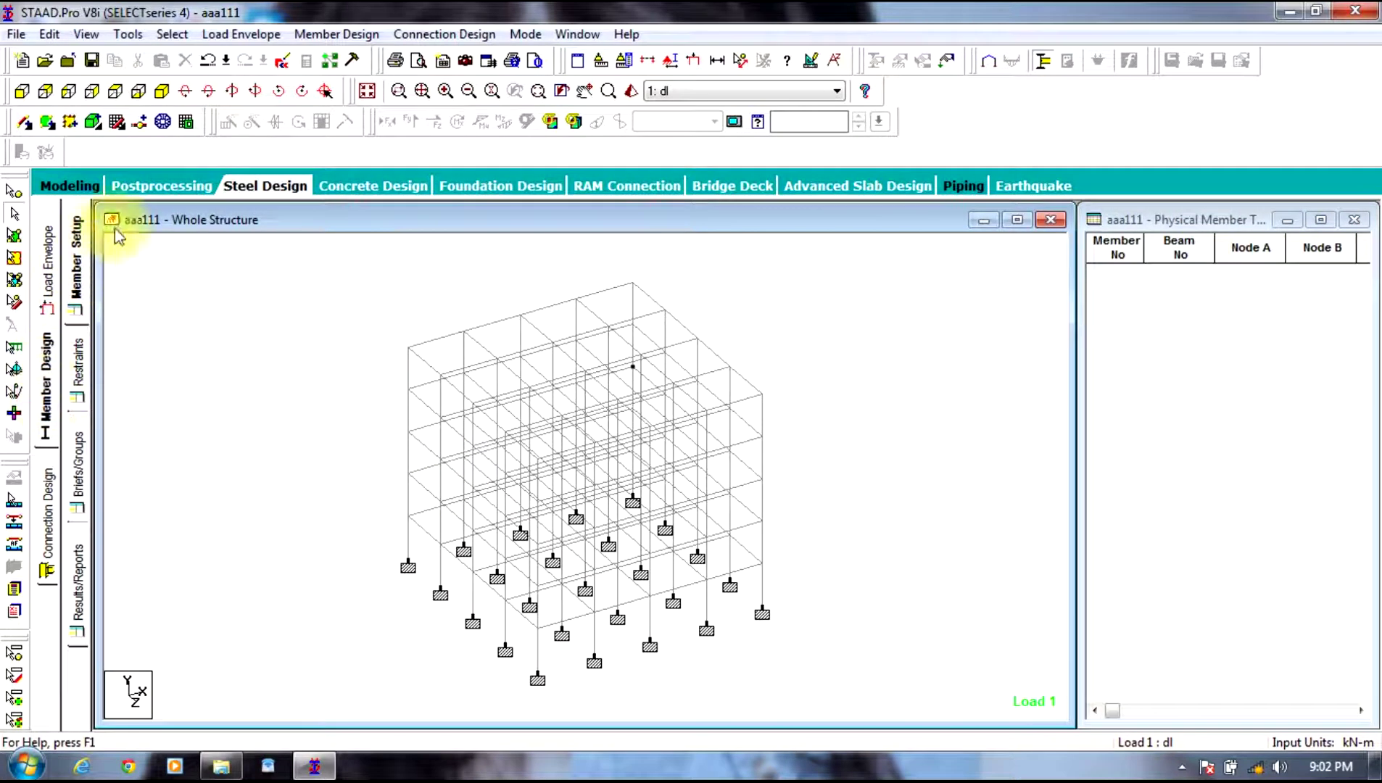
# Step: Select all beams parallel to X and all beams parallel to Z
pyautogui.click(223, 35)
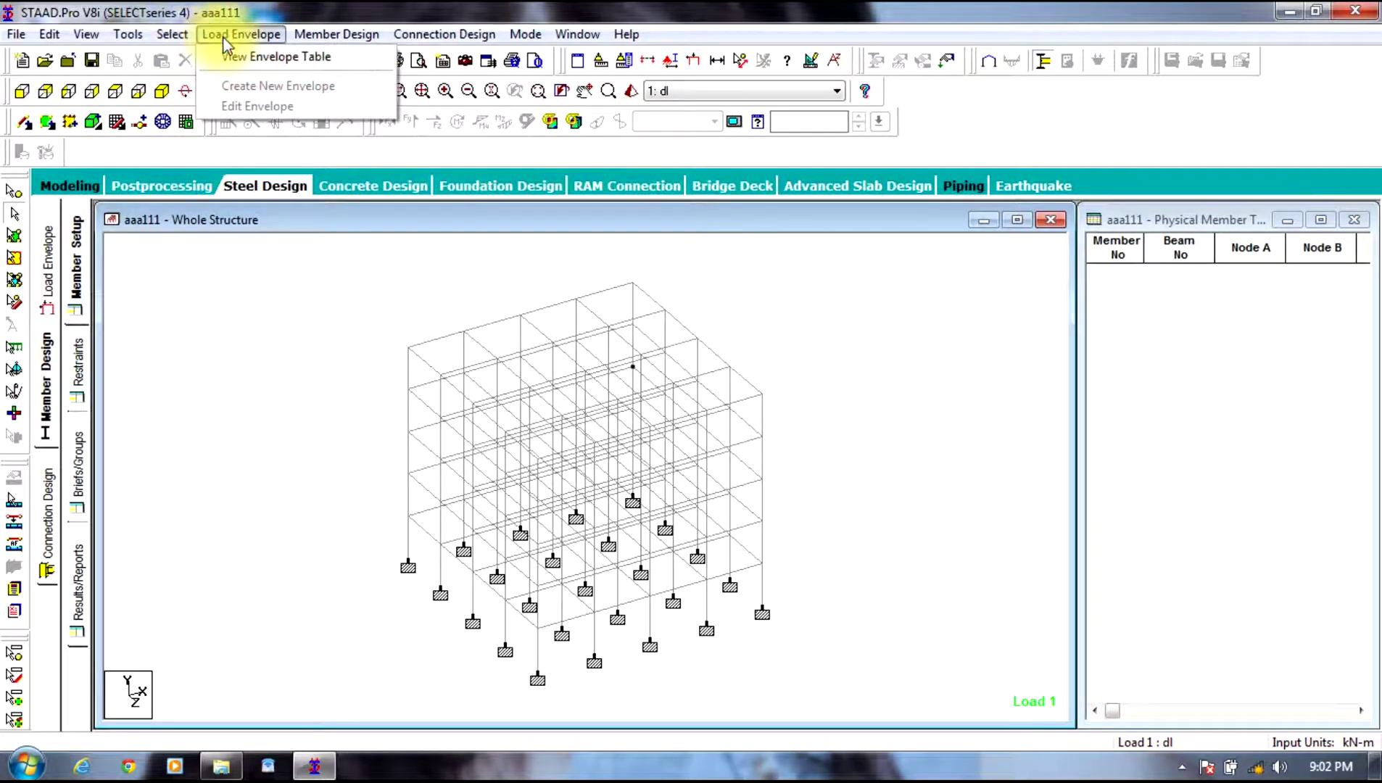
pyautogui.moveTo(172, 34)
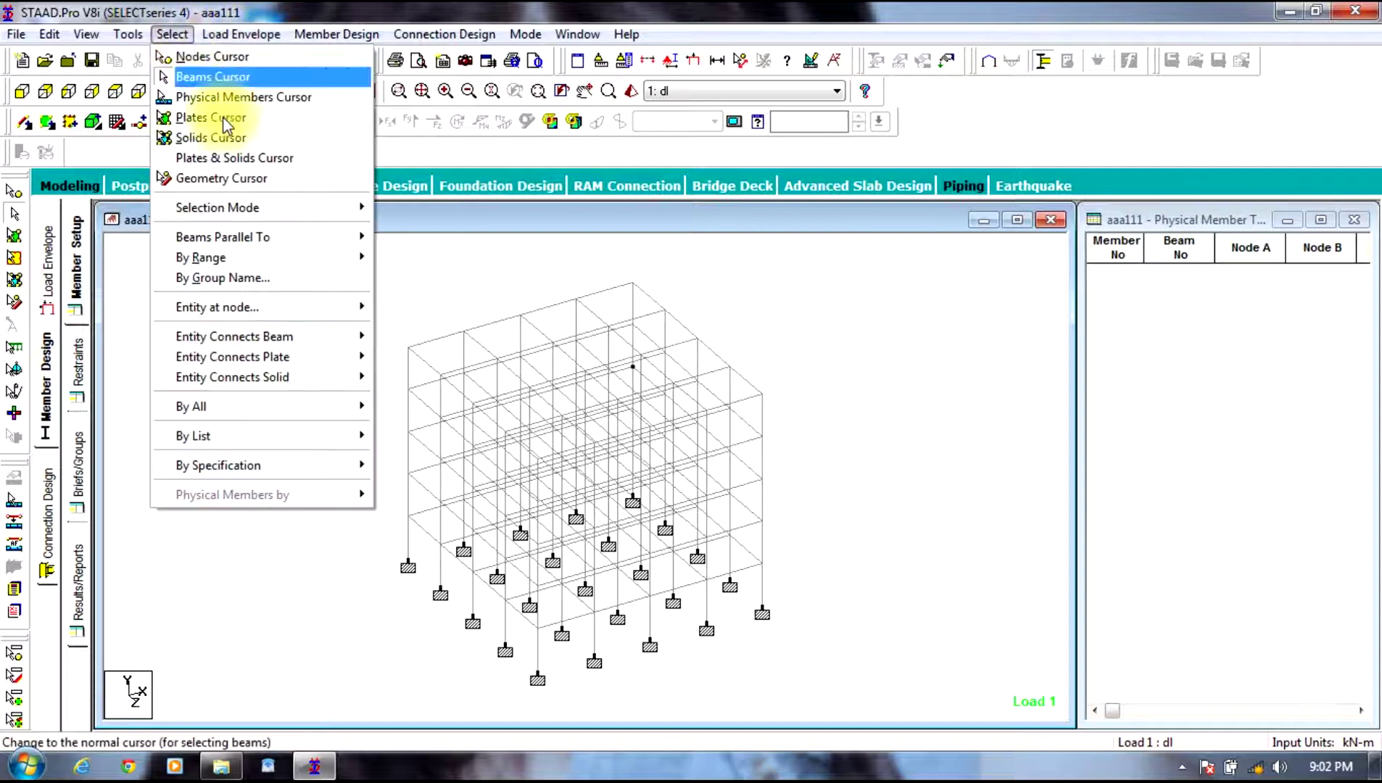
pyautogui.moveTo(322, 249)
pyautogui.click(384, 238)
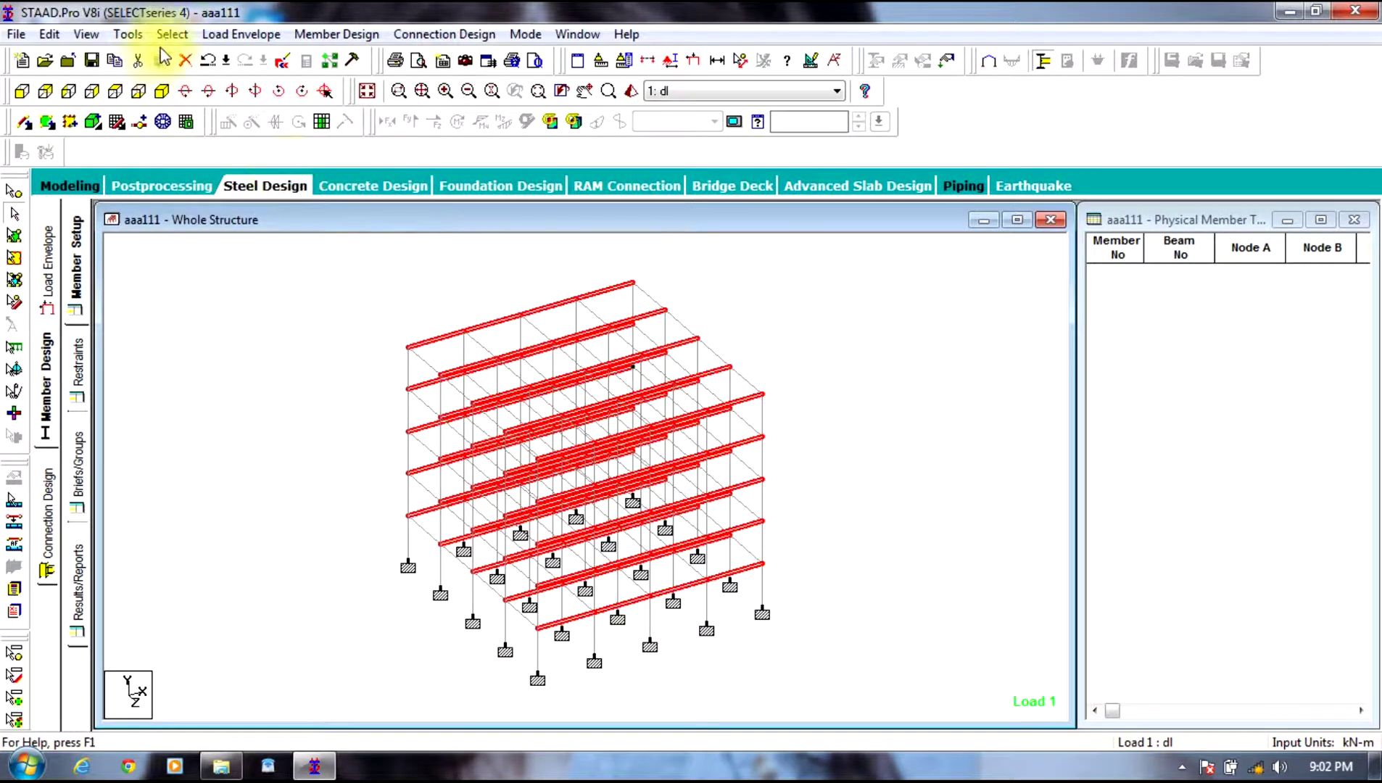
pyautogui.click(172, 34)
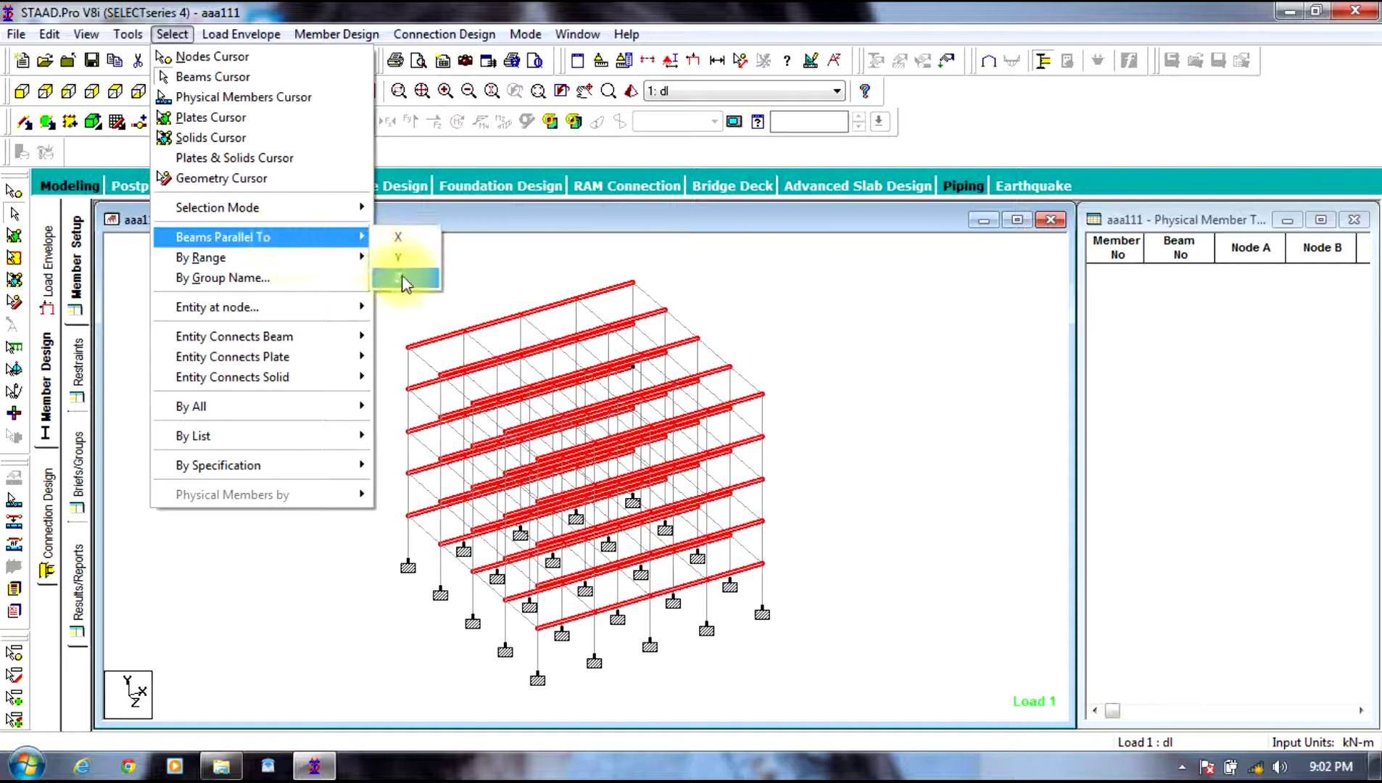
pyautogui.click(384, 278)
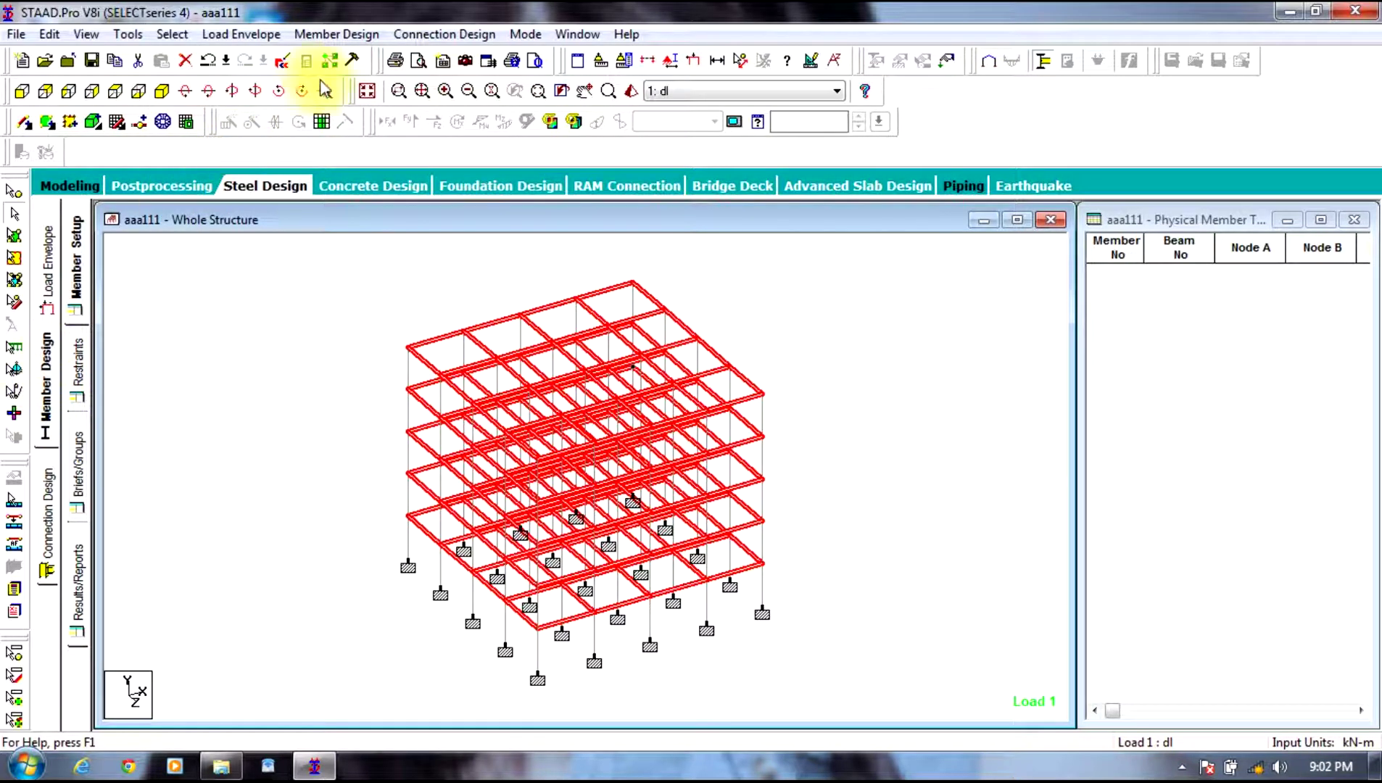
pyautogui.click(336, 34)
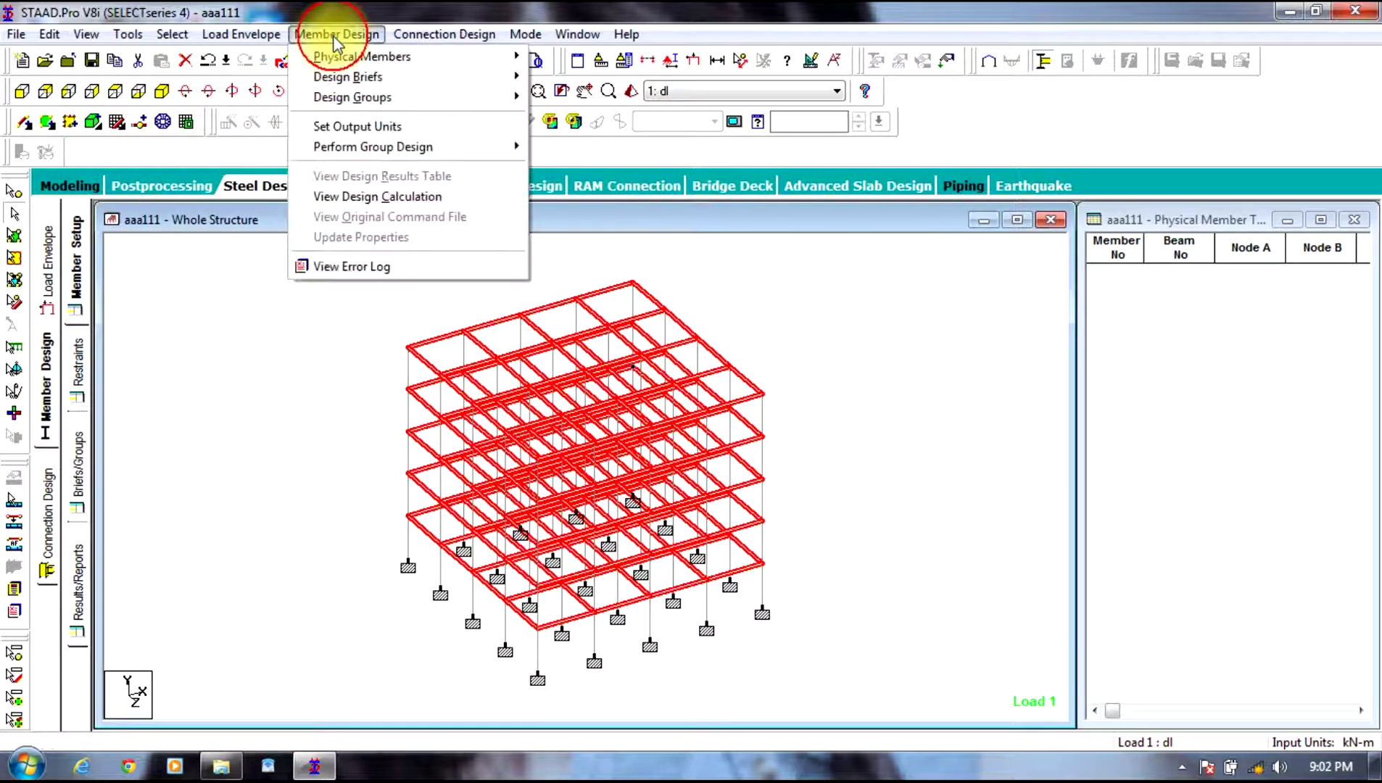
# Step: Form physical members from the selected X and Z beams, then clear the selection
pyautogui.moveTo(464, 53)
pyautogui.click(574, 123)
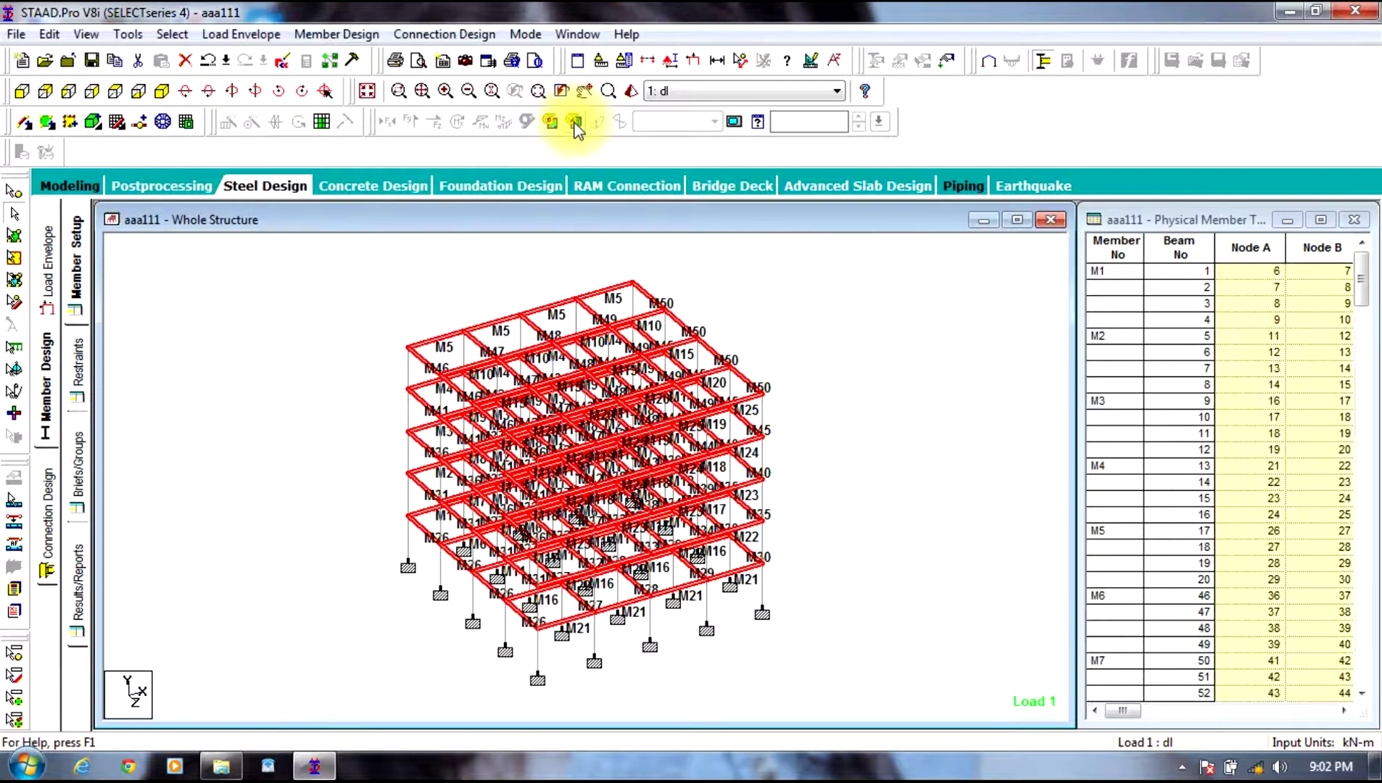
pyautogui.click(173, 420)
pyautogui.click(76, 360)
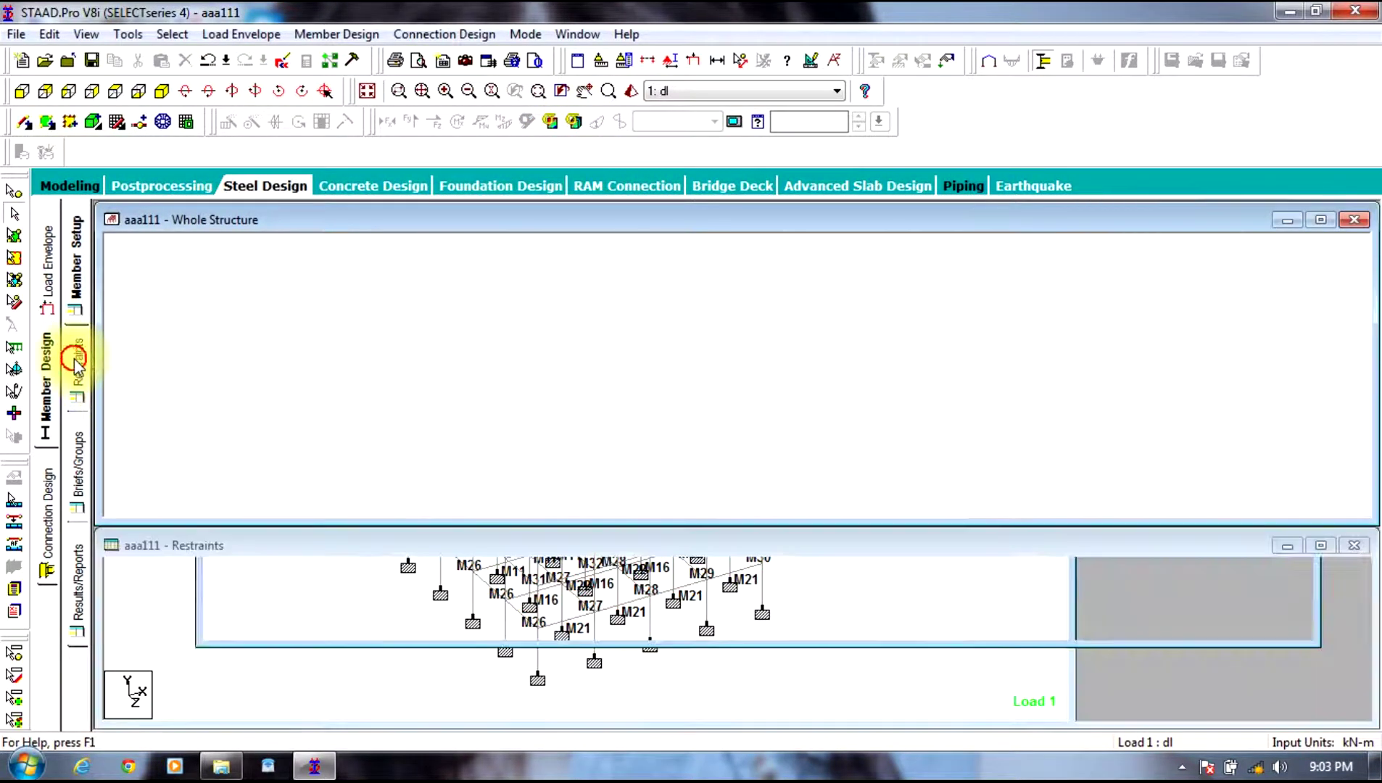
pyautogui.click(87, 490)
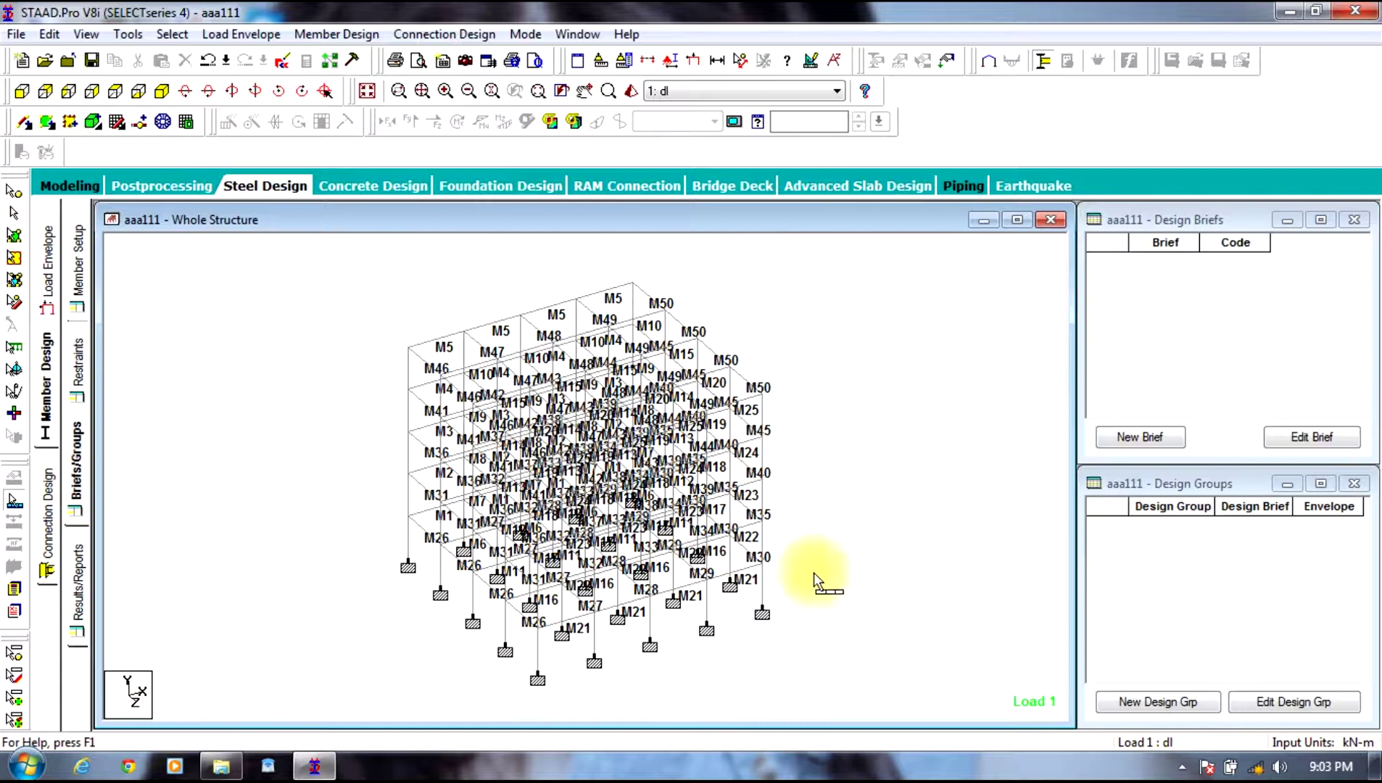
# Step: Create Design Brief 1 using the IS800 code with FYLD 415000 kN/m2
pyautogui.click(1139, 437)
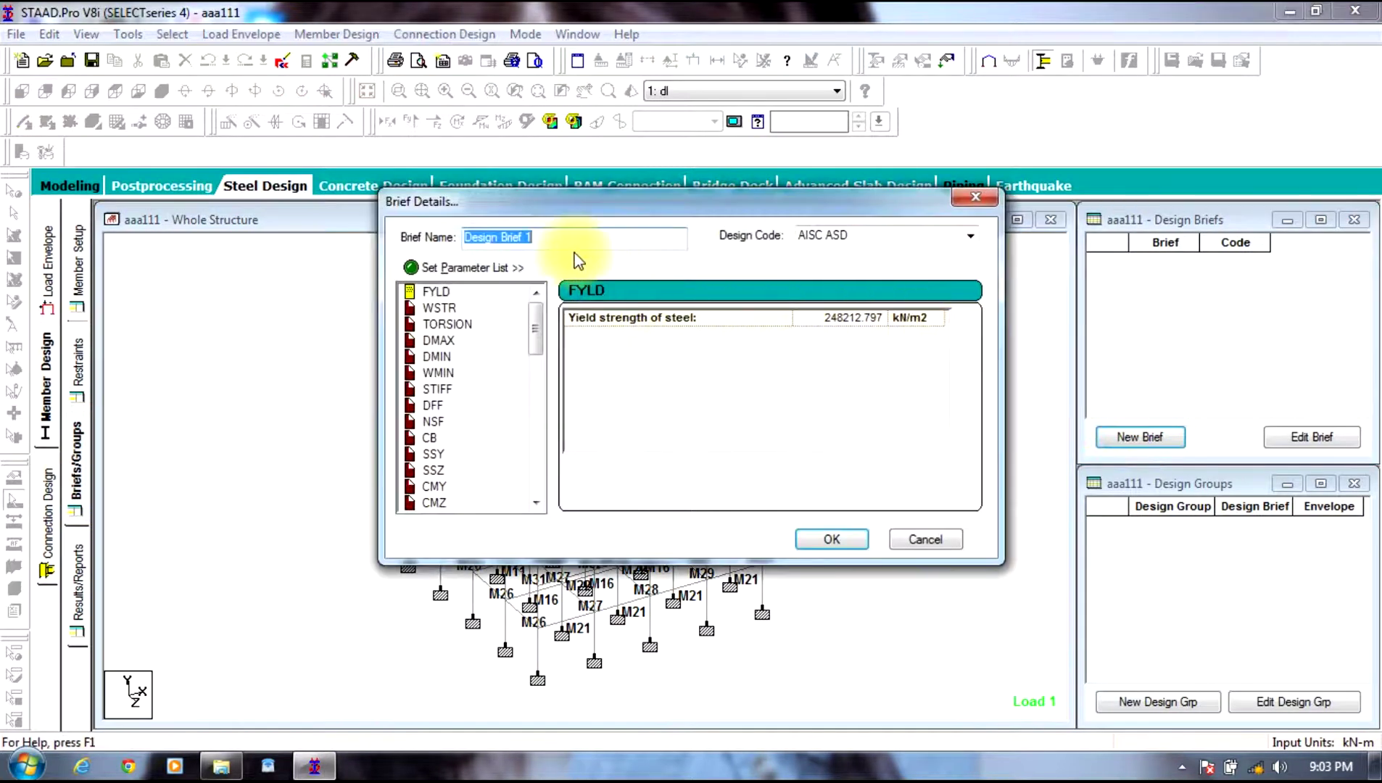
pyautogui.click(848, 233)
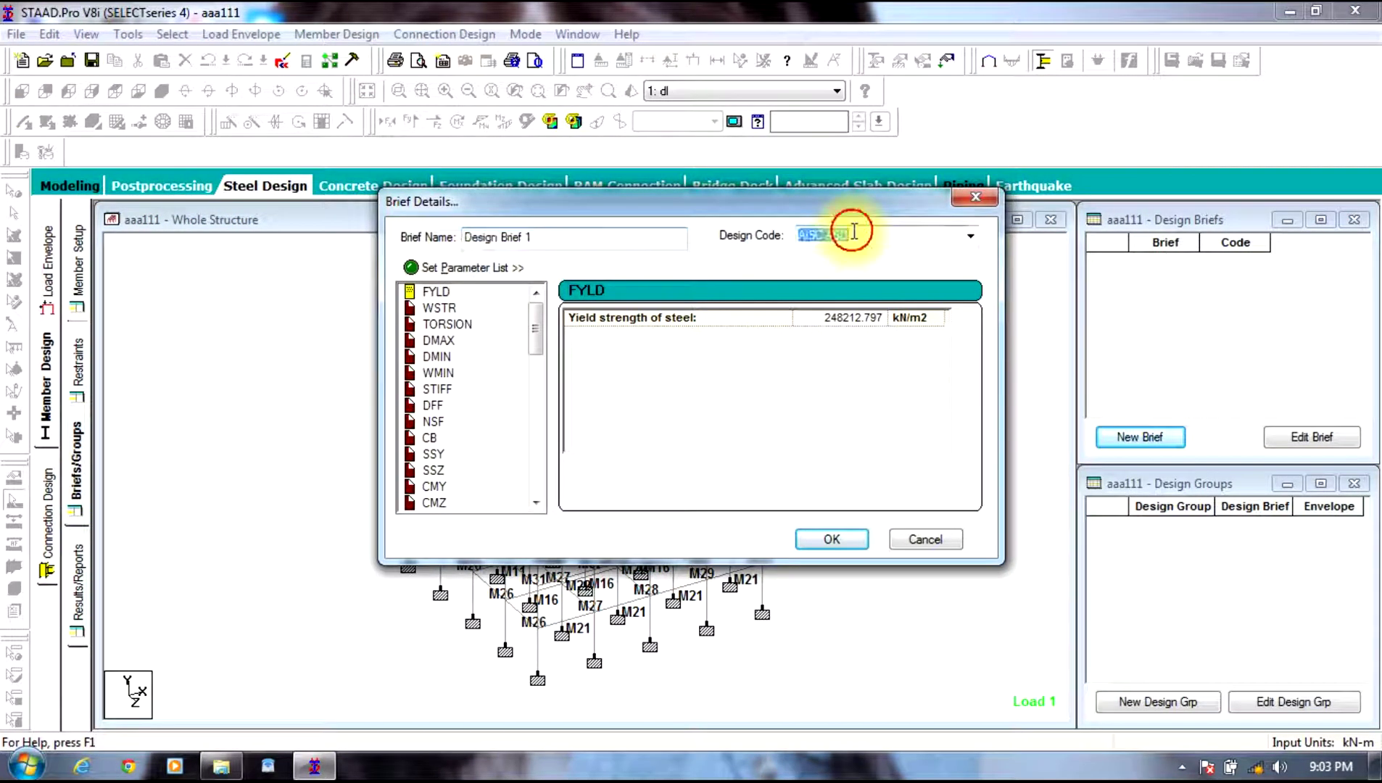
pyautogui.click(970, 236)
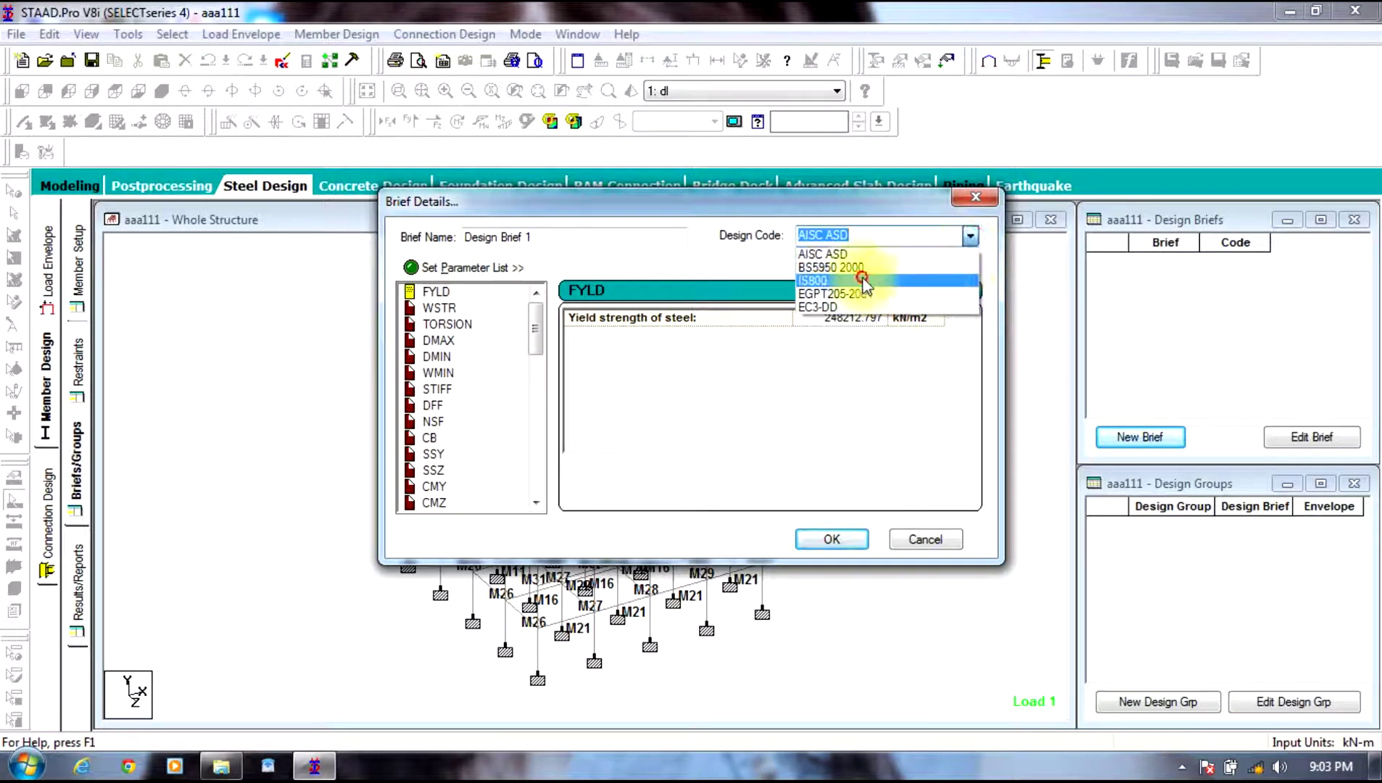
pyautogui.click(863, 280)
pyautogui.click(850, 316)
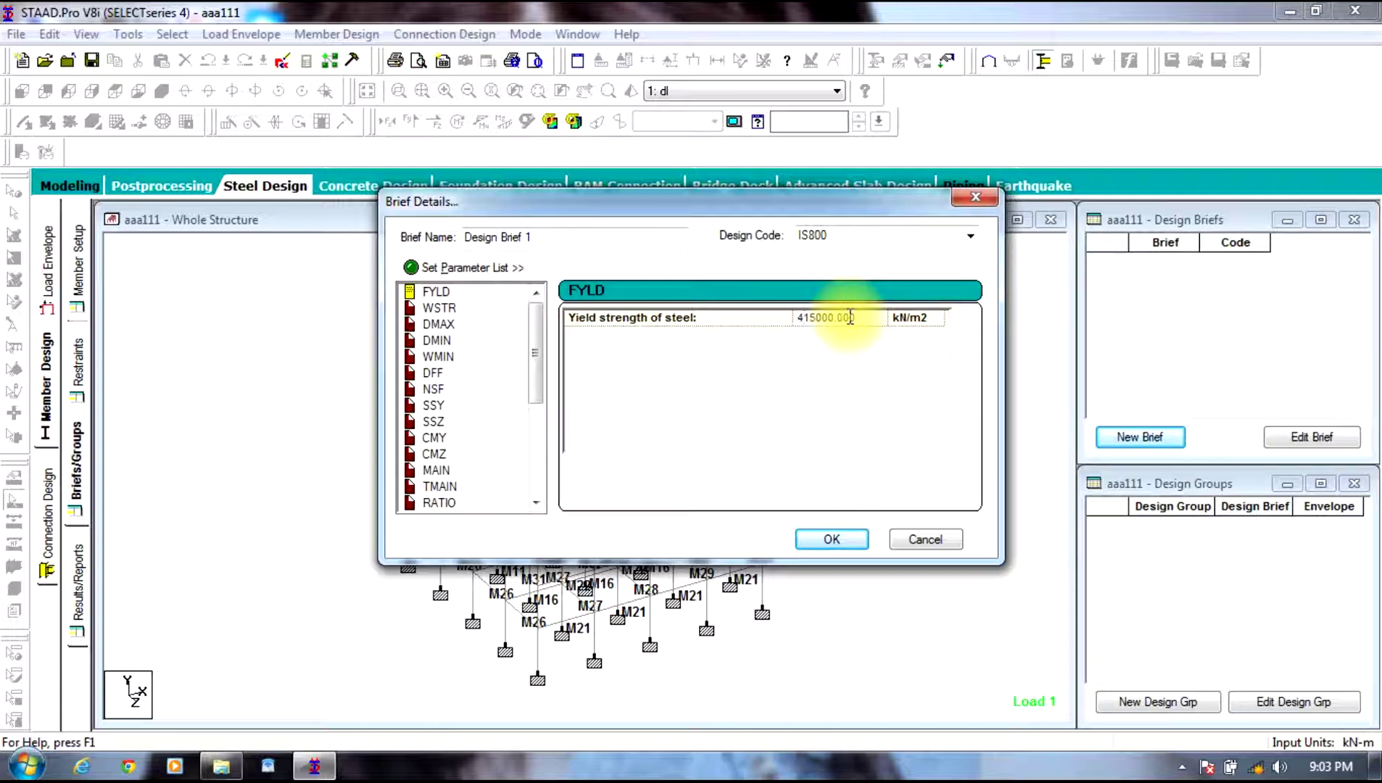
pyautogui.click(831, 539)
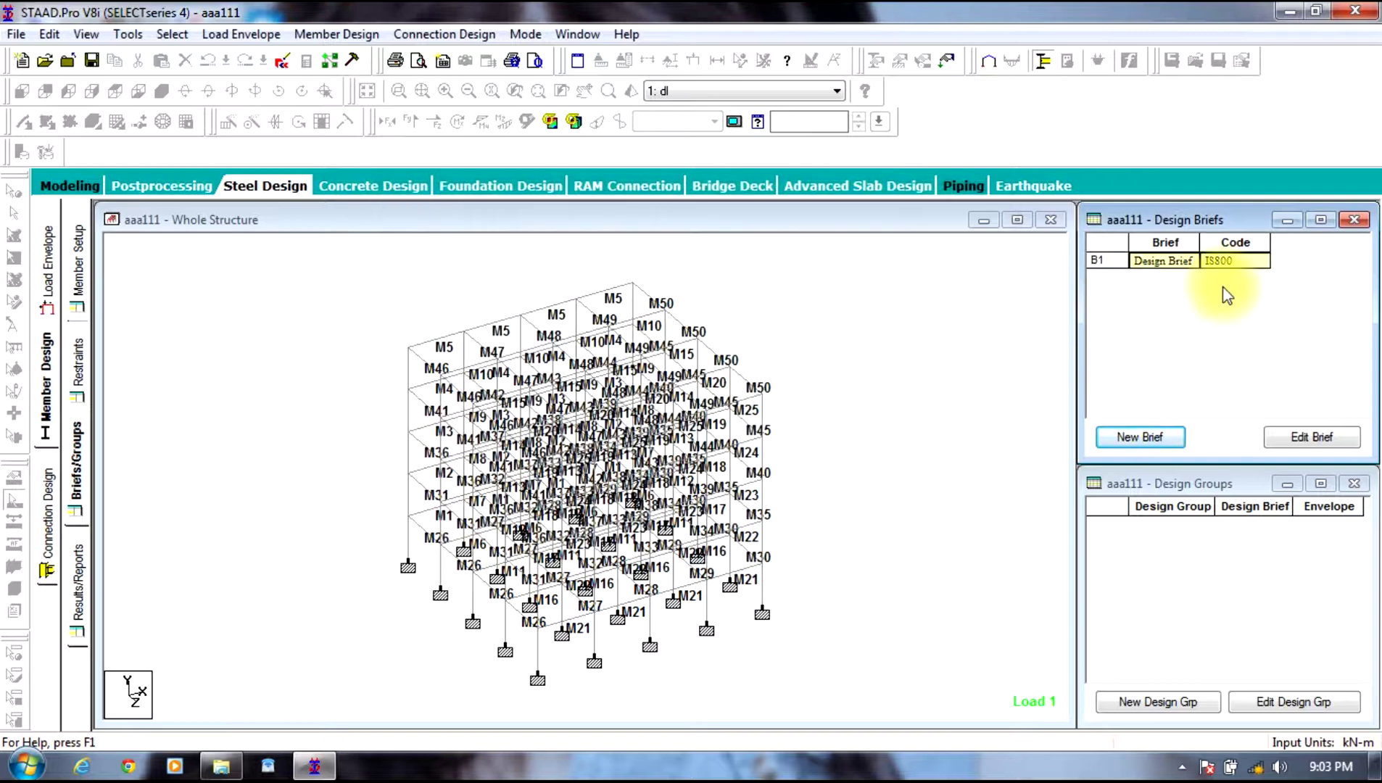
# Step: Create Design Group 1 holding members M1–M10, with Design Brief 1 and Design Envelope 1
pyautogui.click(1165, 712)
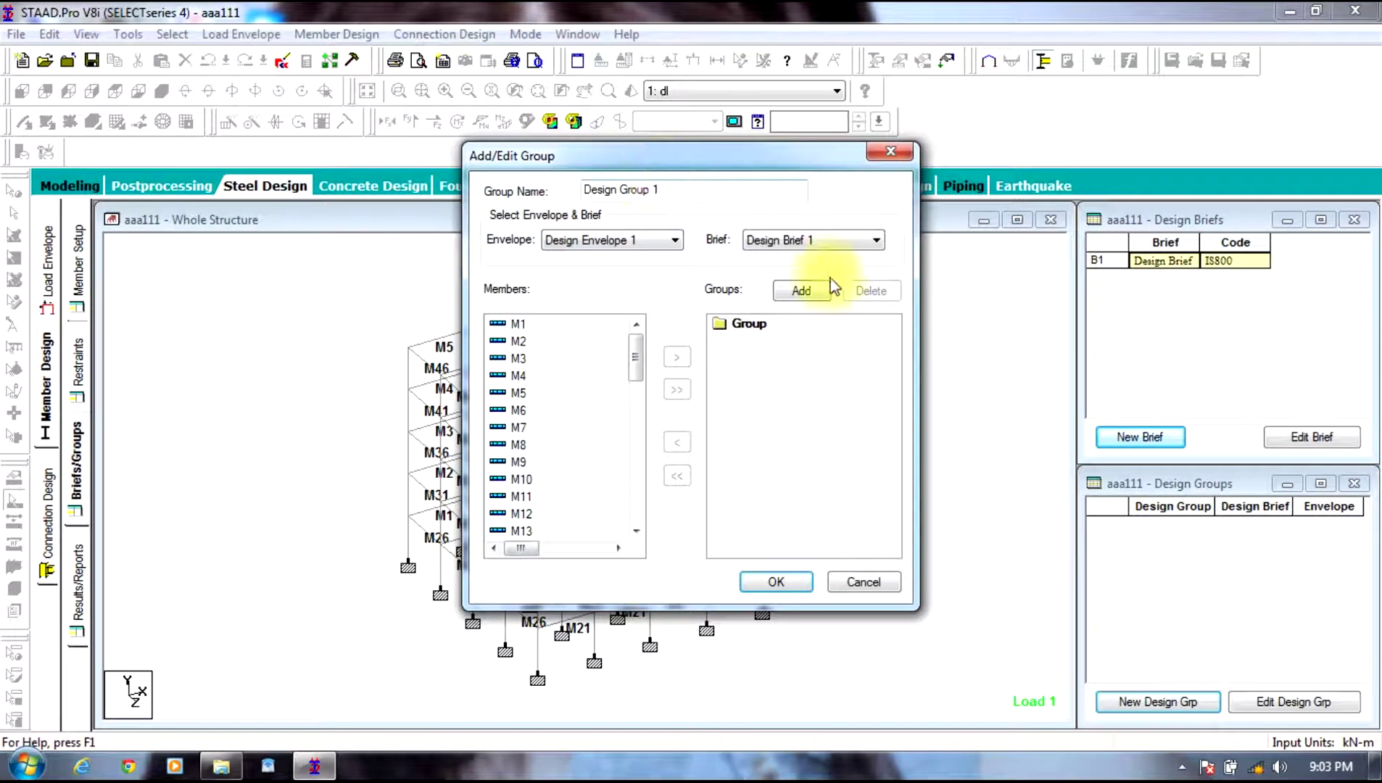
pyautogui.click(799, 291)
pyautogui.moveTo(518, 323); pyautogui.dragTo(518, 473)
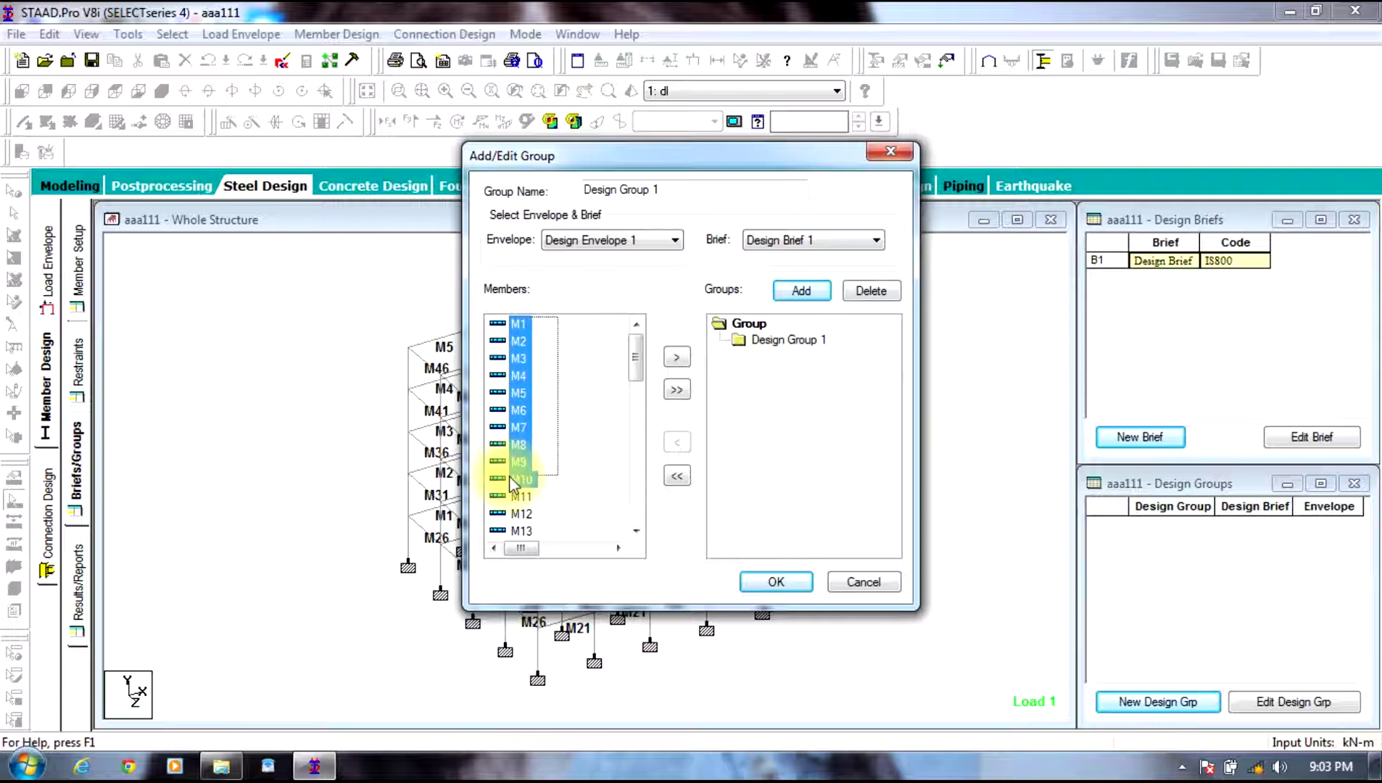
pyautogui.click(677, 358)
pyautogui.click(774, 582)
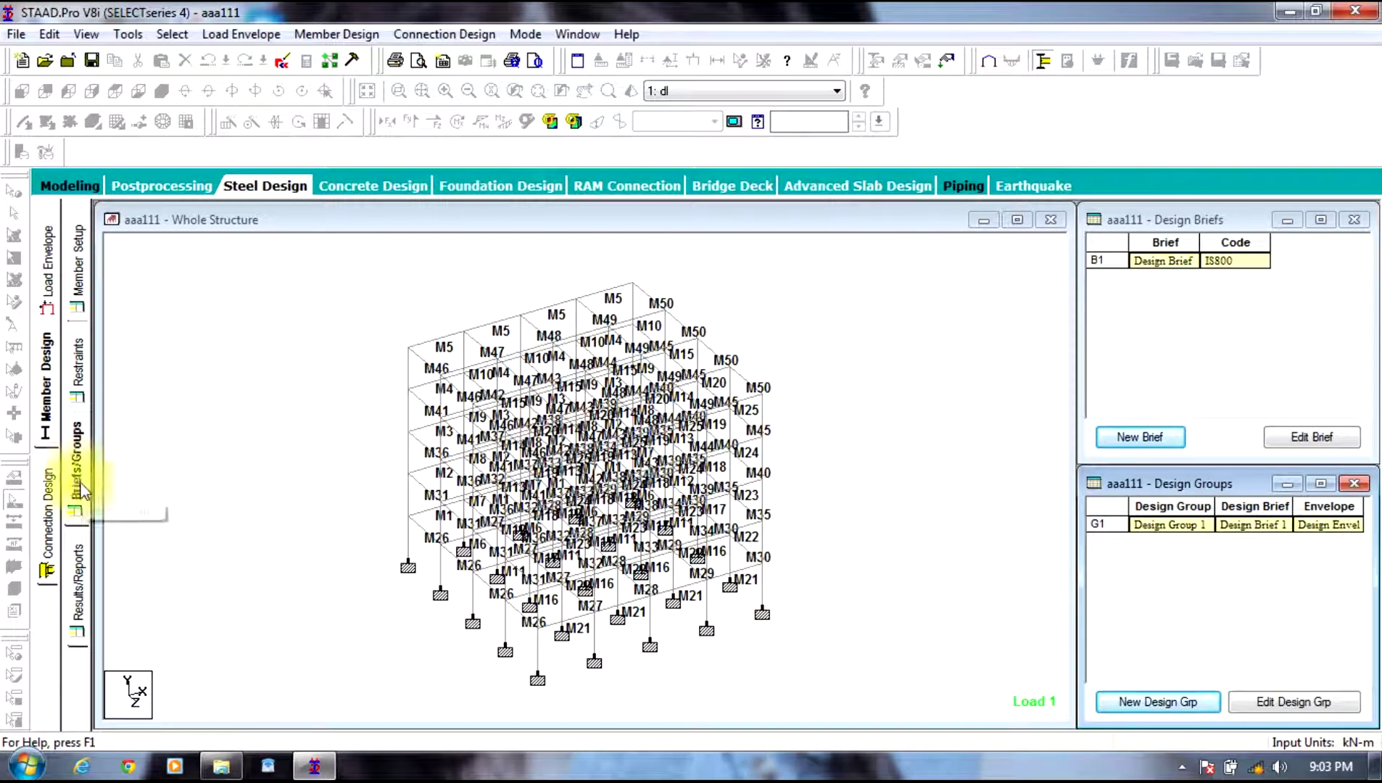
pyautogui.click(358, 33)
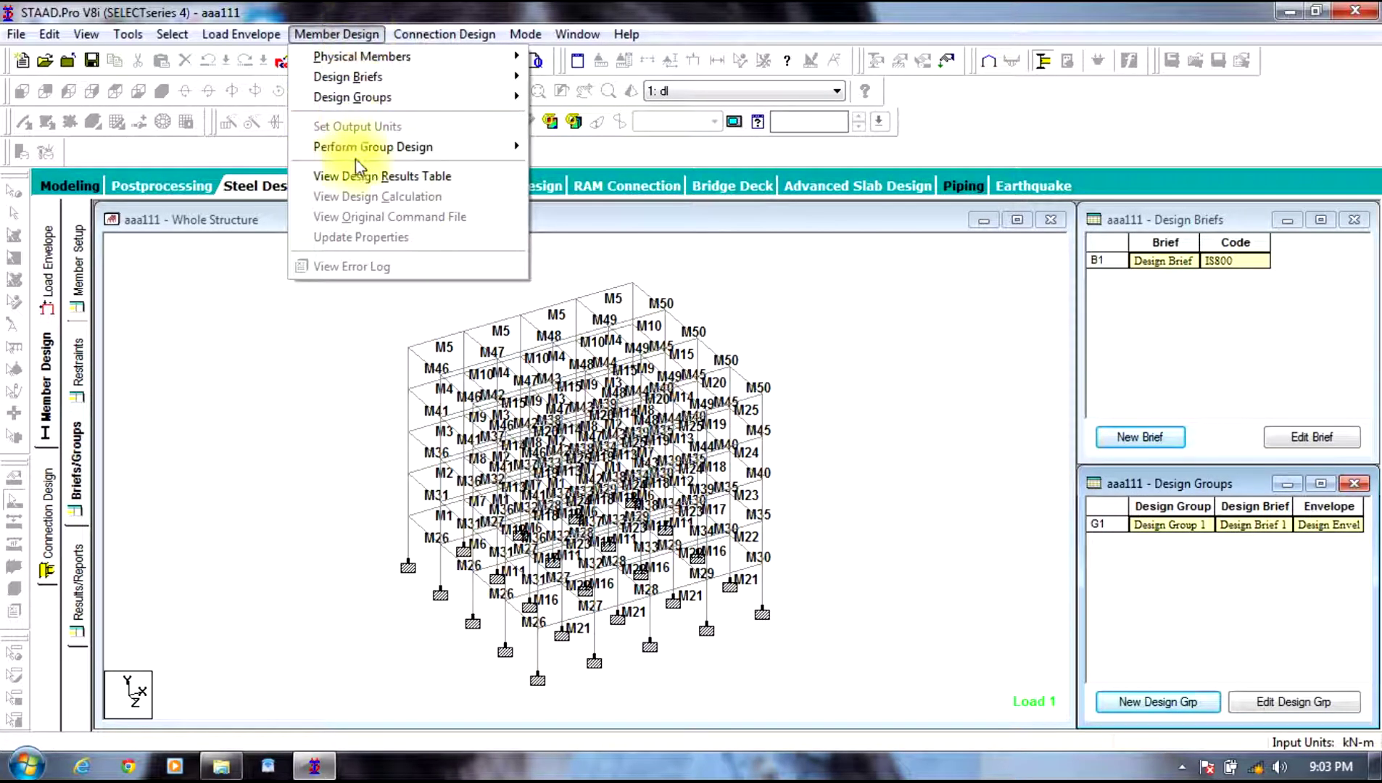
# Step: Run Member Design > Perform Group Design > Check Code on the whole structure
pyautogui.click(319, 391)
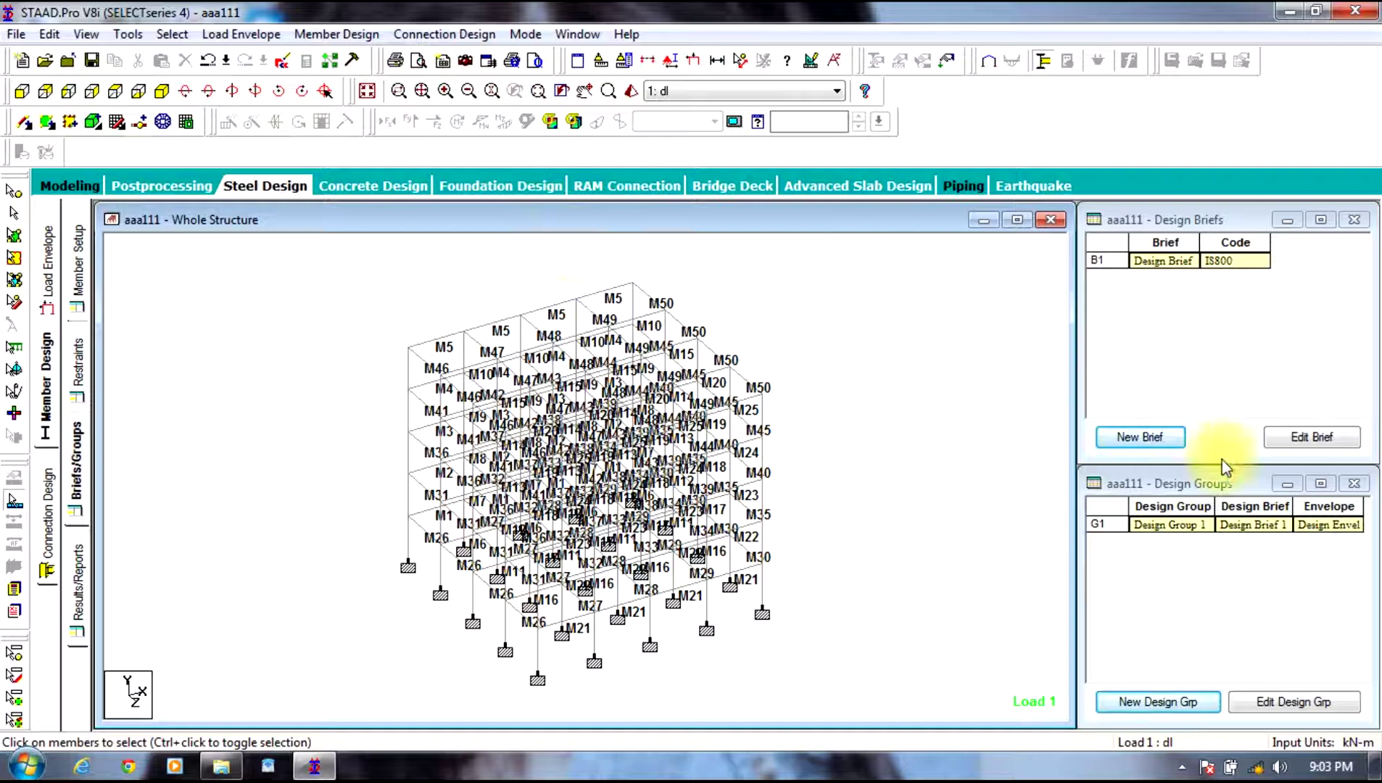
pyautogui.click(1164, 525)
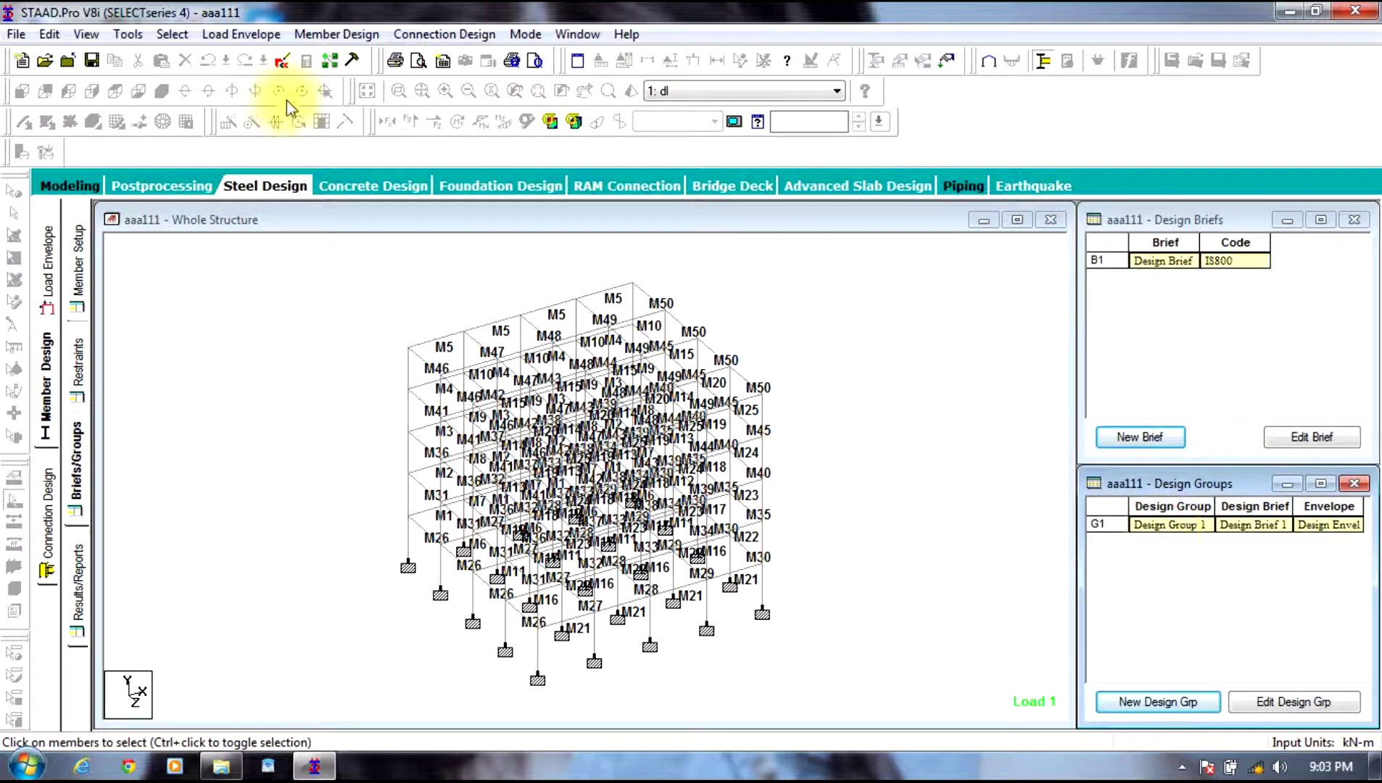
pyautogui.click(362, 34)
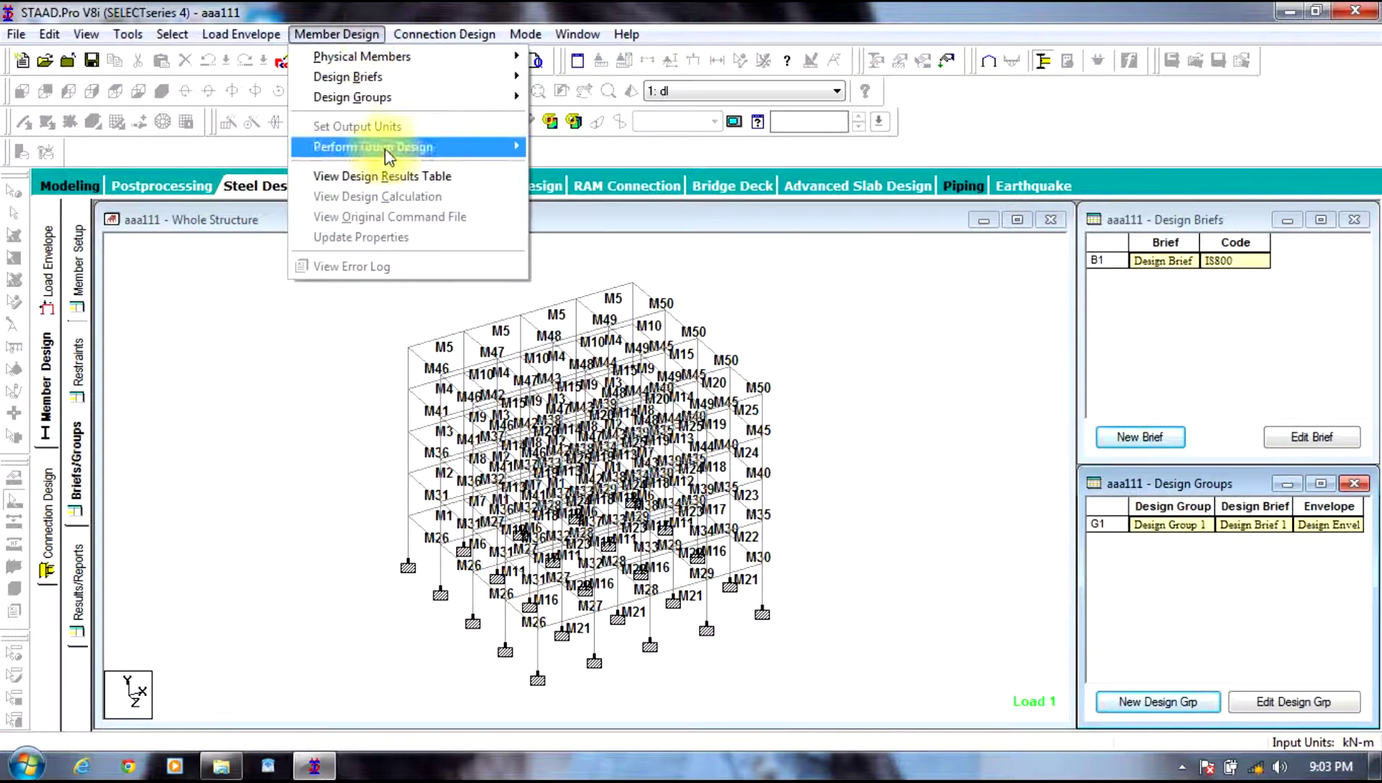
pyautogui.click(260, 435)
pyautogui.click(76, 479)
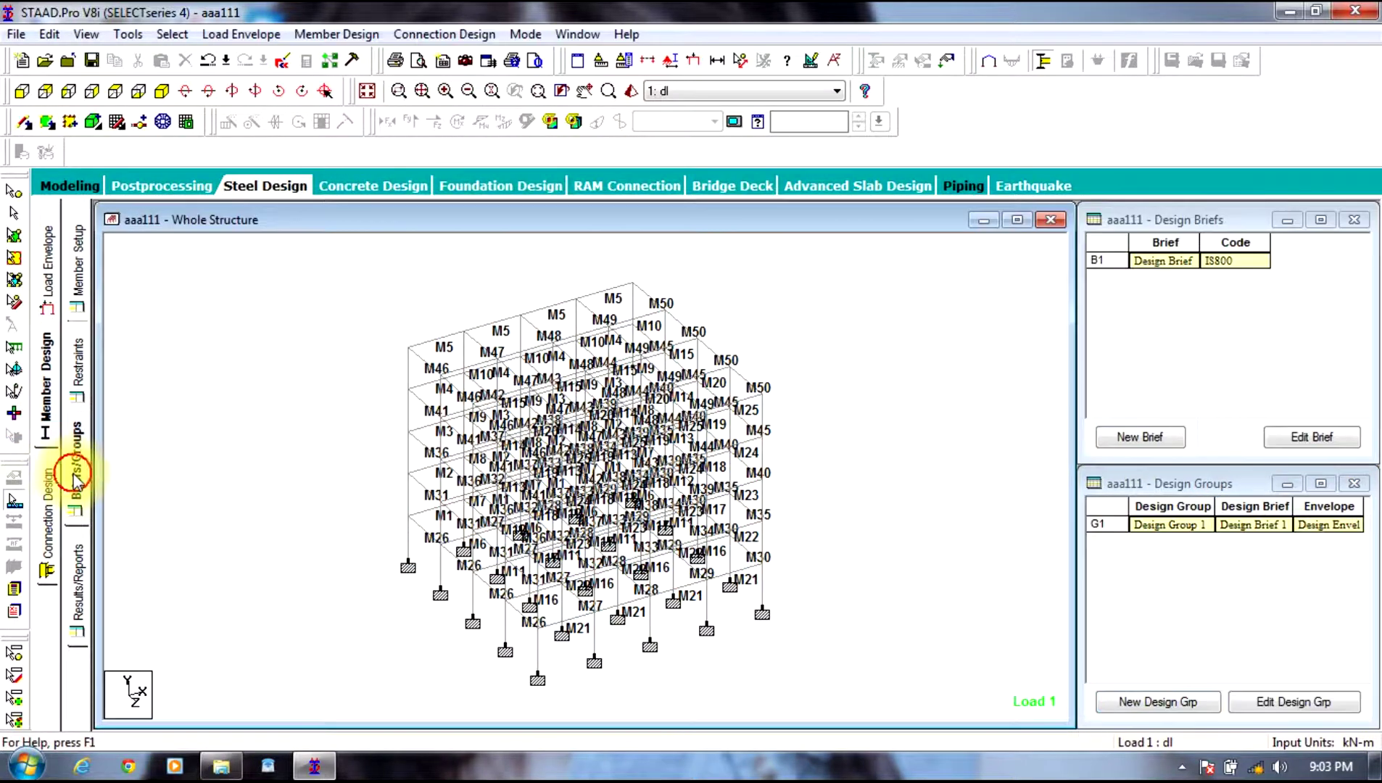
pyautogui.click(335, 34)
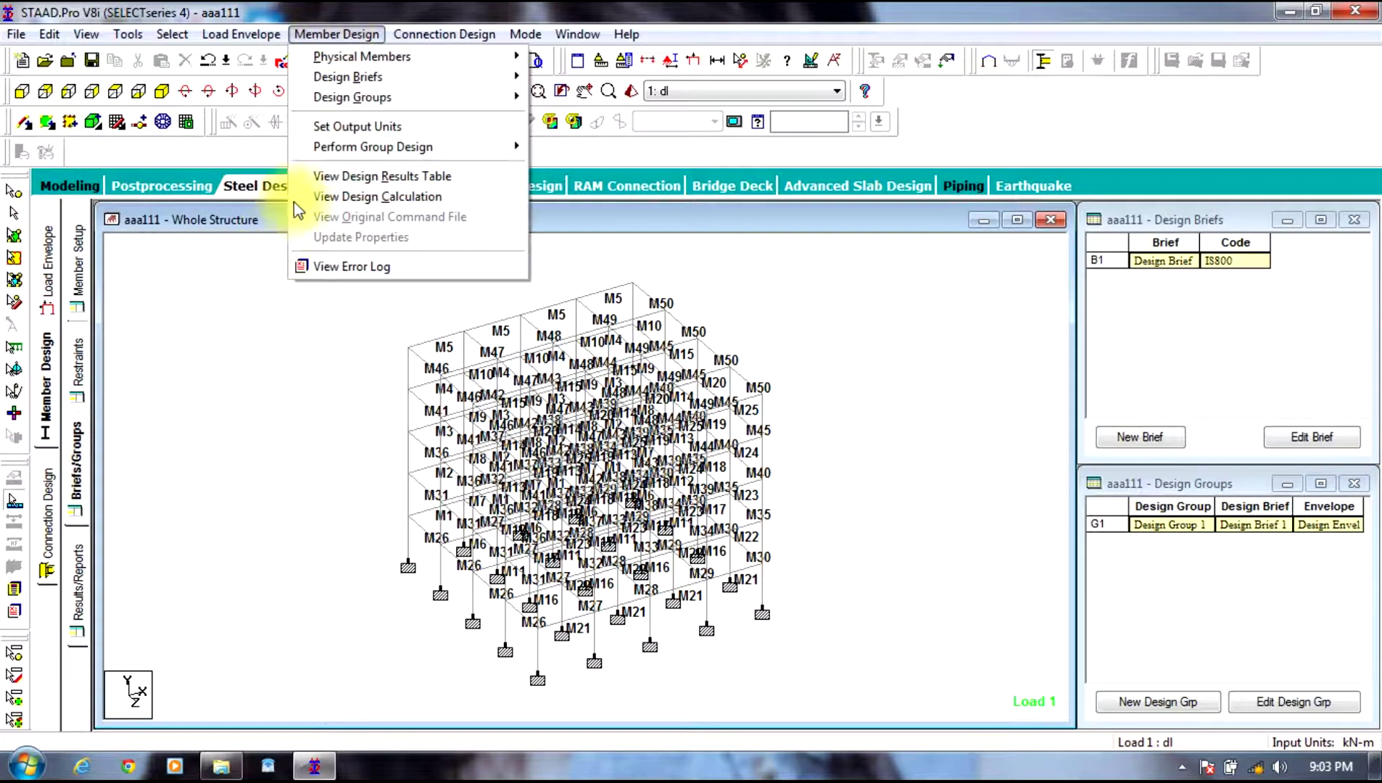
pyautogui.moveTo(437, 150)
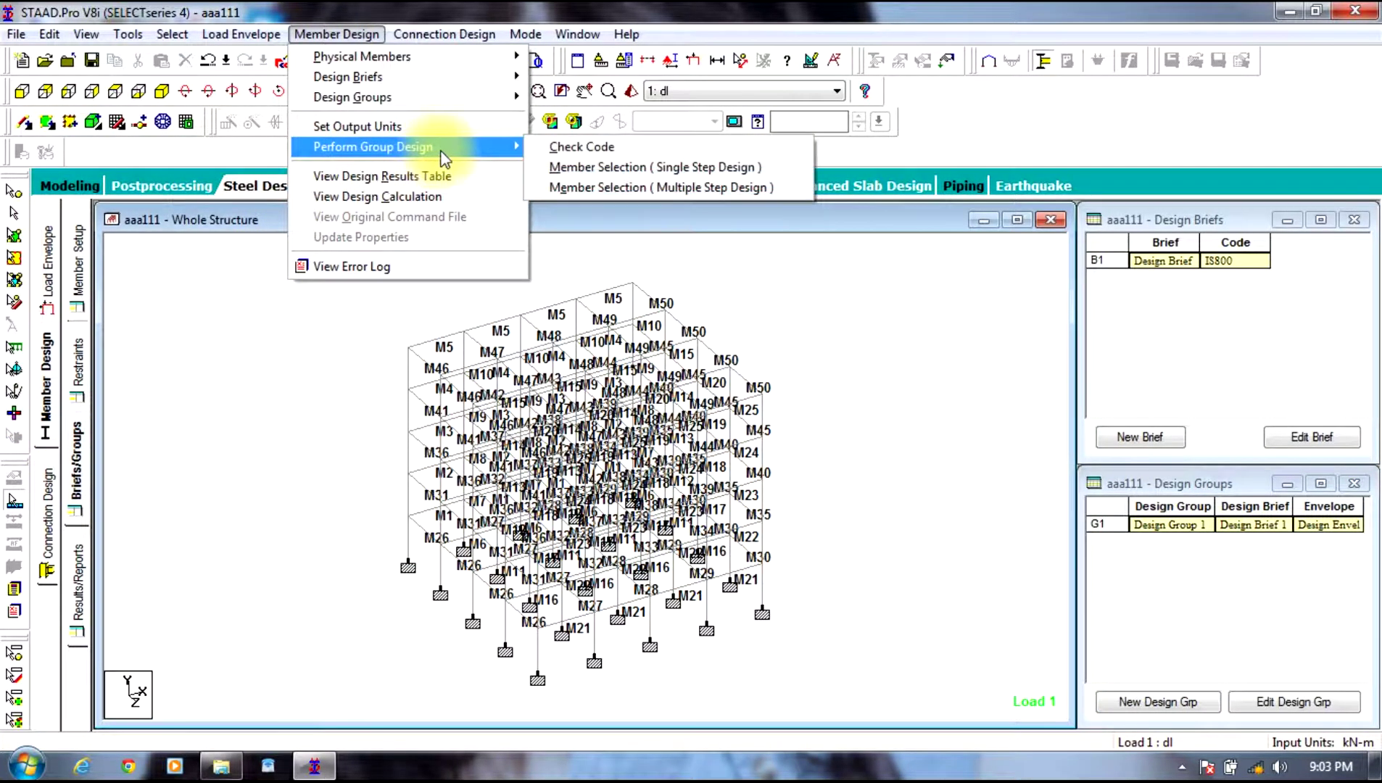
pyautogui.click(293, 493)
pyautogui.click(314, 36)
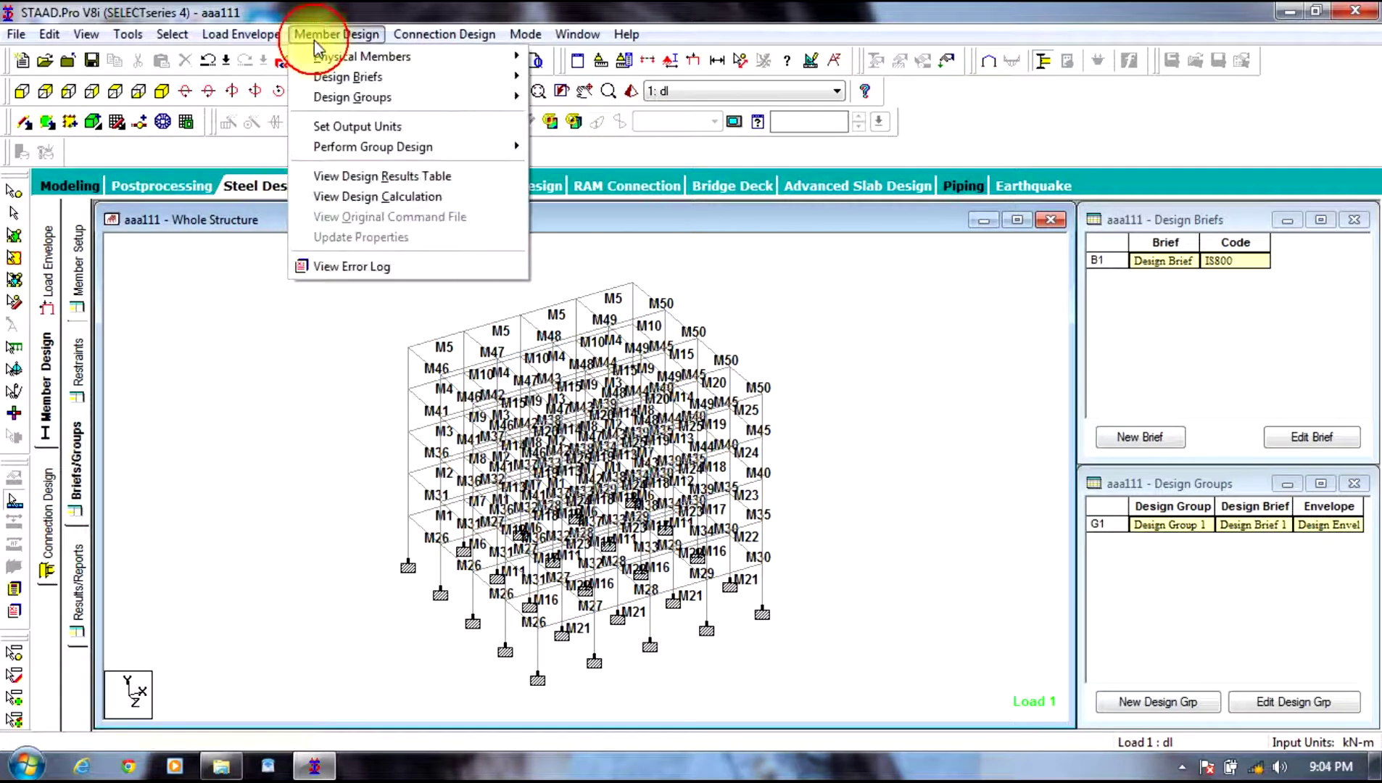
pyautogui.moveTo(435, 146)
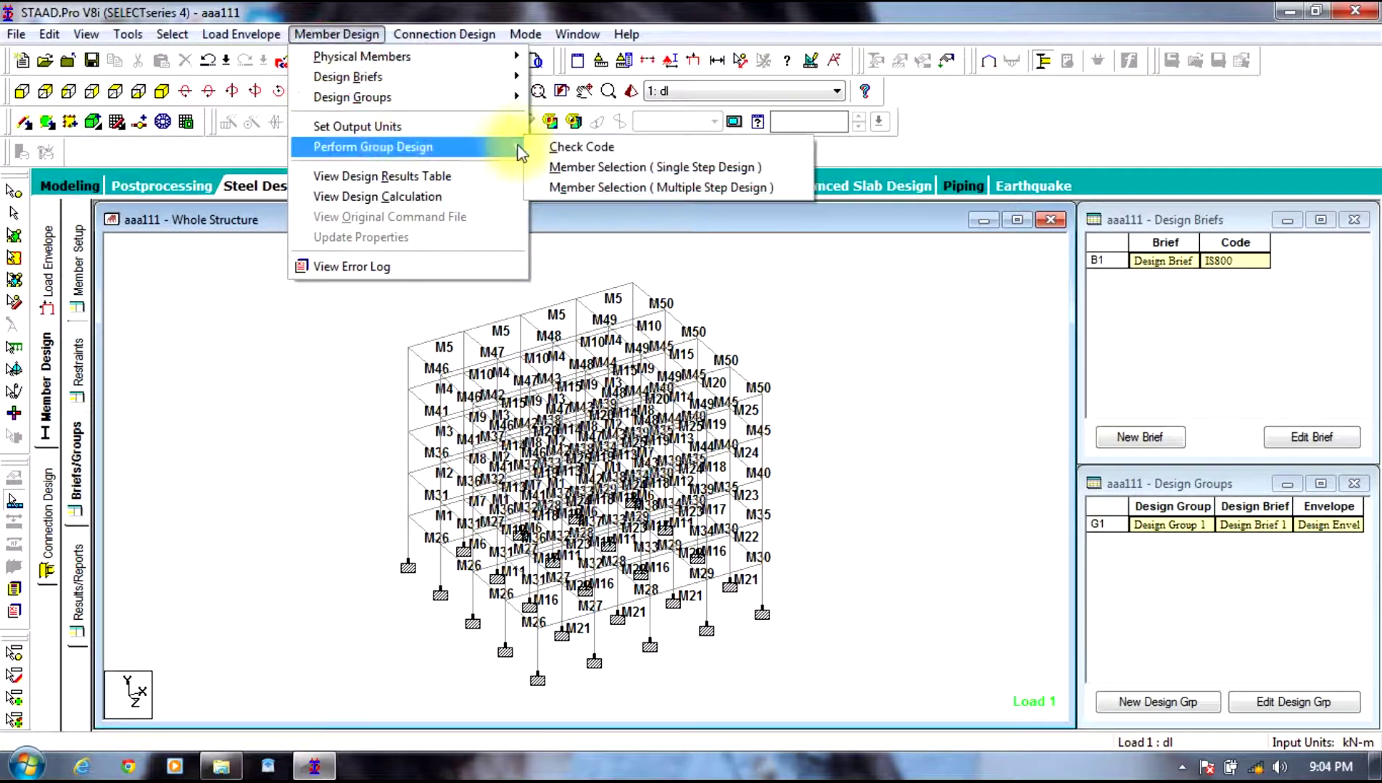
pyautogui.click(575, 149)
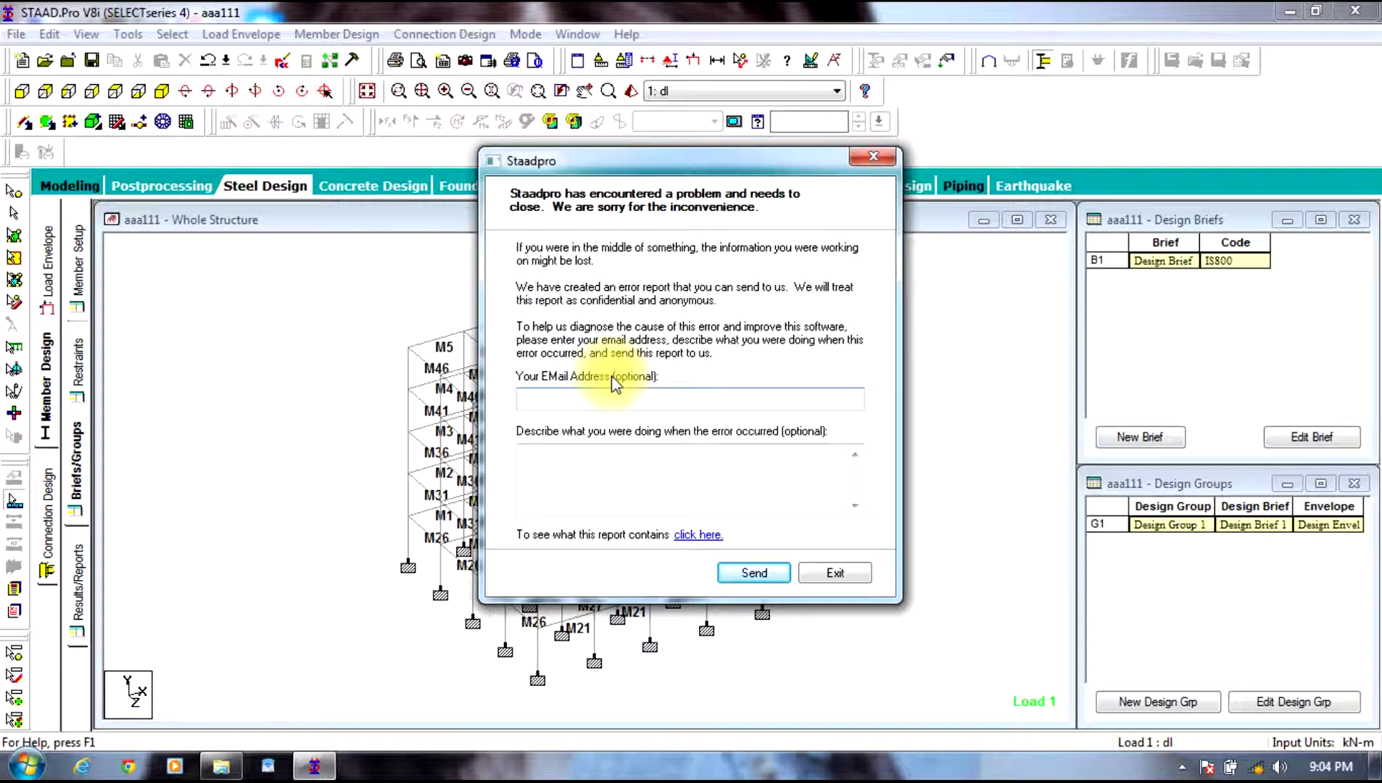
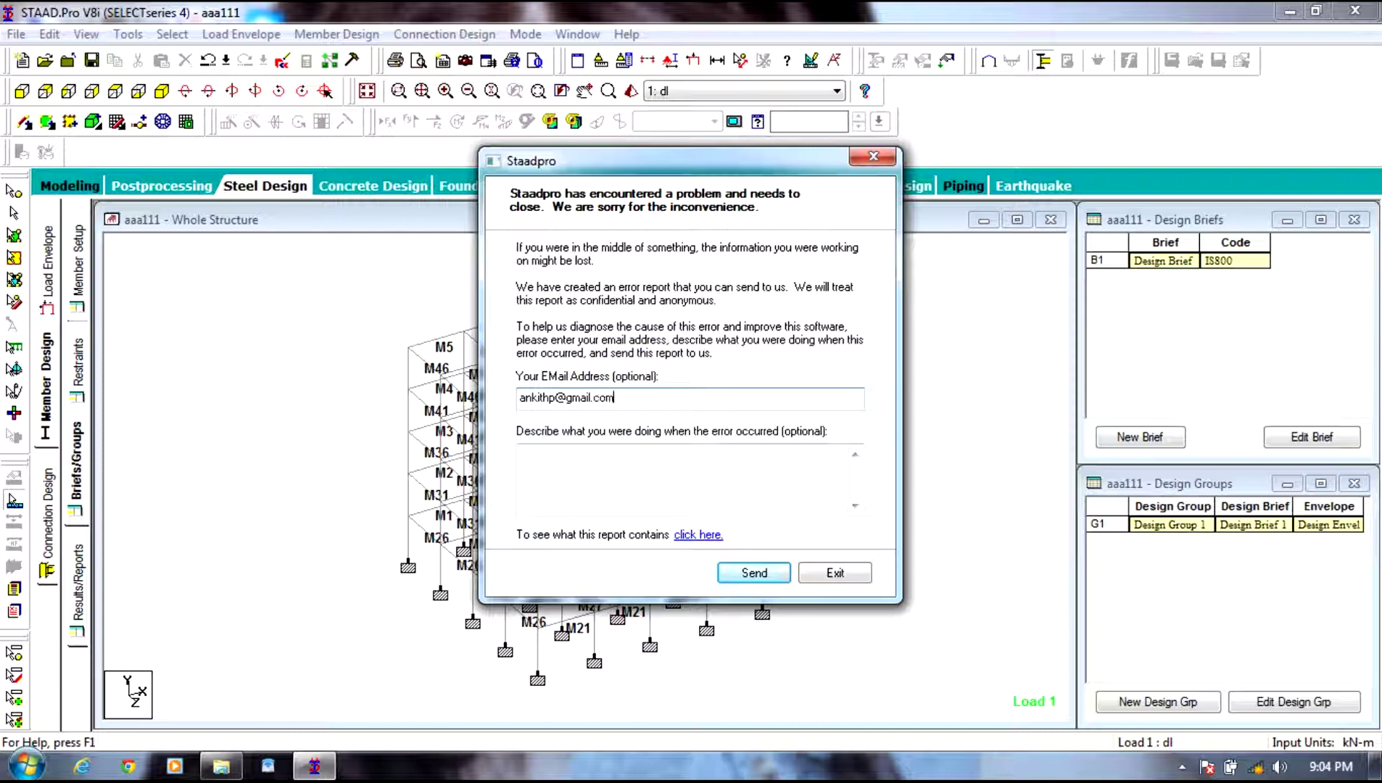
# Step: Fill in a contact e-mail and the description 'program' in the error report, then send it
pyautogui.click(615, 470)
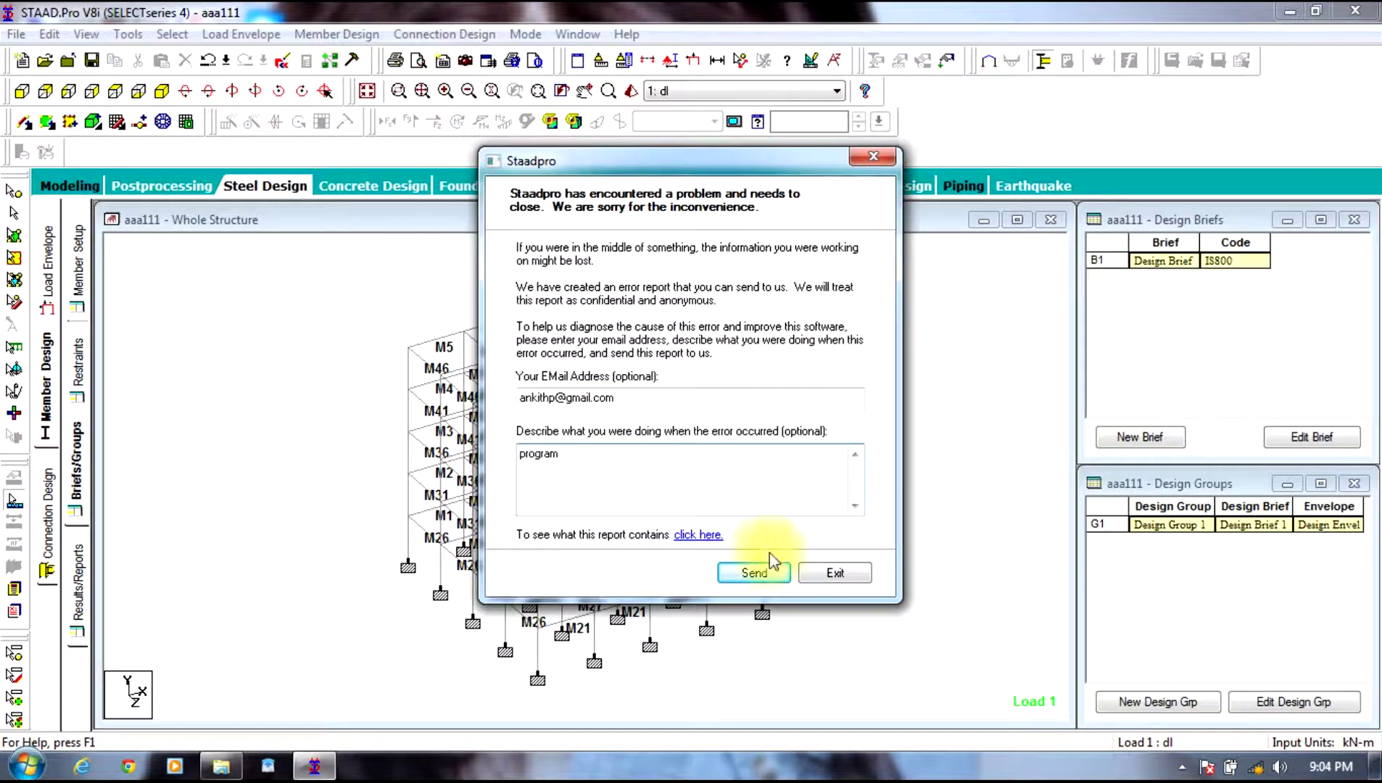
pyautogui.click(754, 572)
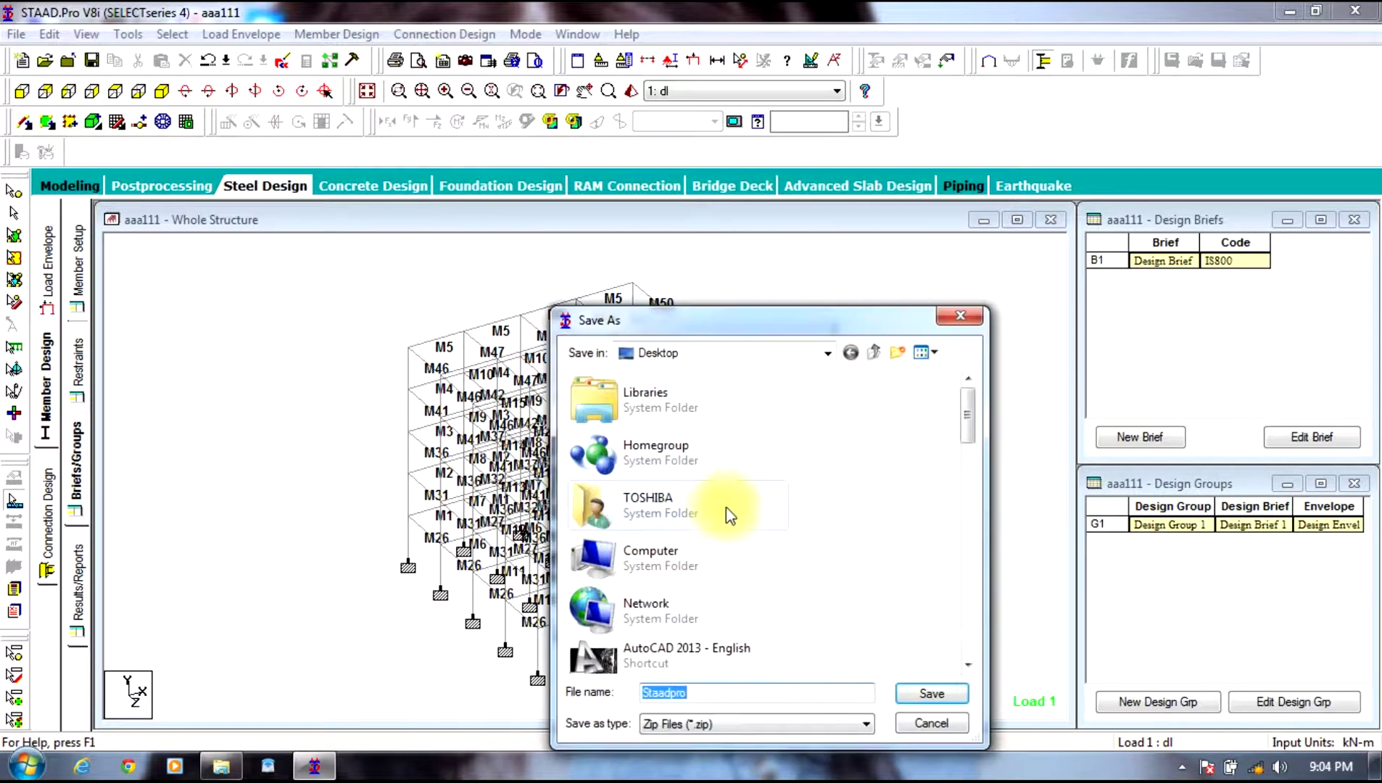
# Step: Cancel saving the Staadpro zip and relaunch STAAD.Pro V8i from the desktop
pyautogui.click(919, 707)
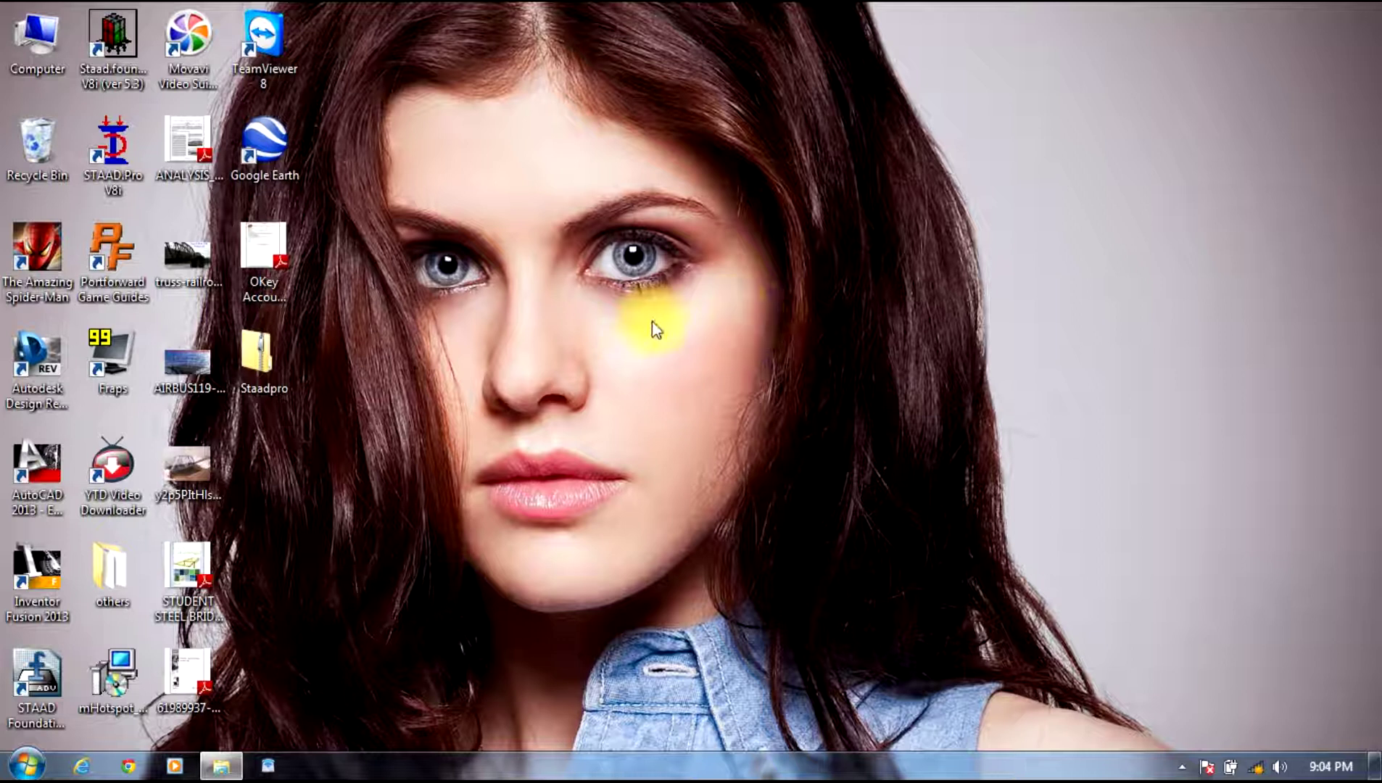
pyautogui.doubleClick(141, 138)
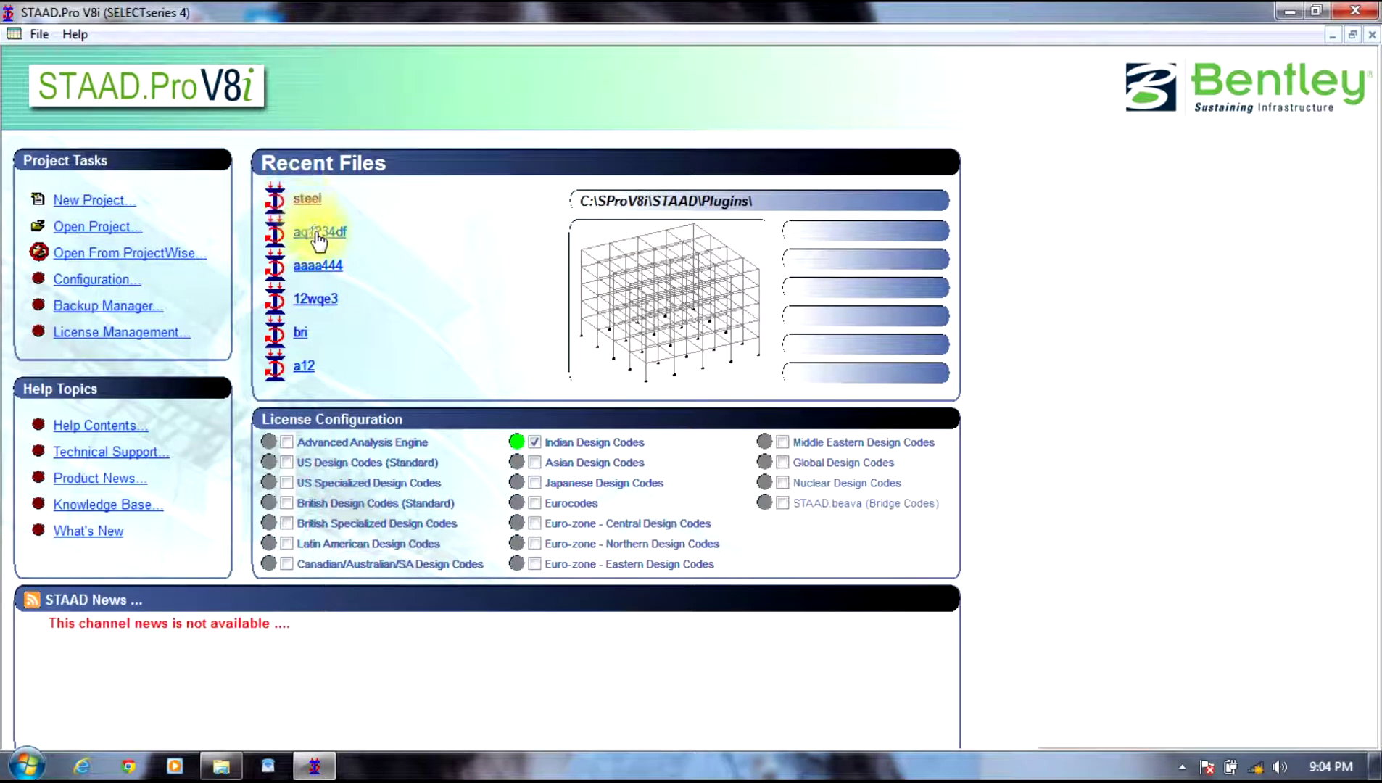
# Step: Open recent project a12 in Meter and KiloNewton units, then minimise STAAD.Pro
pyautogui.click(300, 365)
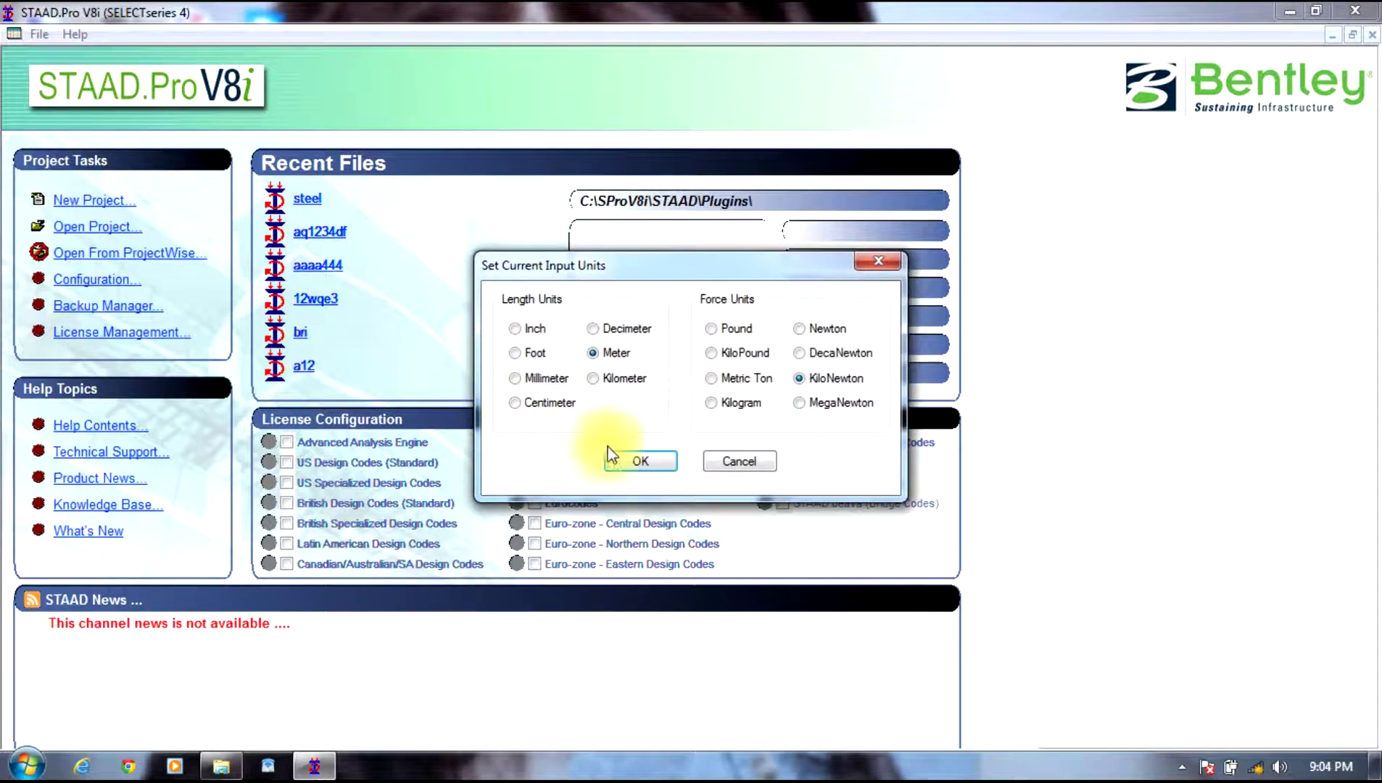
pyautogui.click(644, 459)
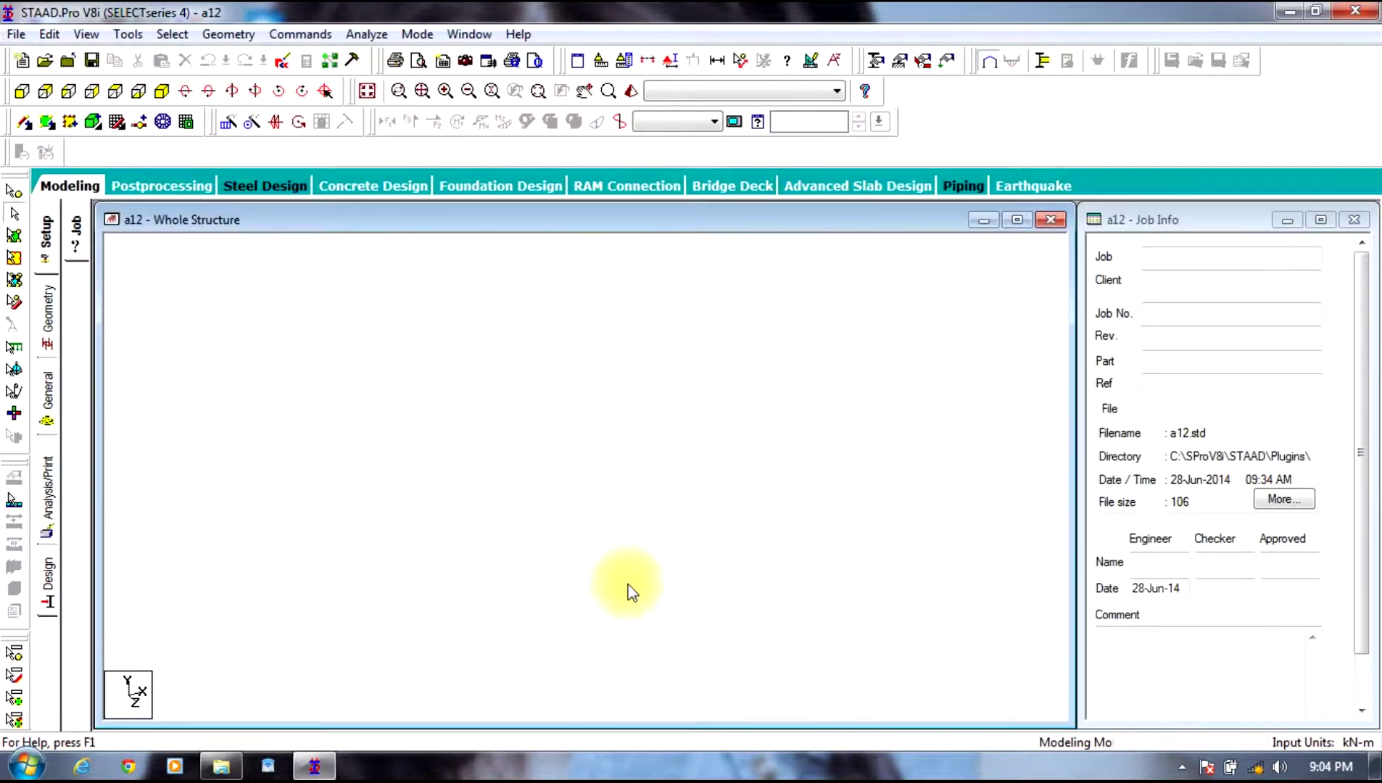
pyautogui.click(312, 763)
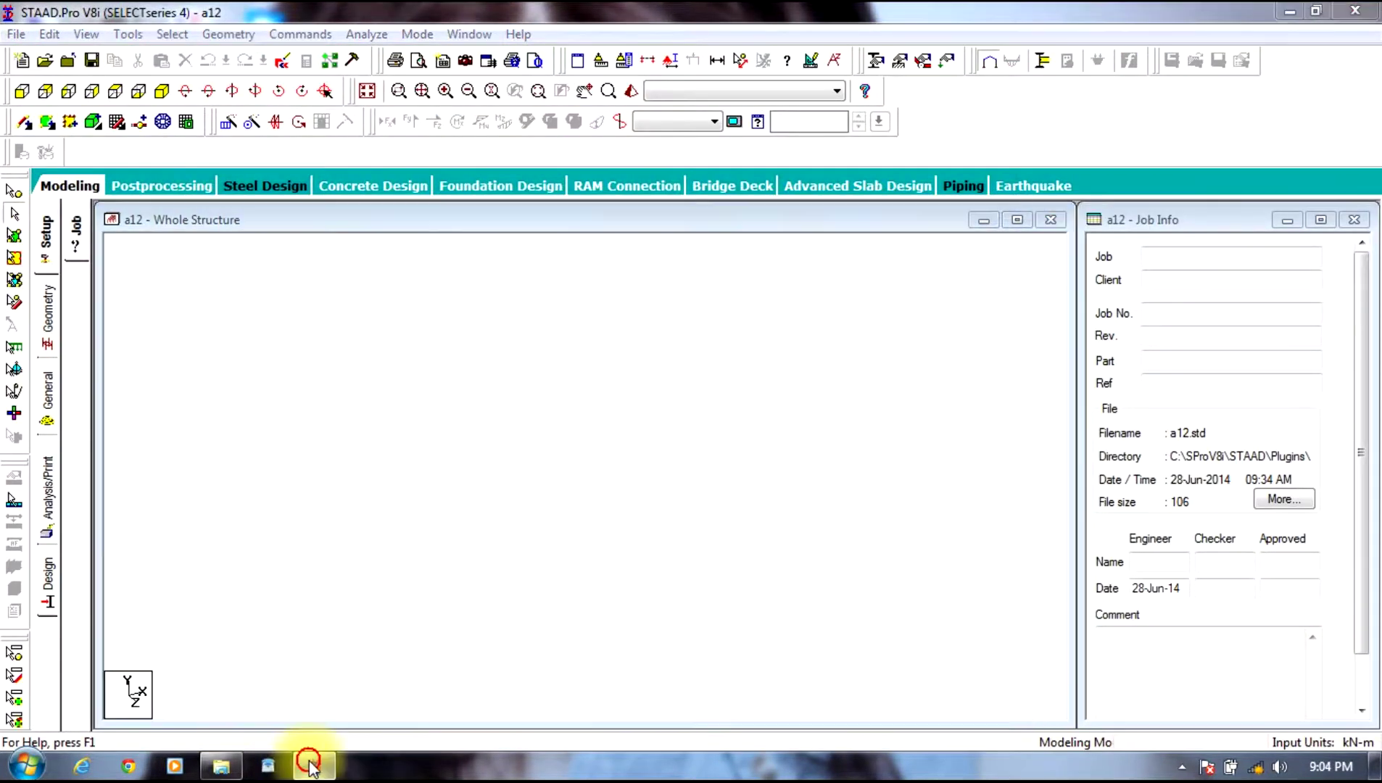
pyautogui.doubleClick(268, 355)
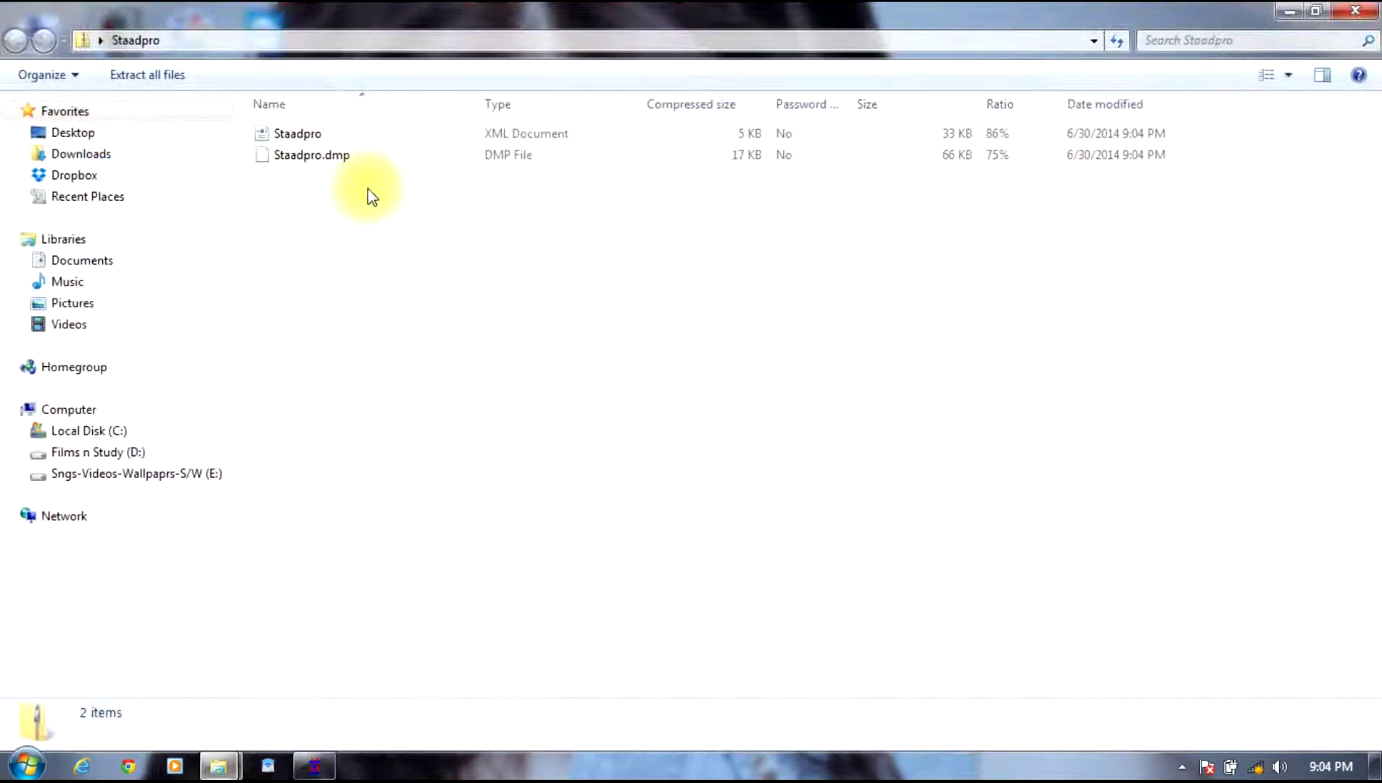
pyautogui.doubleClick(349, 154)
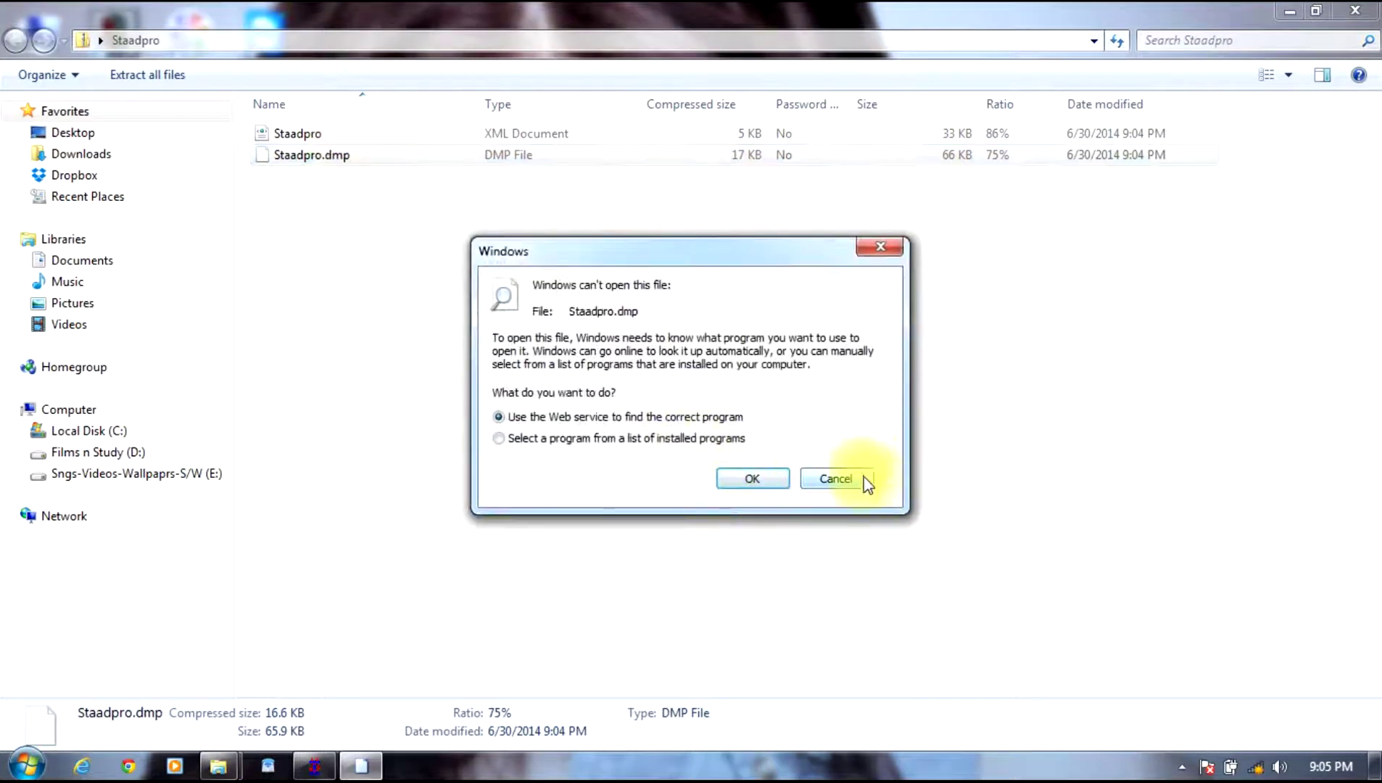
pyautogui.click(859, 479)
pyautogui.rightClick(609, 172)
pyautogui.click(638, 289)
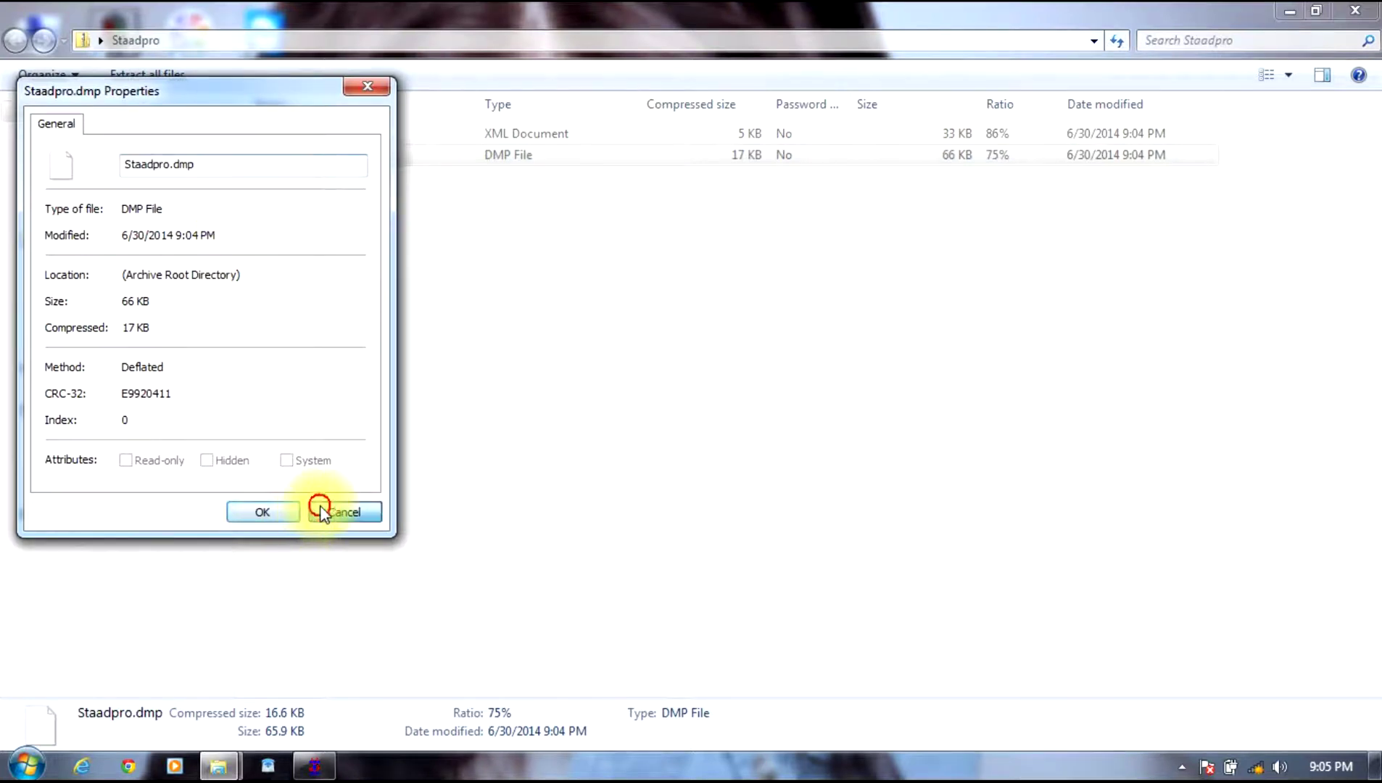
pyautogui.click(319, 511)
pyautogui.rightClick(438, 134)
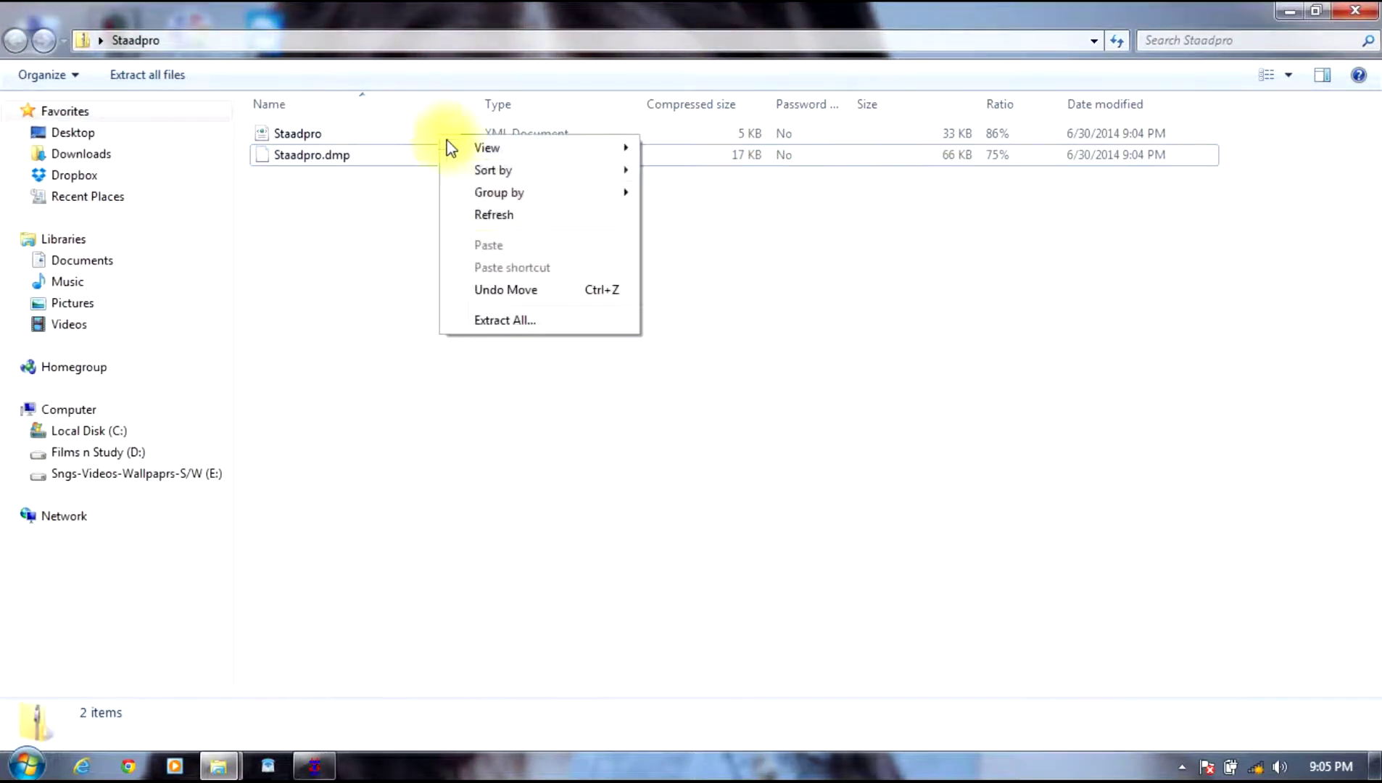
pyautogui.click(386, 131)
pyautogui.rightClick(386, 131)
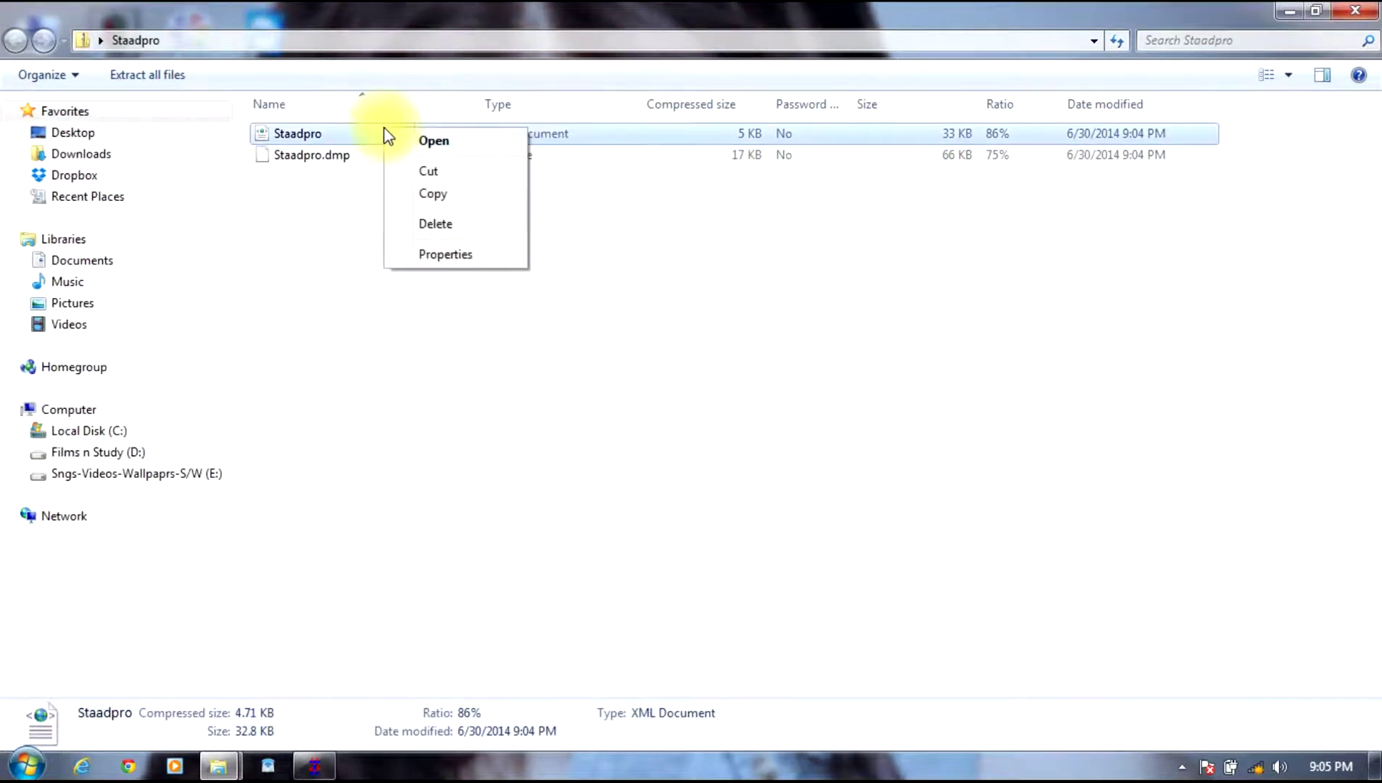
pyautogui.click(428, 140)
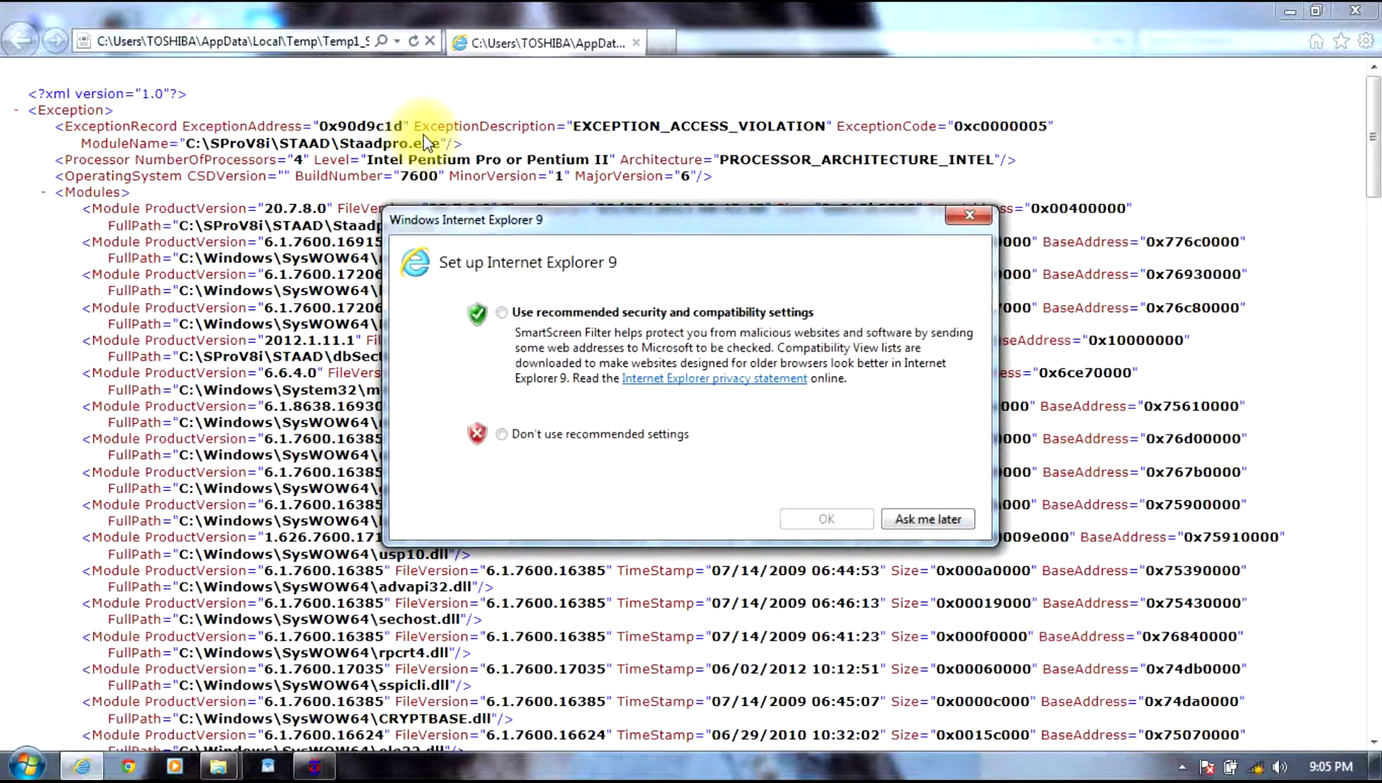
pyautogui.click(928, 519)
pyautogui.scroll(-15, 783, 157)
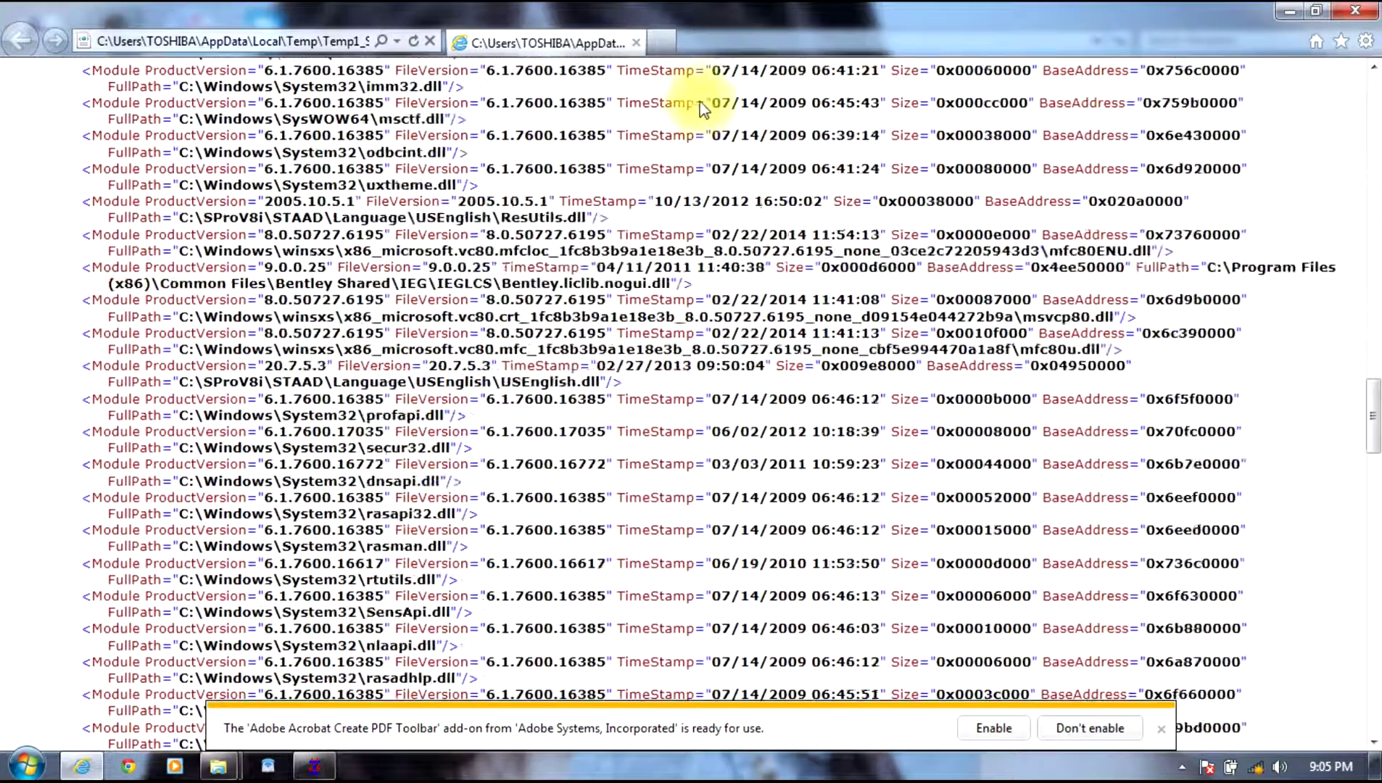
pyautogui.scroll(-5, 702, 108)
# Step: Close the XML report and open Staadpro.dmp with Microsoft Office Word
pyautogui.click(1354, 10)
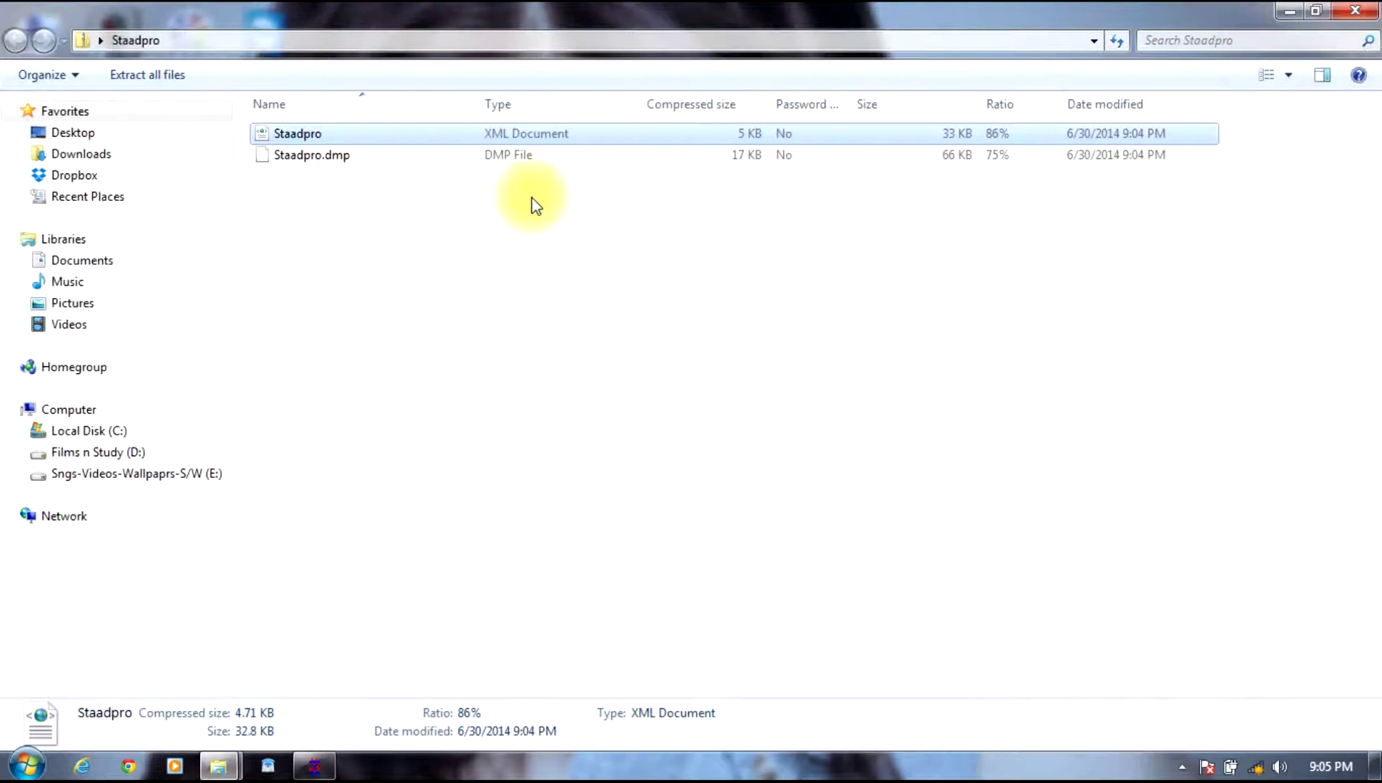
pyautogui.click(515, 159)
pyautogui.rightClick(515, 157)
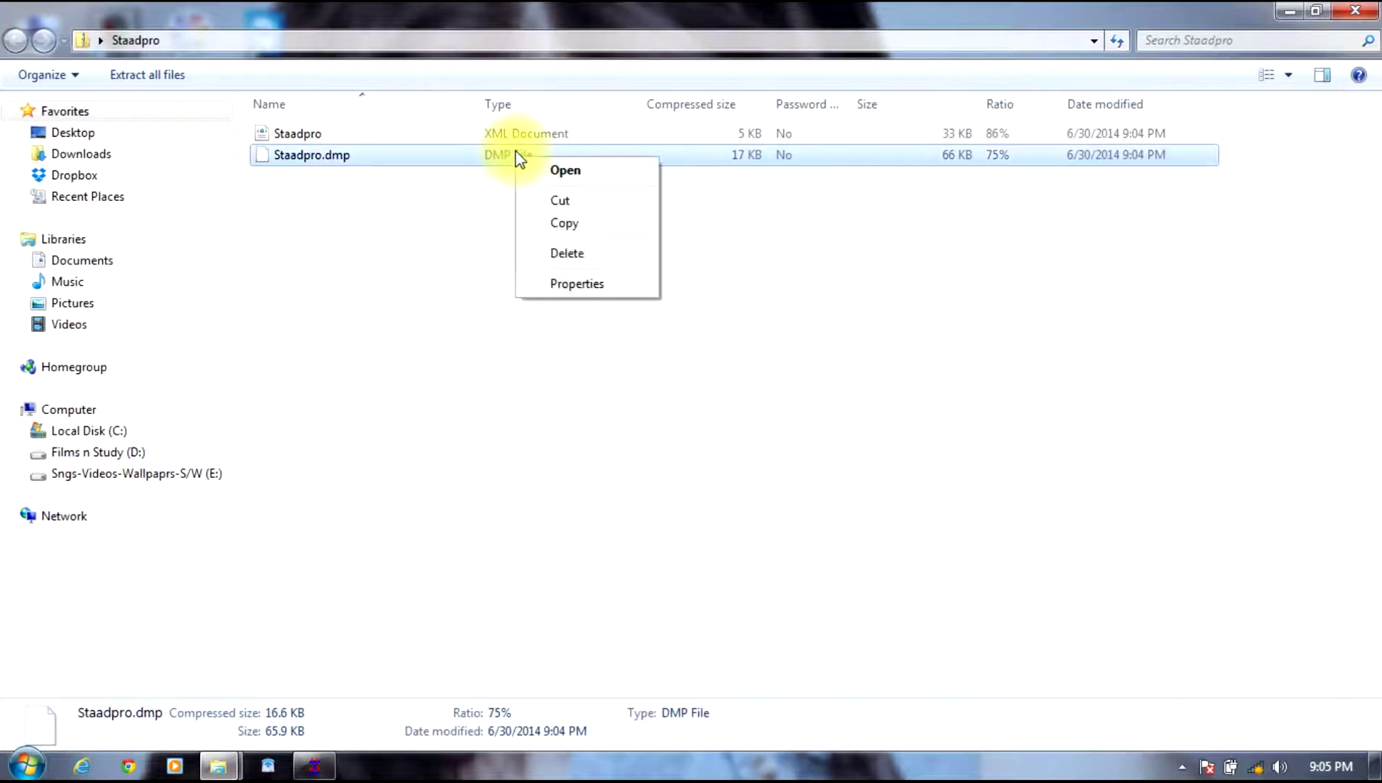
pyautogui.click(571, 174)
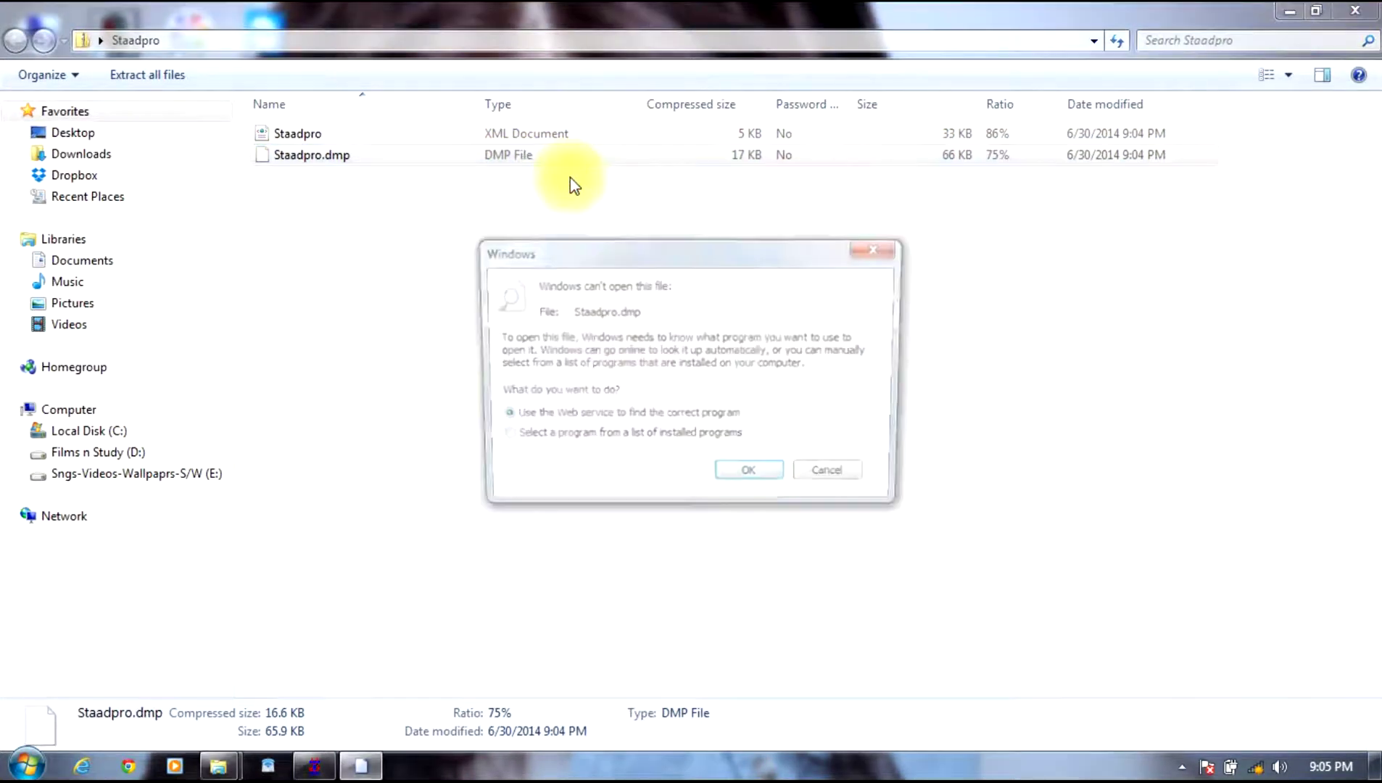
pyautogui.click(580, 438)
pyautogui.click(751, 477)
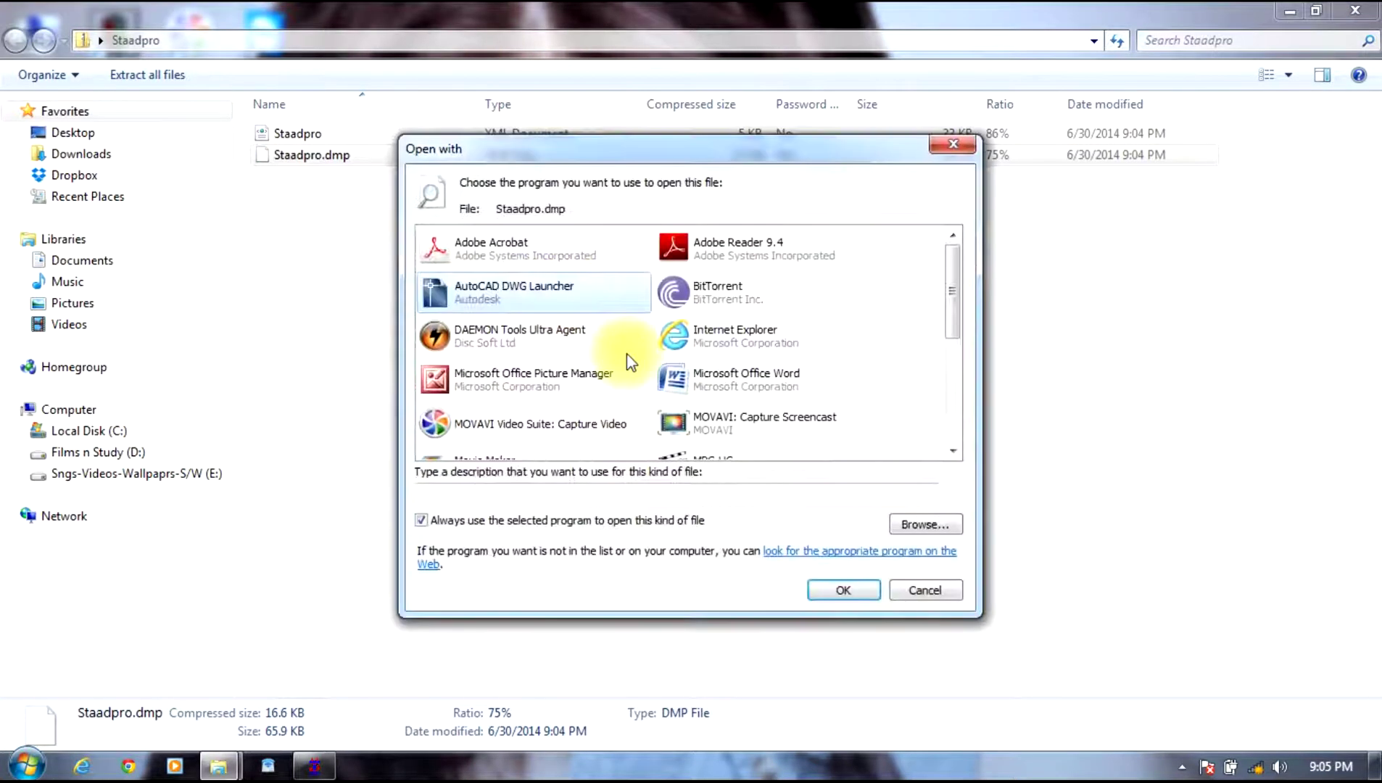
pyautogui.click(700, 377)
pyautogui.click(859, 589)
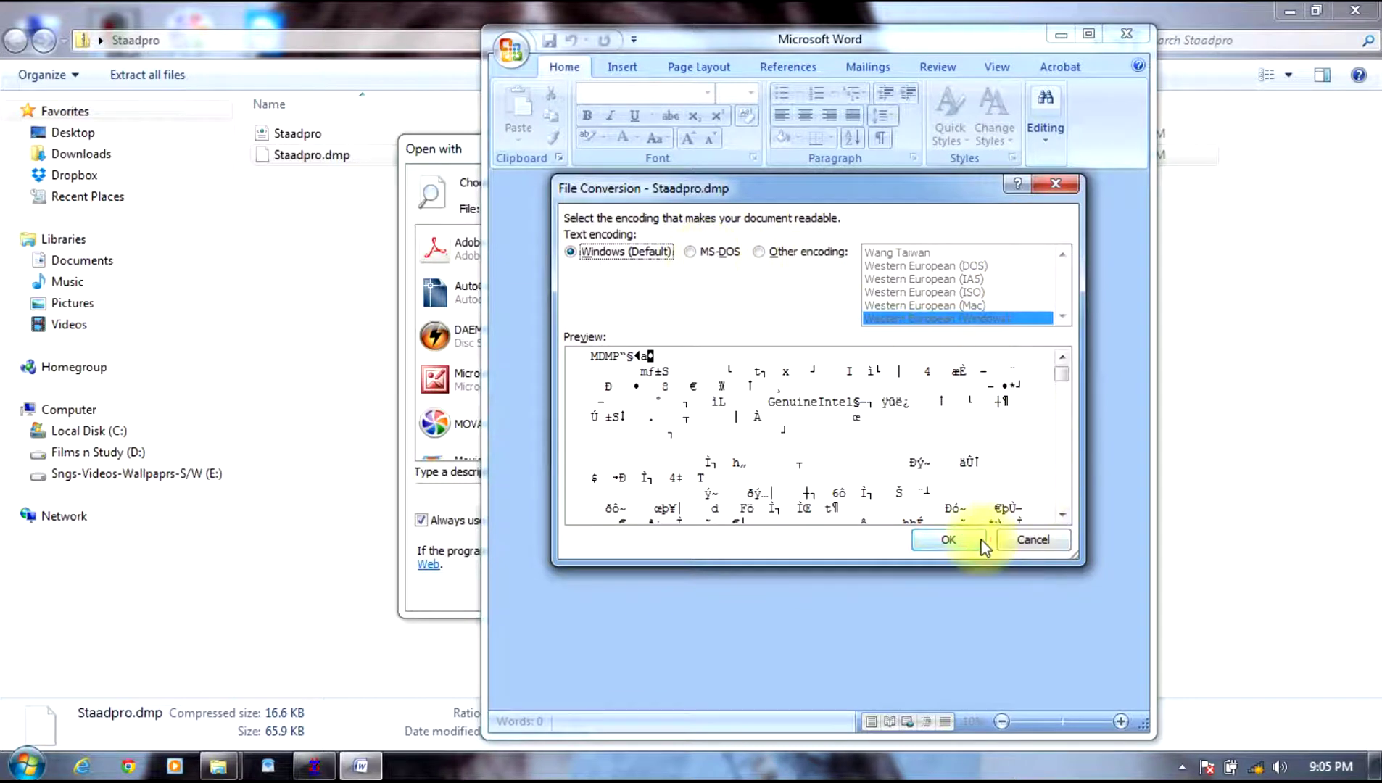
# Step: Accept the default encoding, scroll through the dump text, and close the Staadpro folder window
pyautogui.click(950, 540)
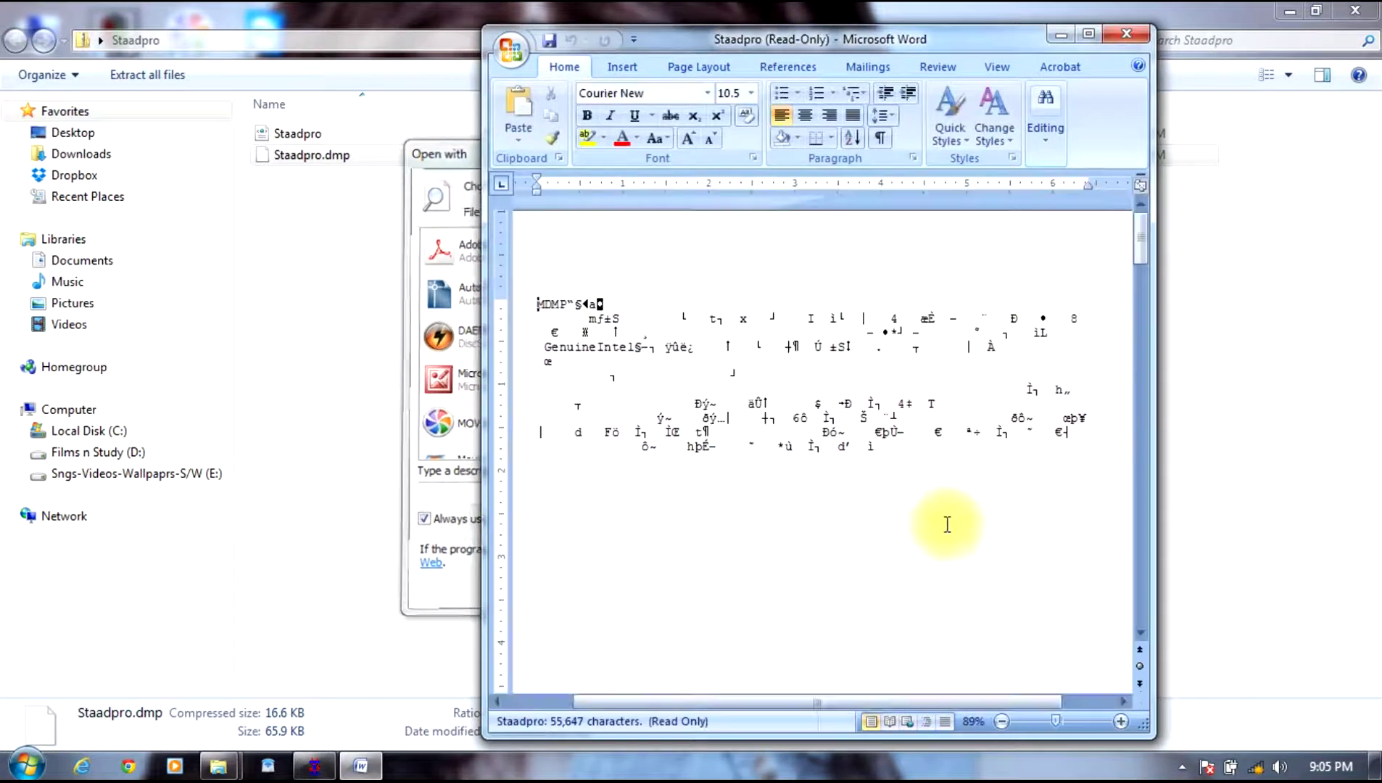
pyautogui.scroll(-20, 947, 524)
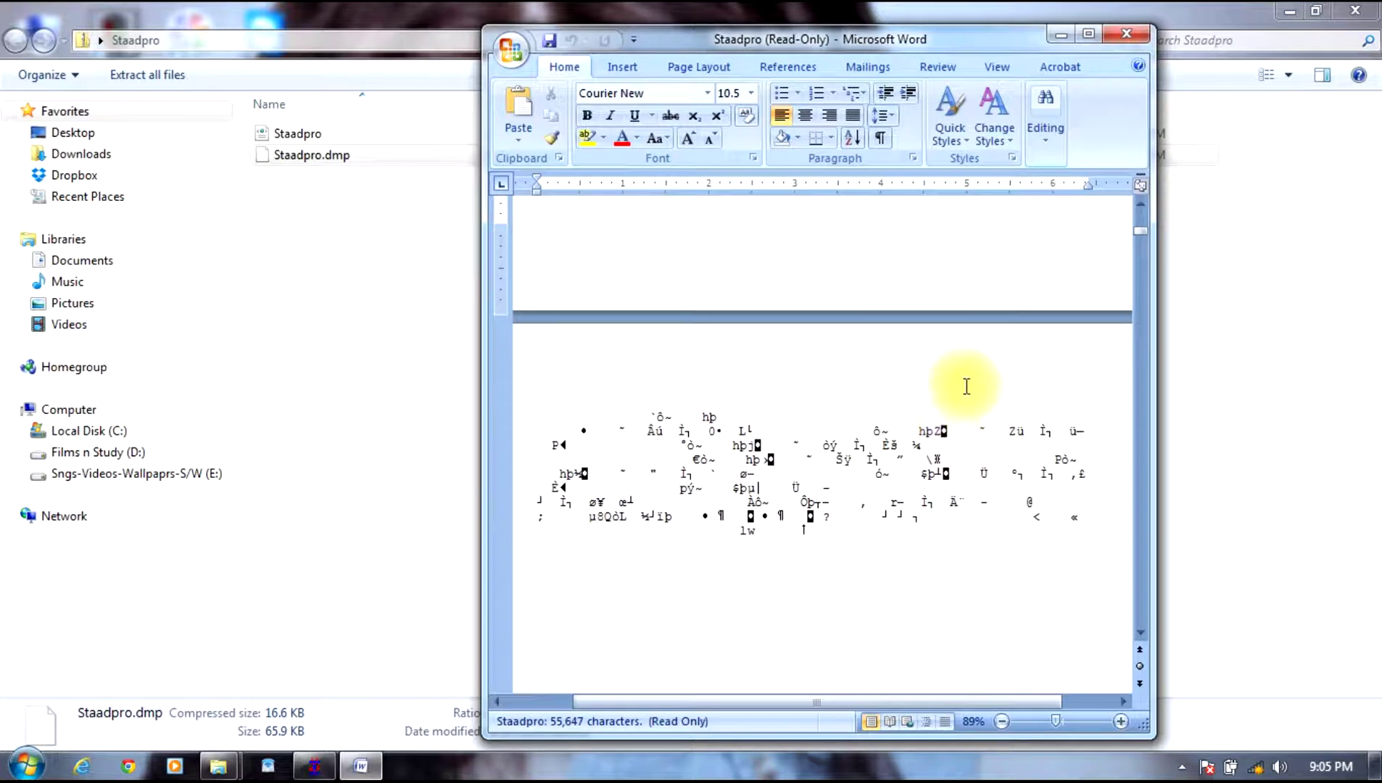
pyautogui.scroll(-10, 966, 386)
pyautogui.click(1126, 34)
pyautogui.click(1354, 10)
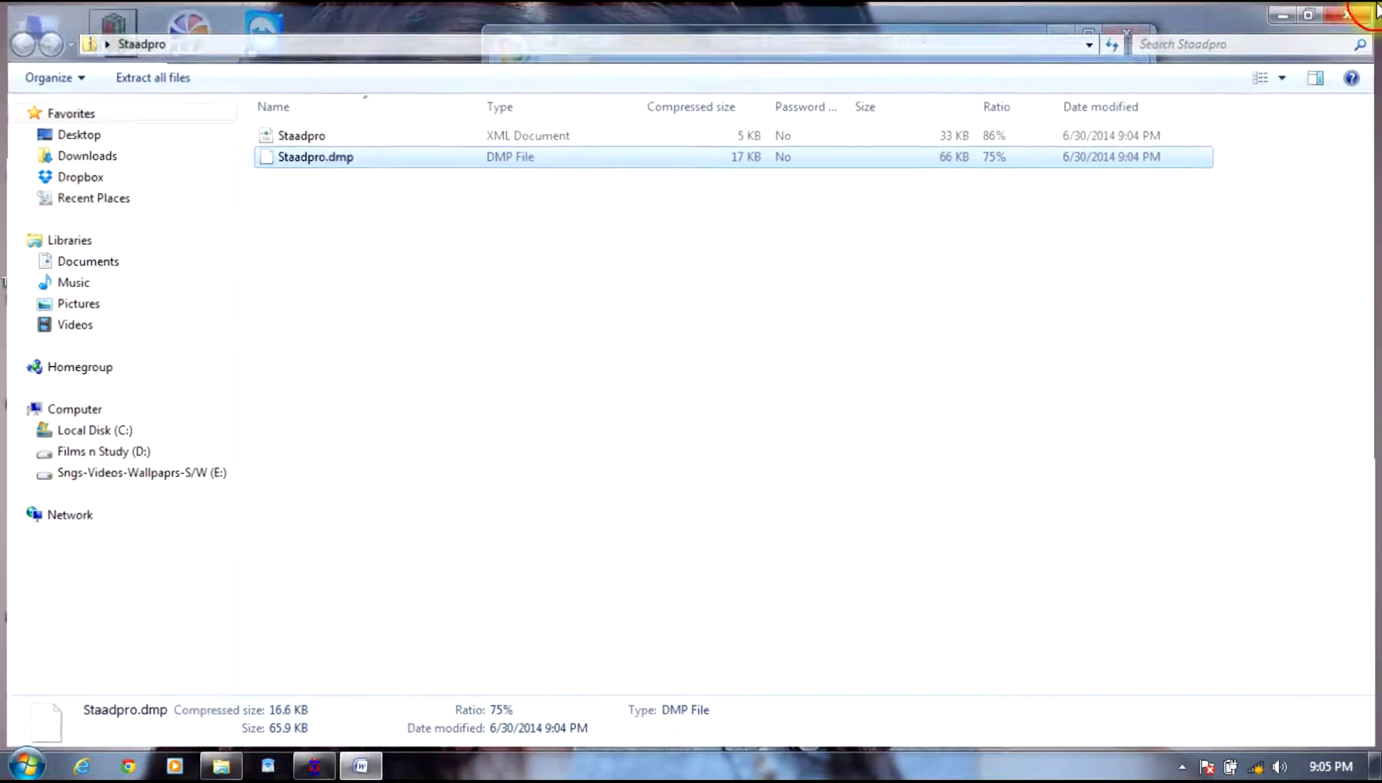
# Step: Close Word, relaunch STAAD.Pro V8i and open the recent steel model
pyautogui.click(1108, 33)
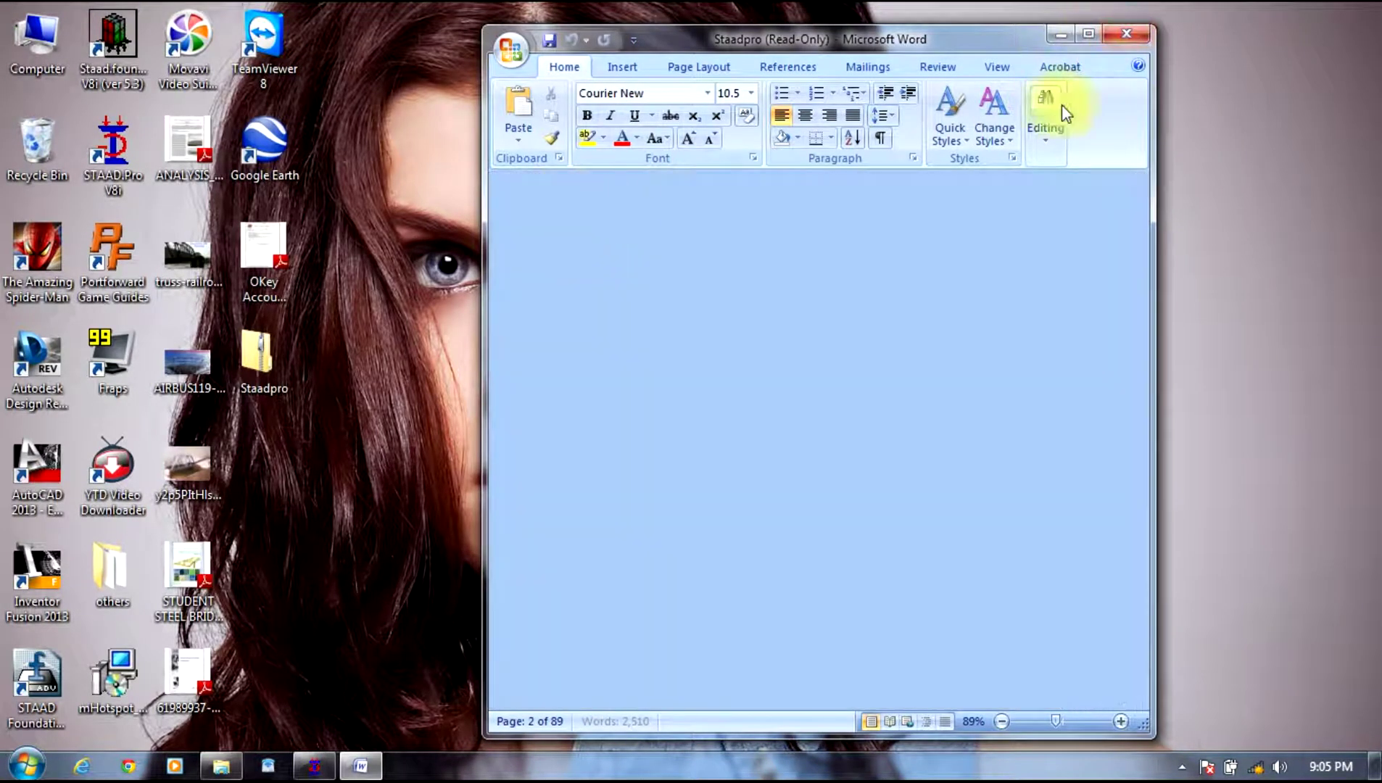
pyautogui.click(1128, 34)
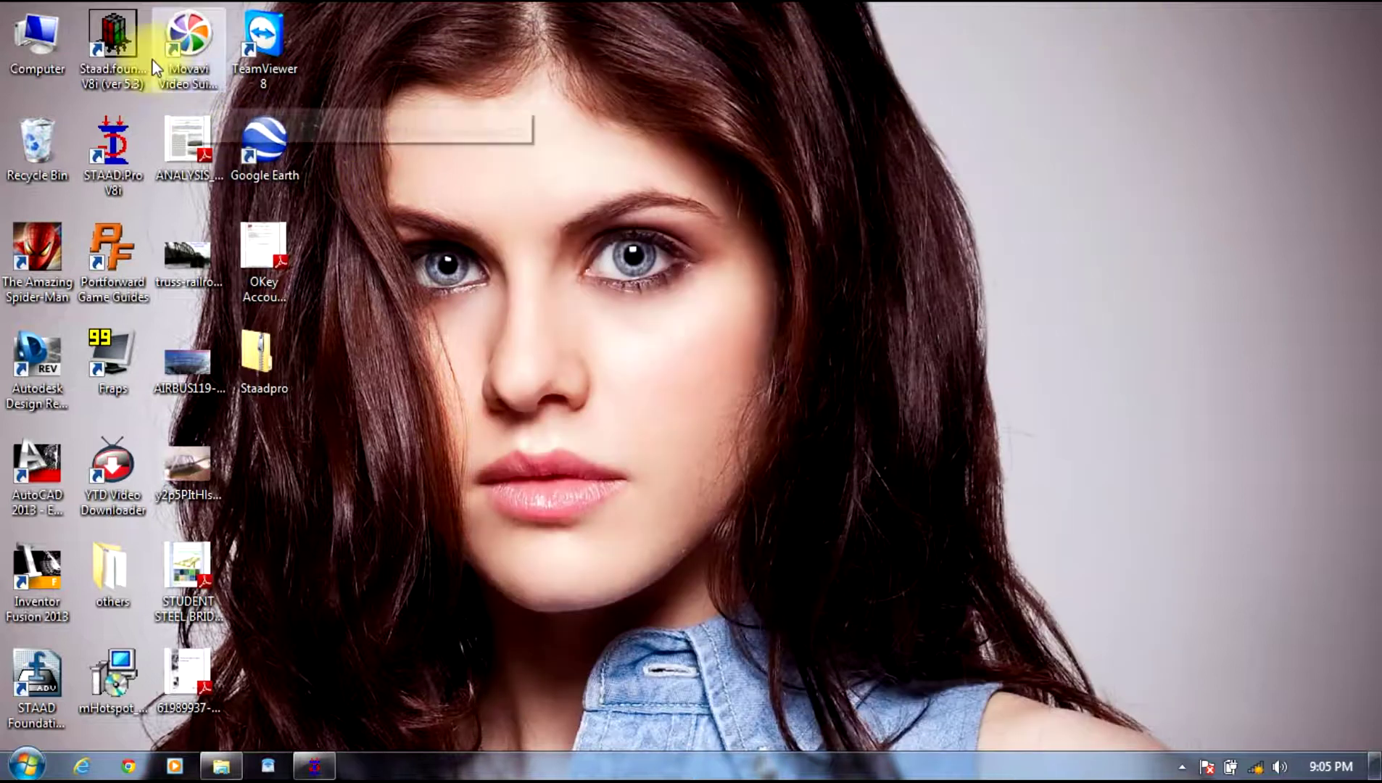
pyautogui.doubleClick(108, 145)
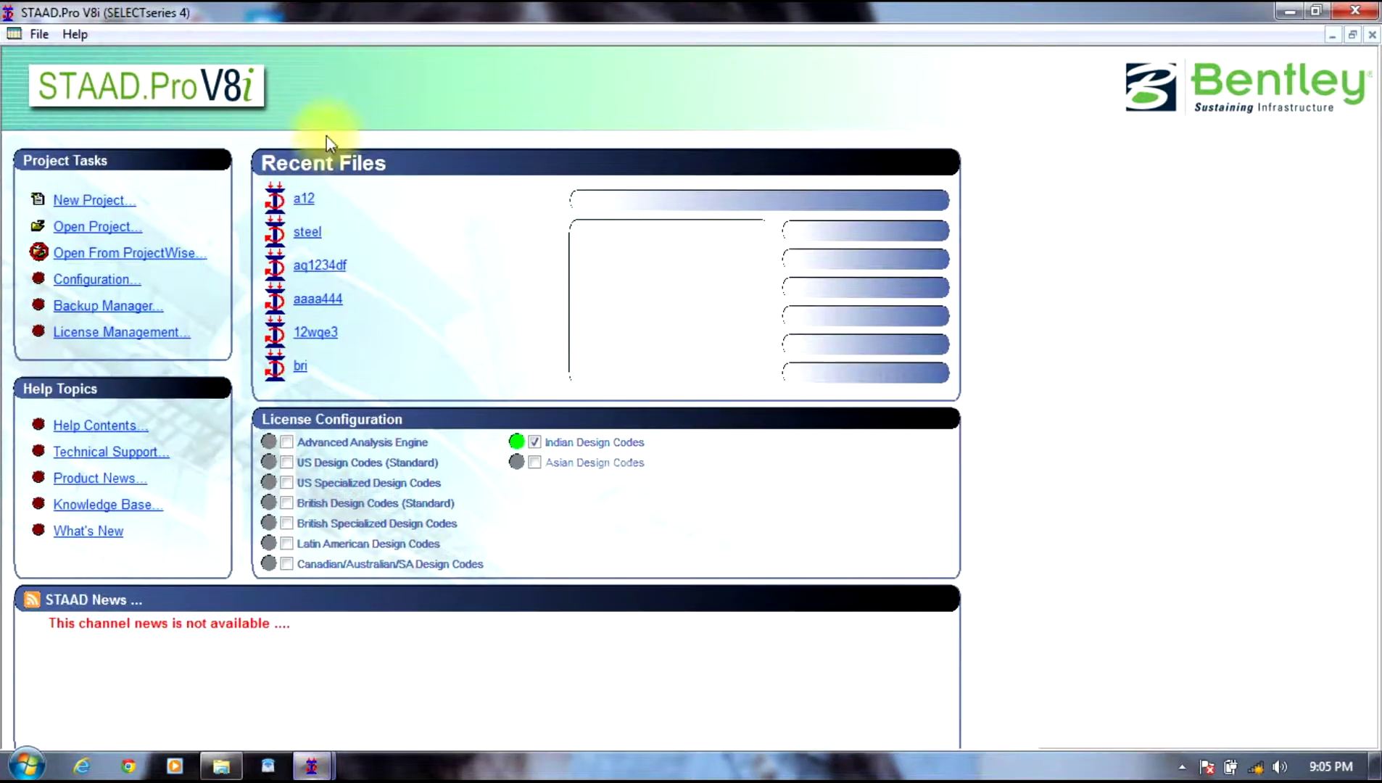
pyautogui.click(304, 232)
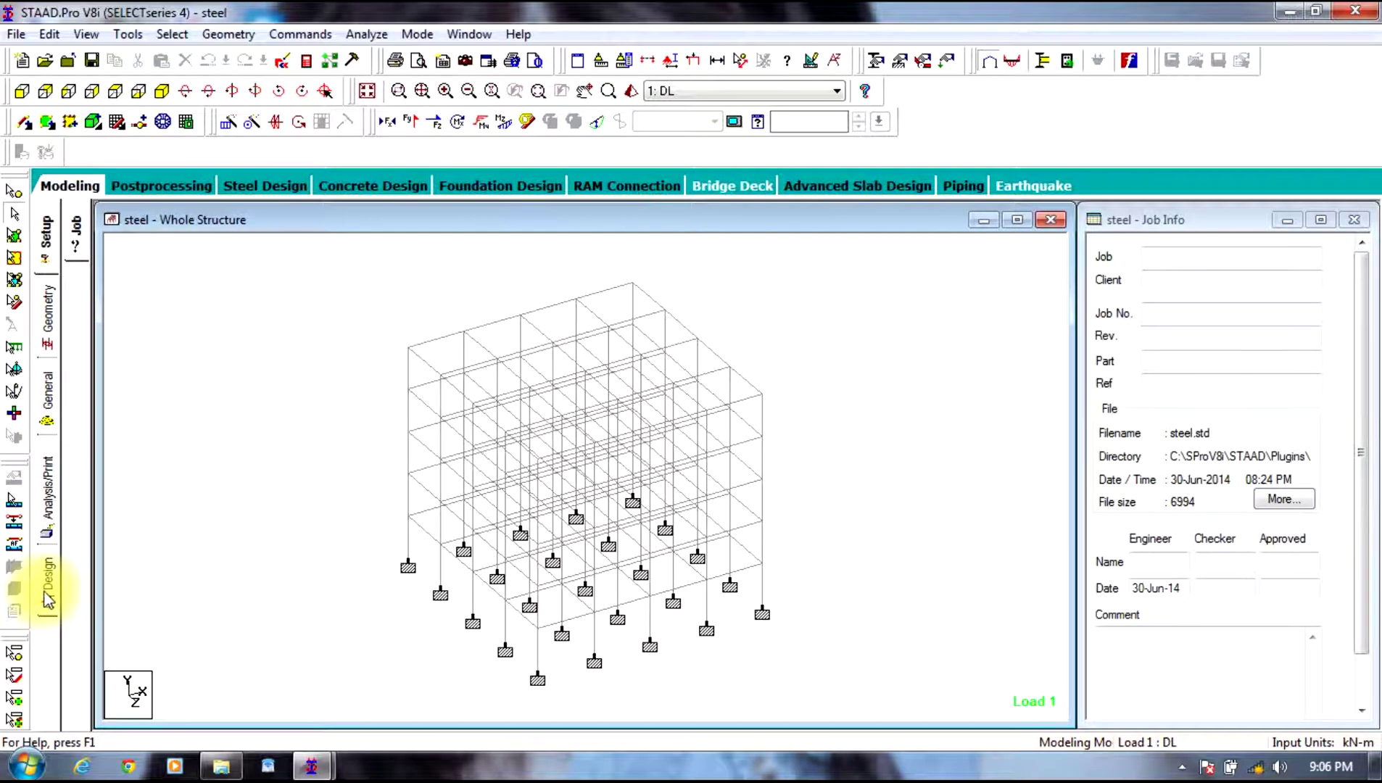
# Step: In Steel Design mode, create Design Envelope 1 from load cases 3, 4, 5 and 6
pyautogui.click(260, 190)
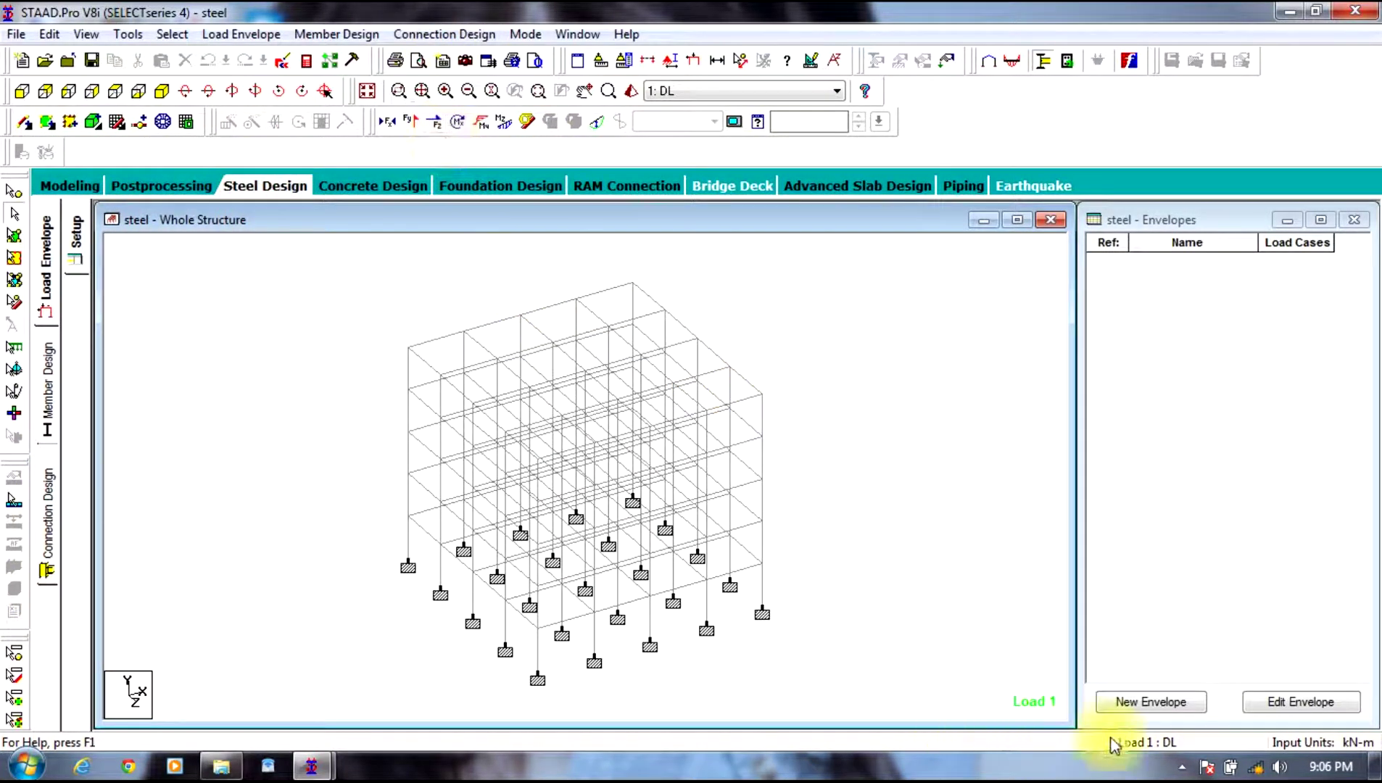
pyautogui.click(1131, 702)
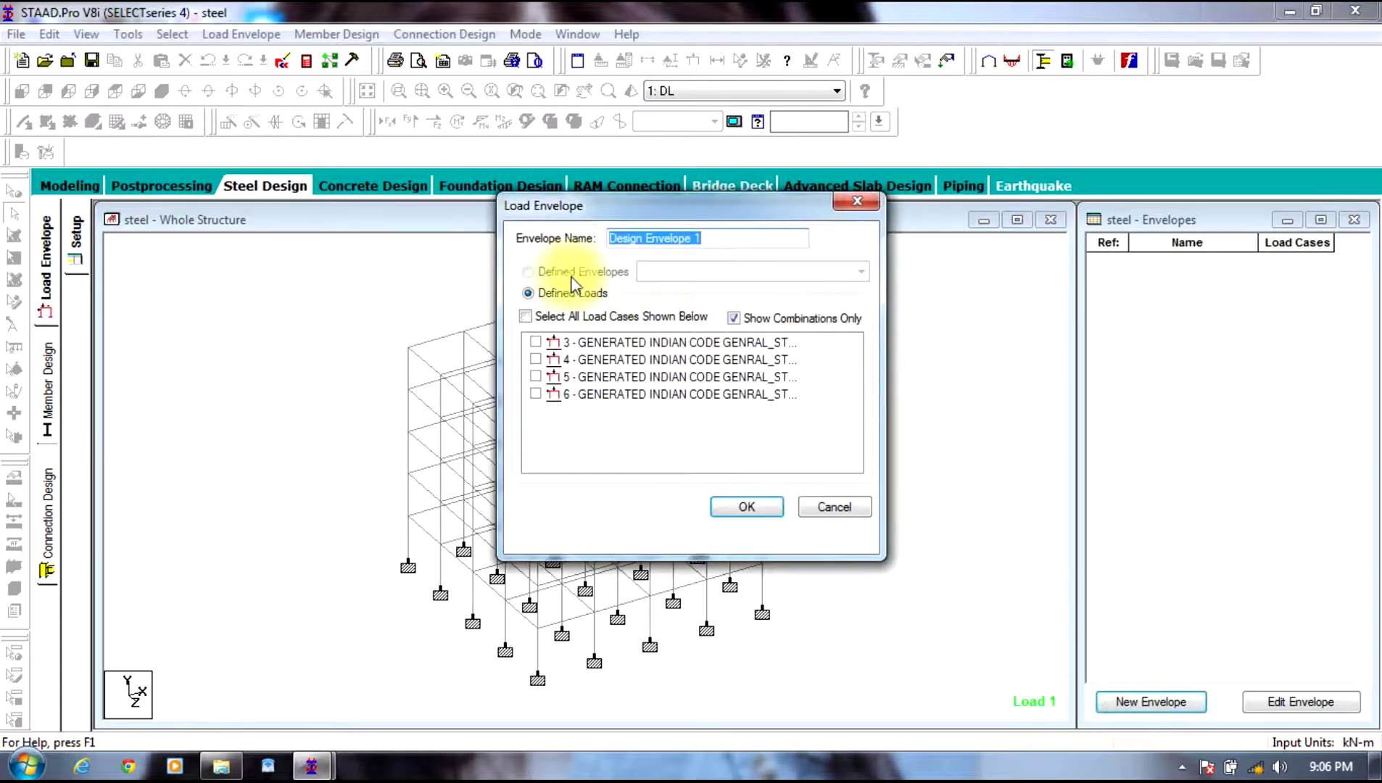
pyautogui.click(522, 317)
pyautogui.click(726, 503)
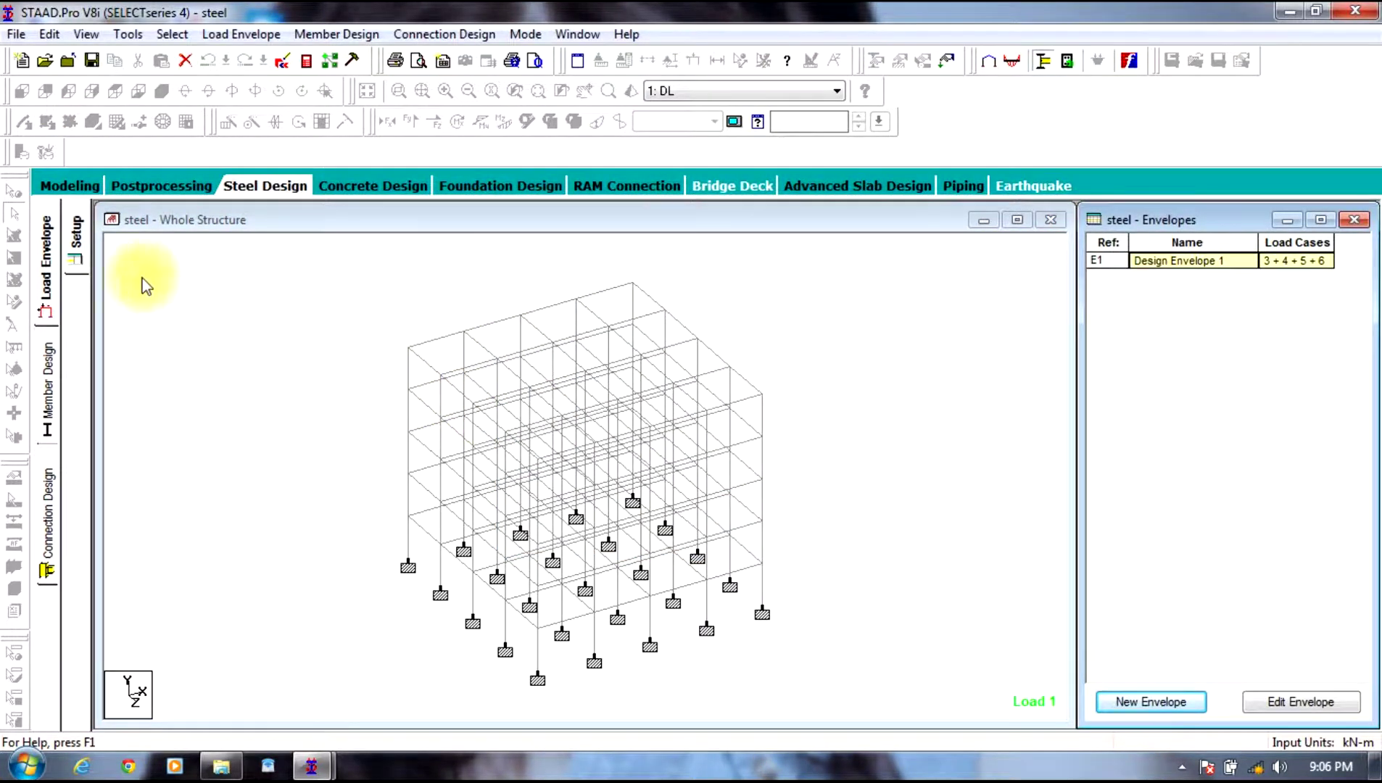
pyautogui.click(45, 392)
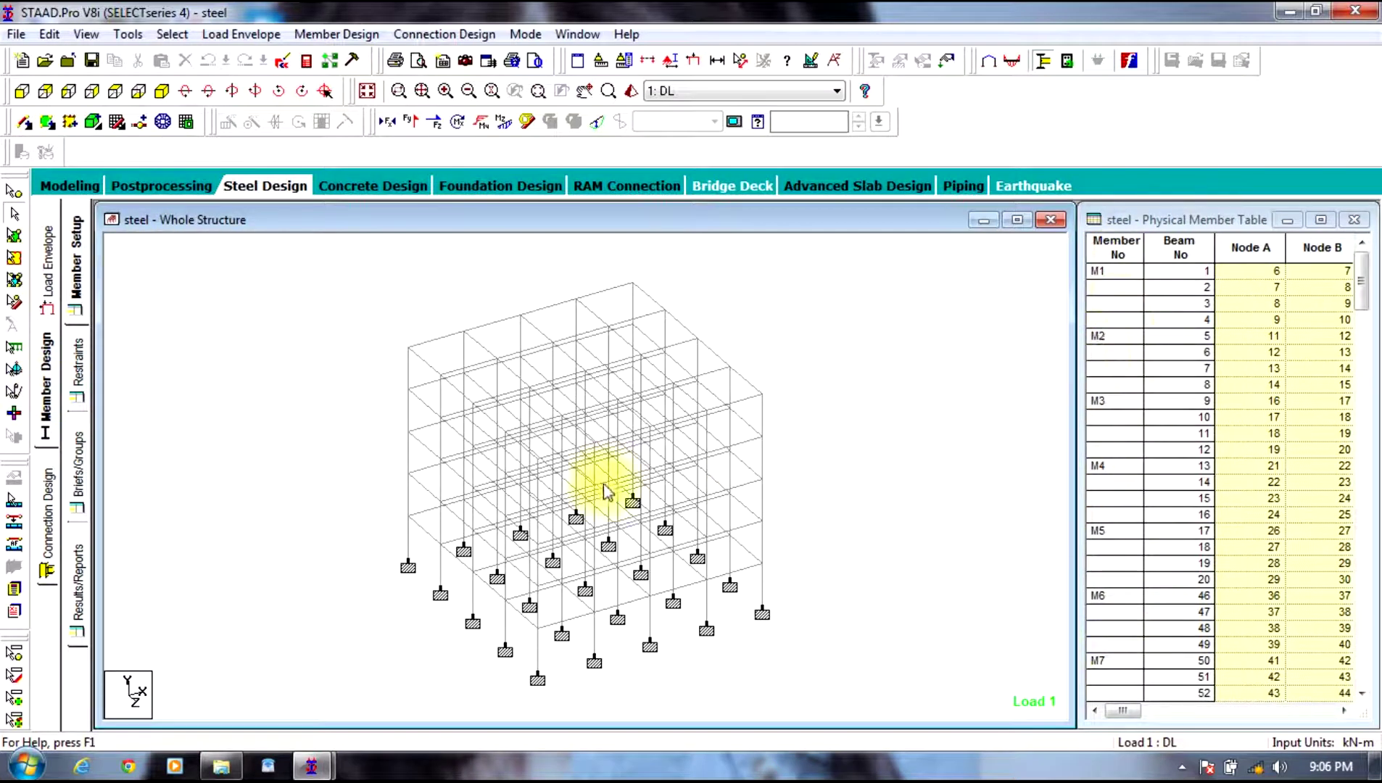
# Step: Create a new design brief with IS800 as the design code
pyautogui.click(79, 464)
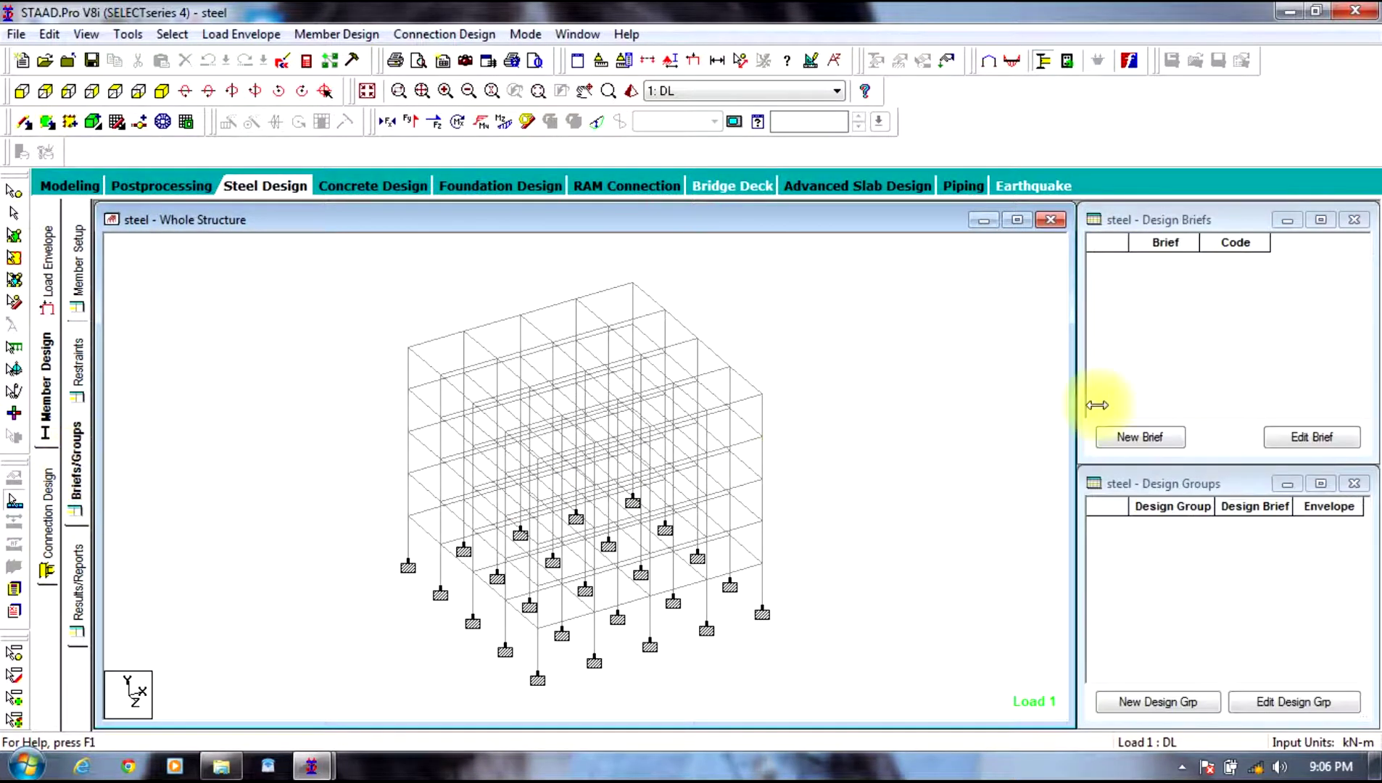
pyautogui.click(1140, 436)
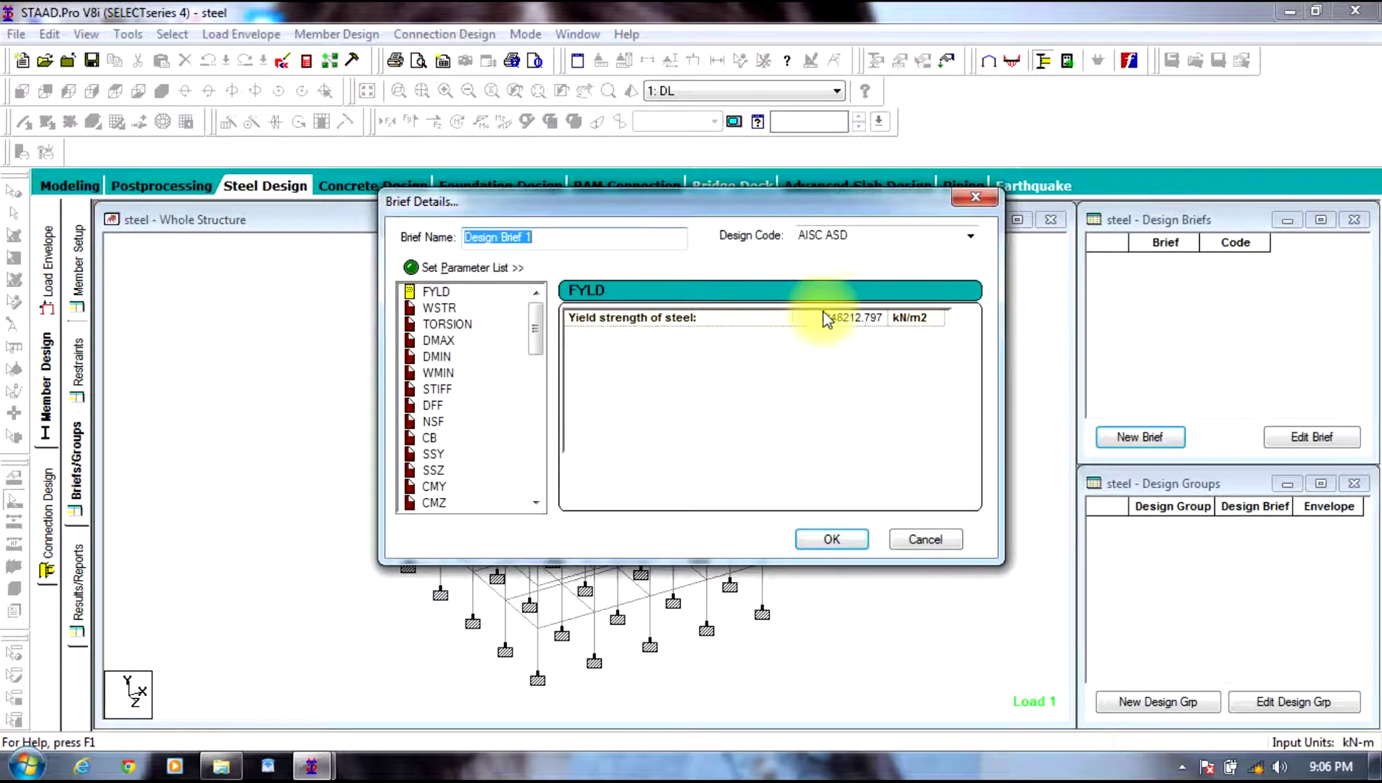
pyautogui.click(969, 236)
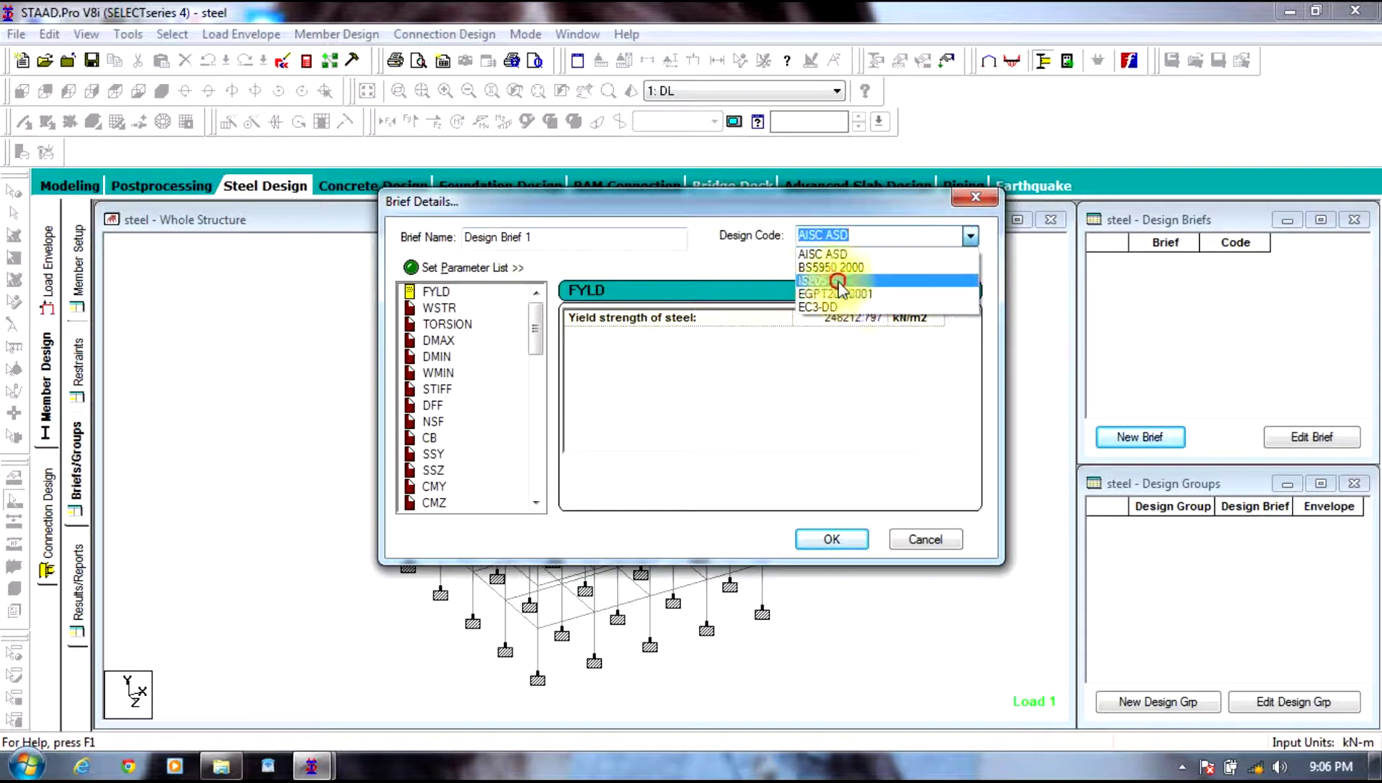
pyautogui.click(839, 282)
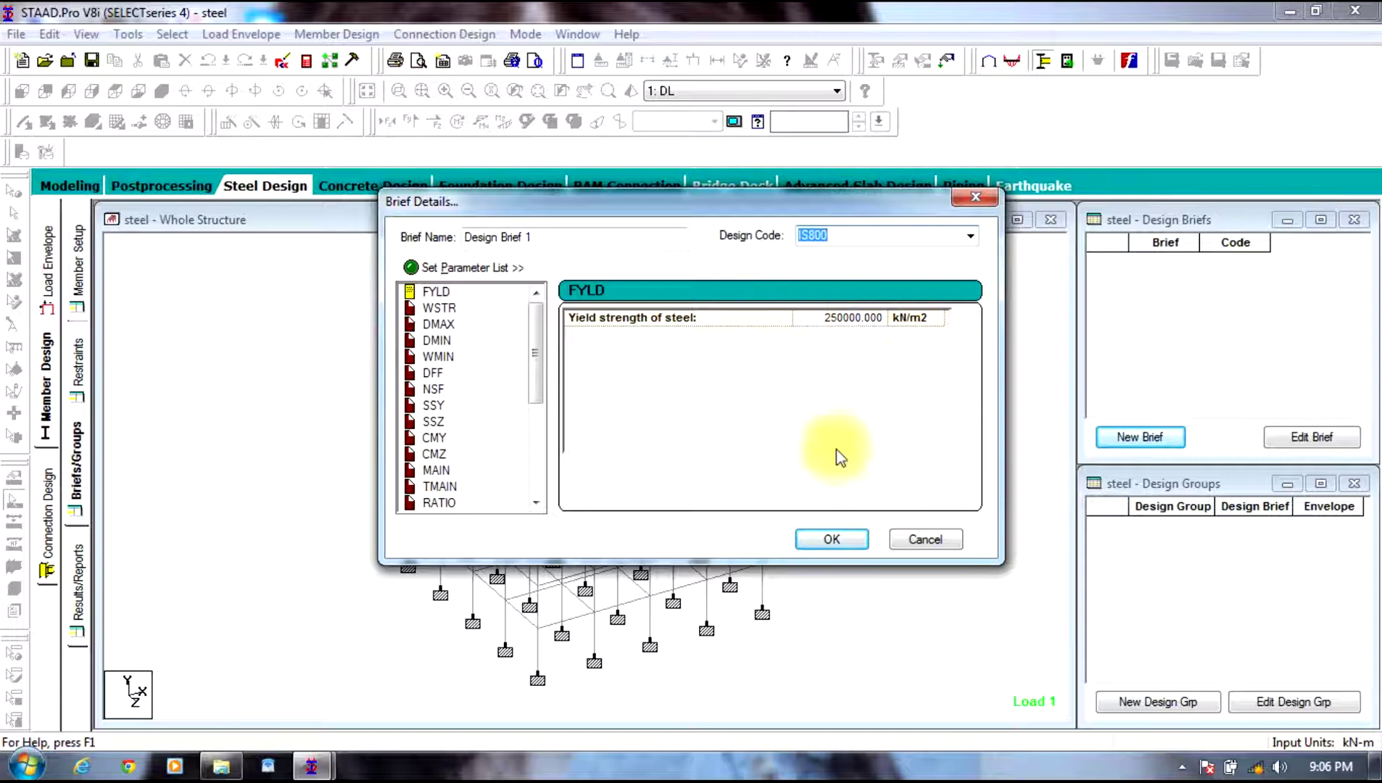
pyautogui.click(832, 540)
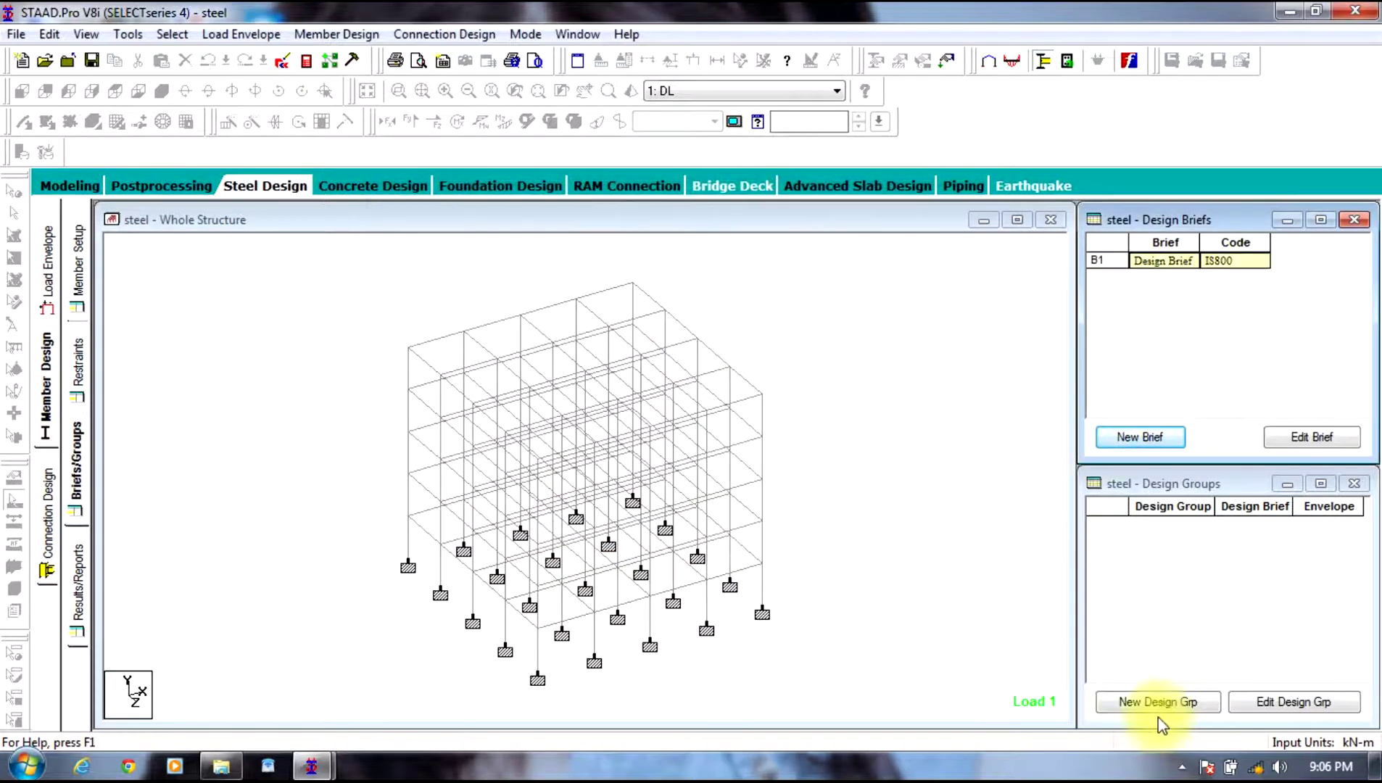
# Step: Add Design Group 1 and move members M1, M2 and M3 into it
pyautogui.click(1158, 703)
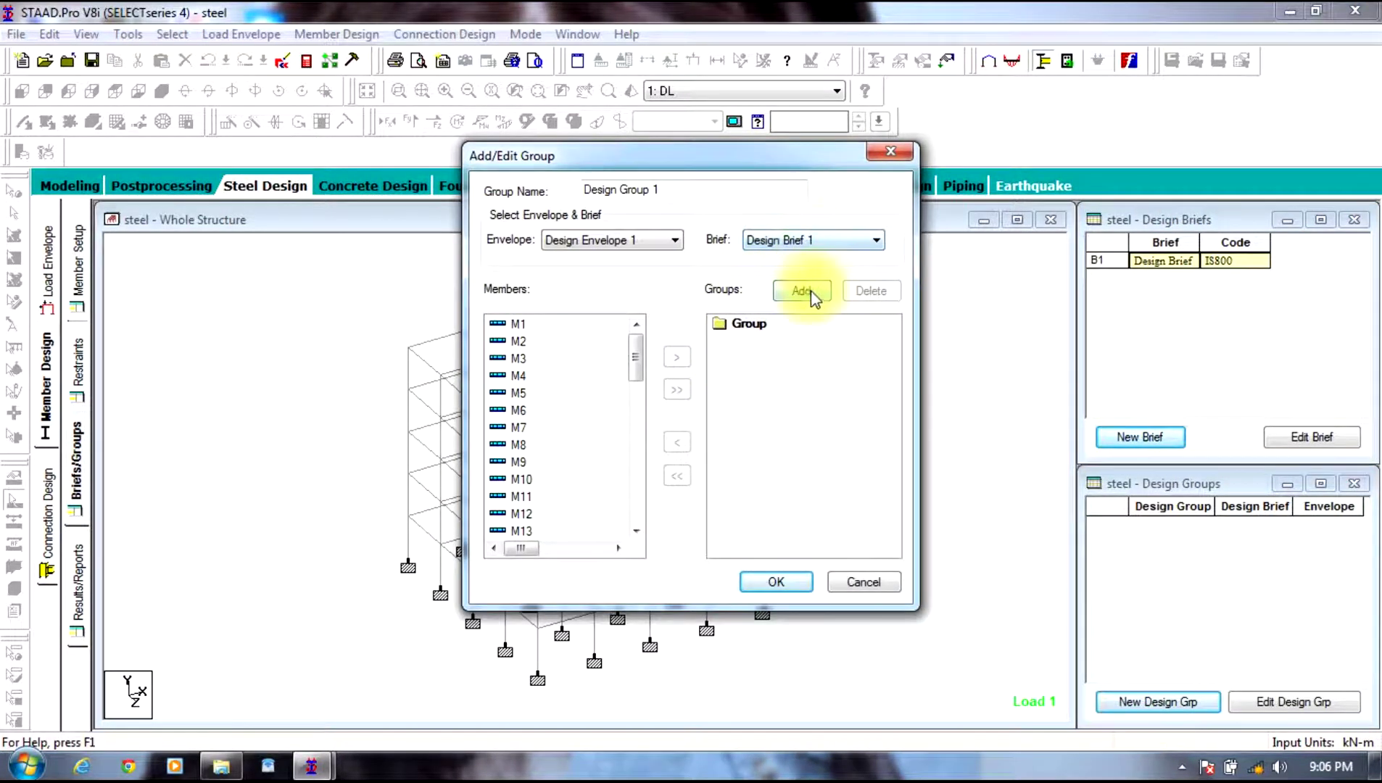
pyautogui.click(802, 291)
pyautogui.click(776, 583)
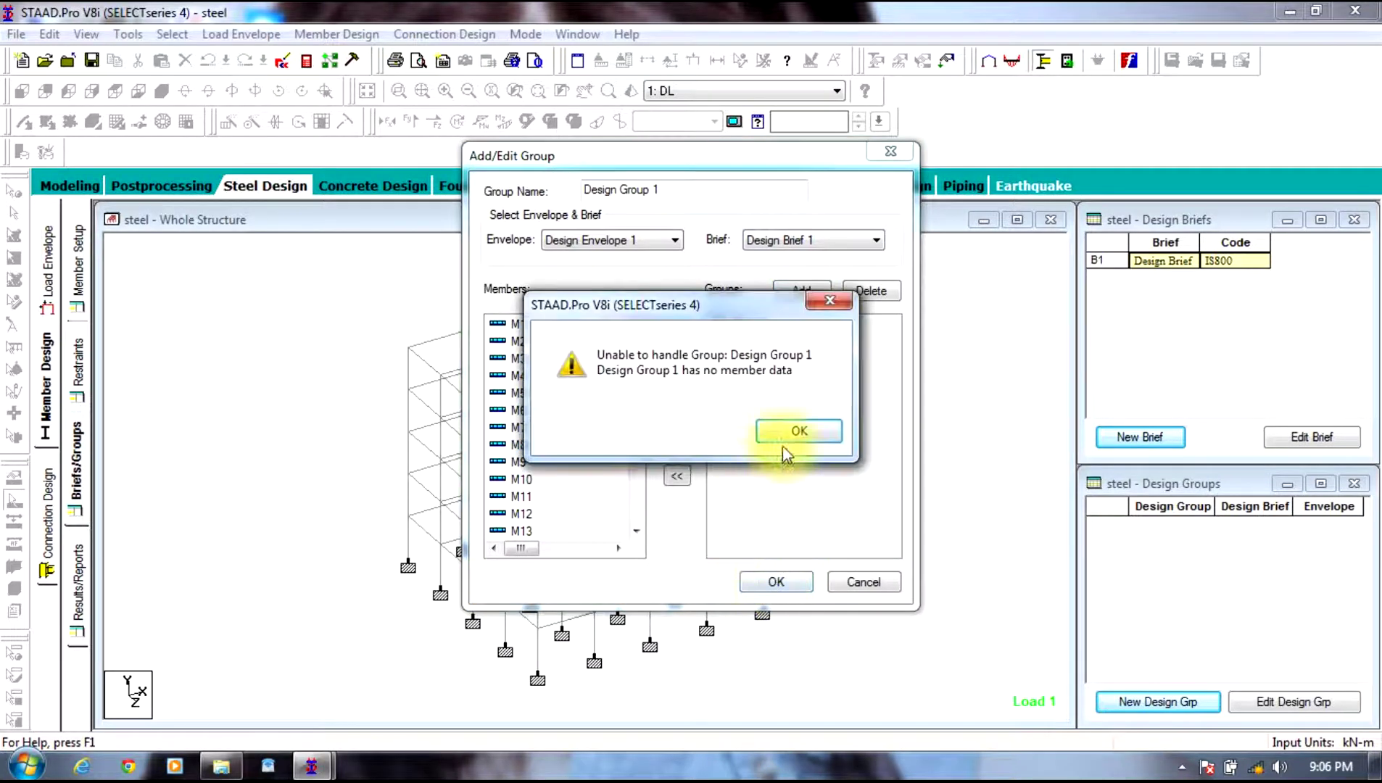
pyautogui.click(784, 435)
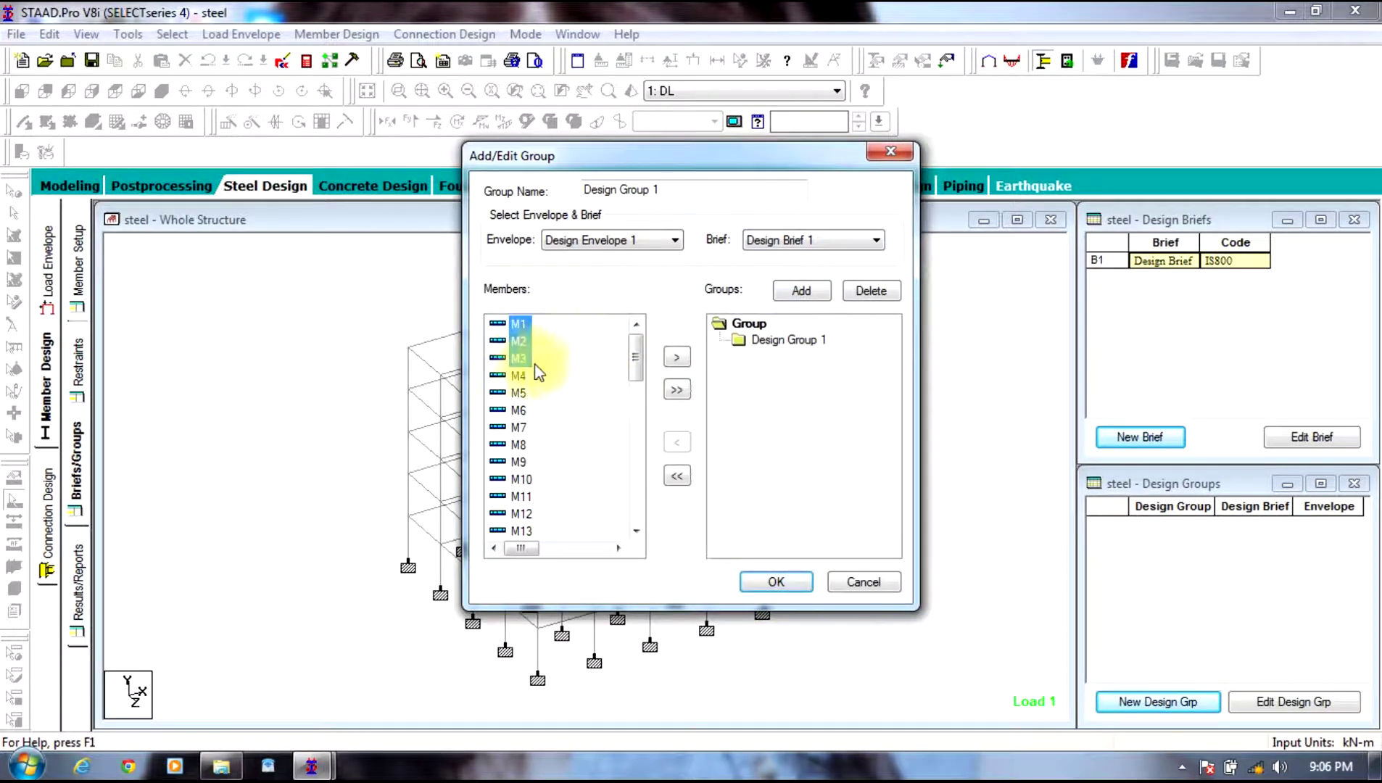
pyautogui.click(676, 359)
pyautogui.click(776, 580)
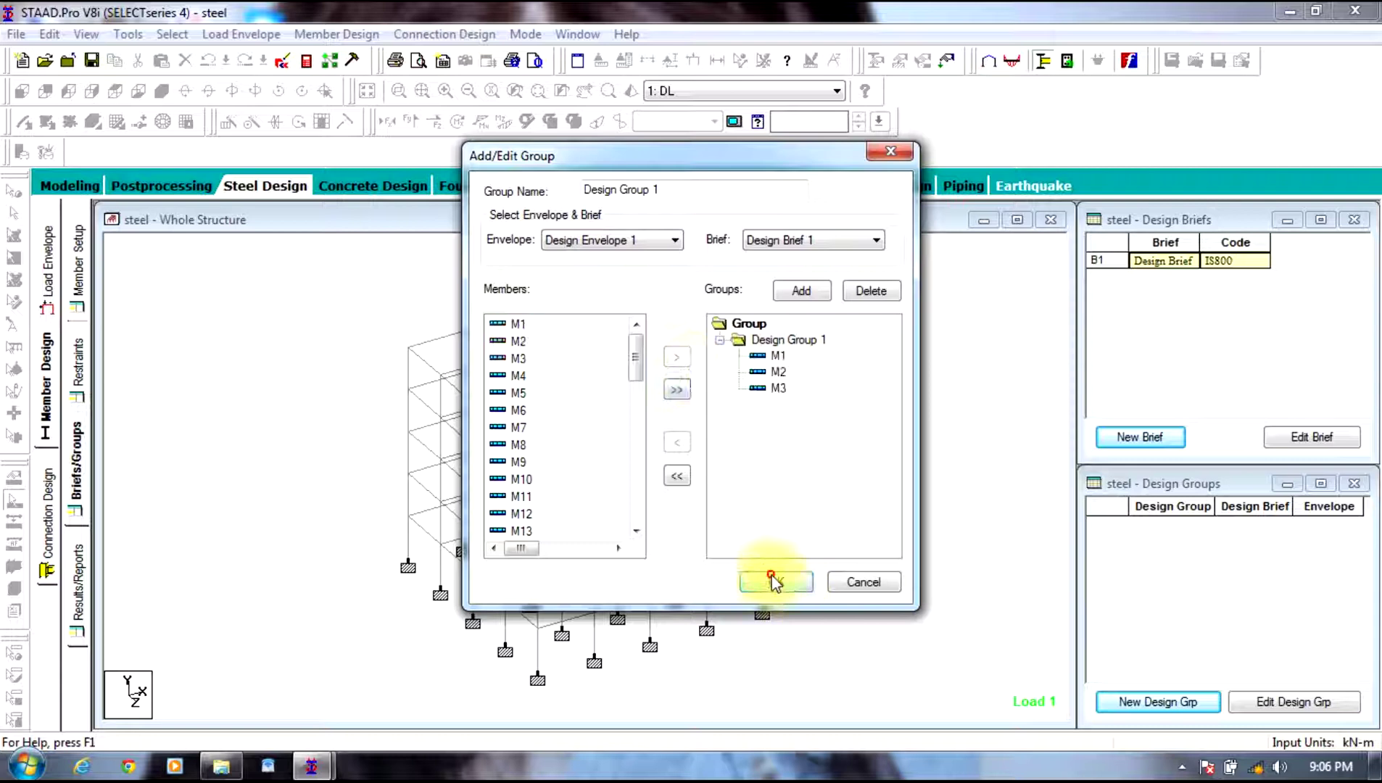
# Step: Run the group design code check and pick member M1 in the results table
pyautogui.click(303, 346)
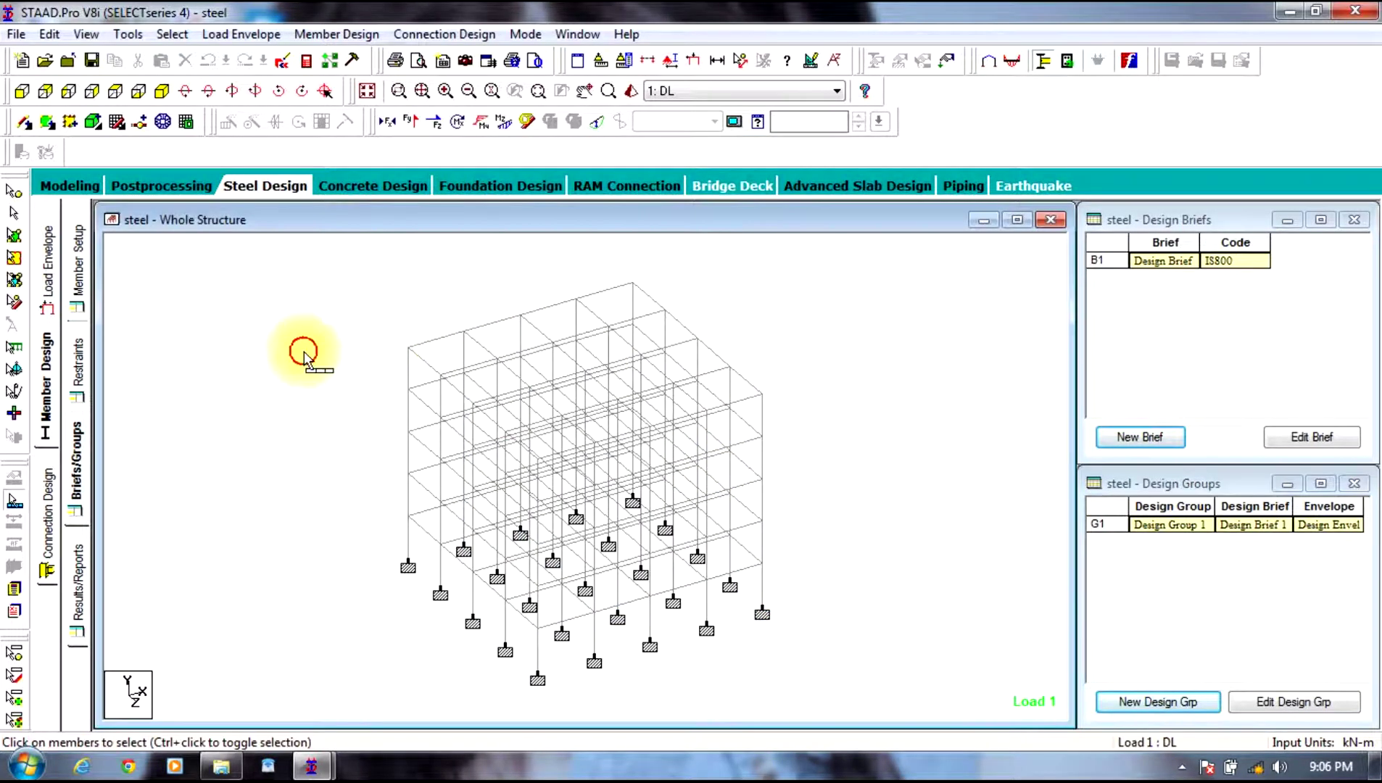
pyautogui.click(79, 580)
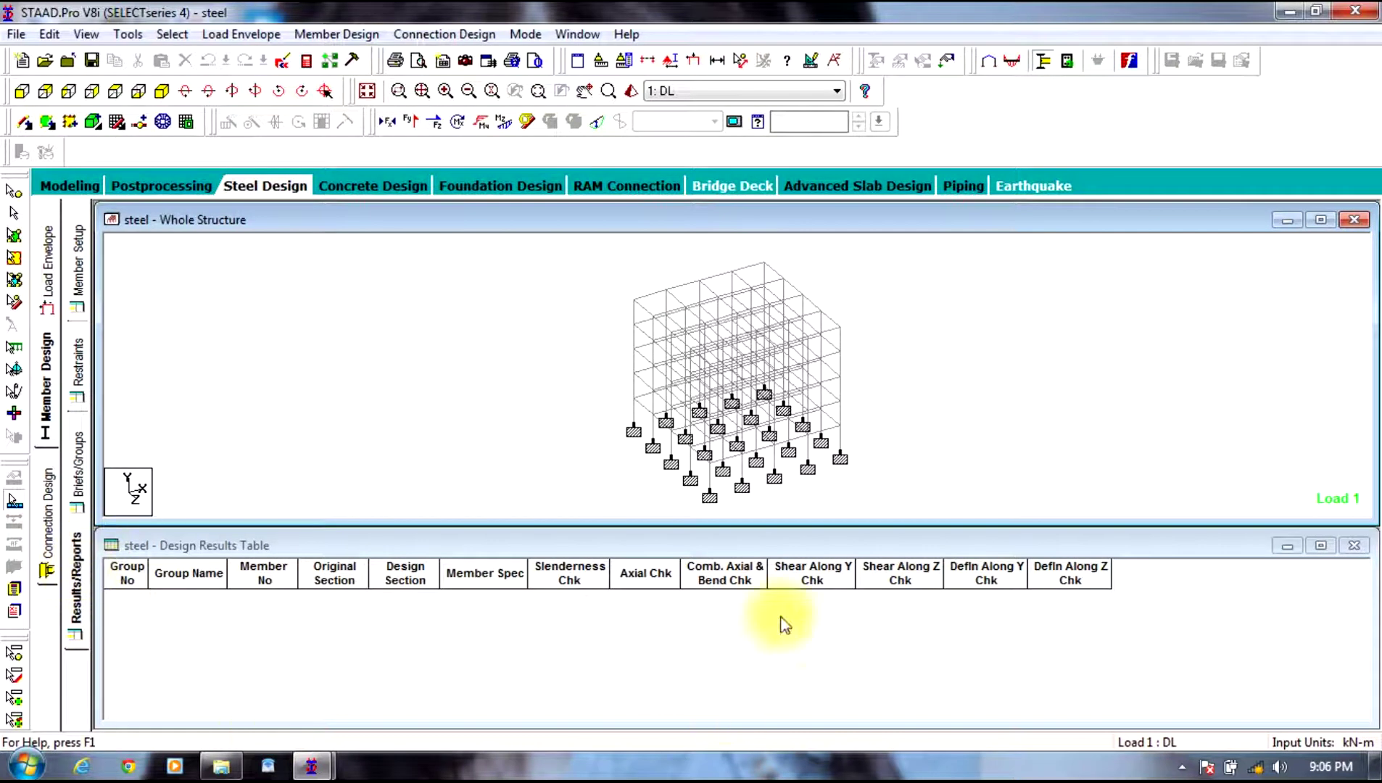
pyautogui.click(346, 35)
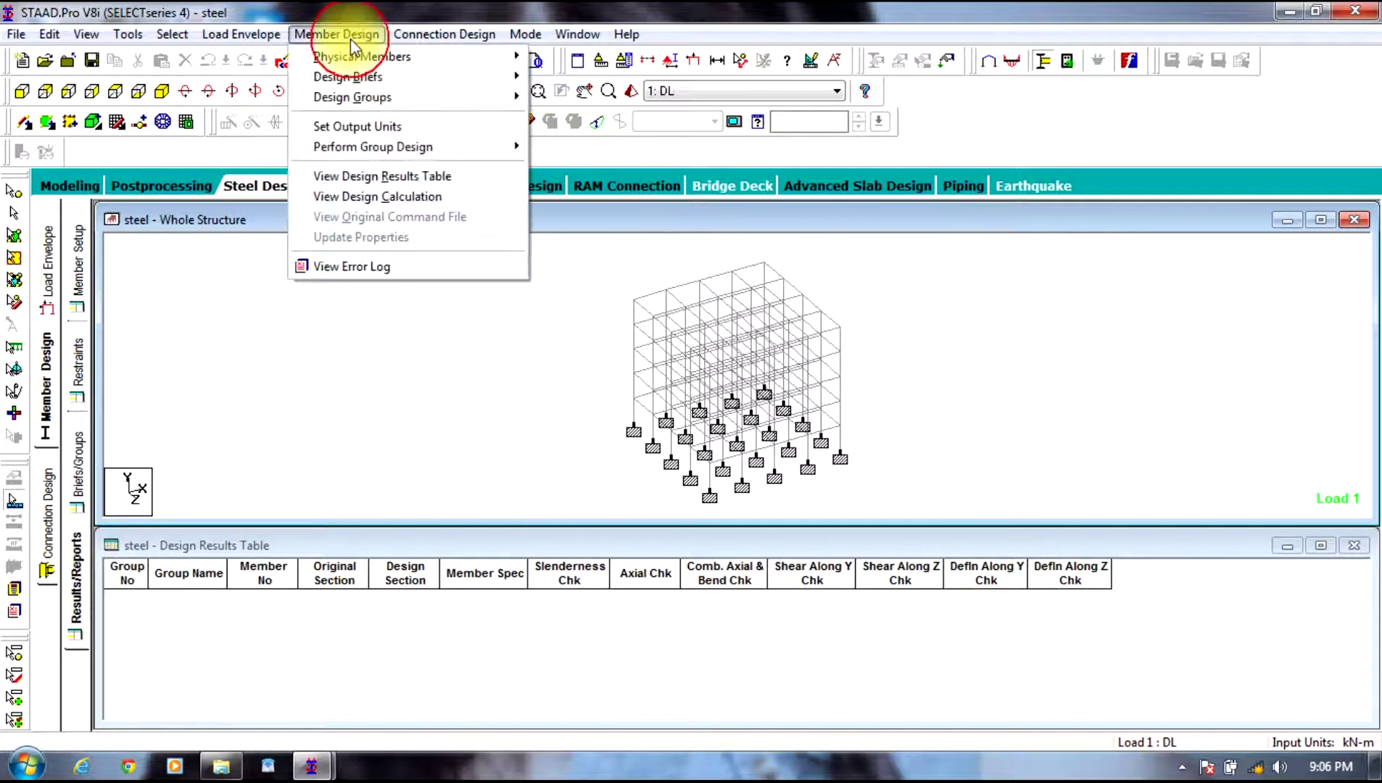
pyautogui.moveTo(422, 149)
pyautogui.click(544, 147)
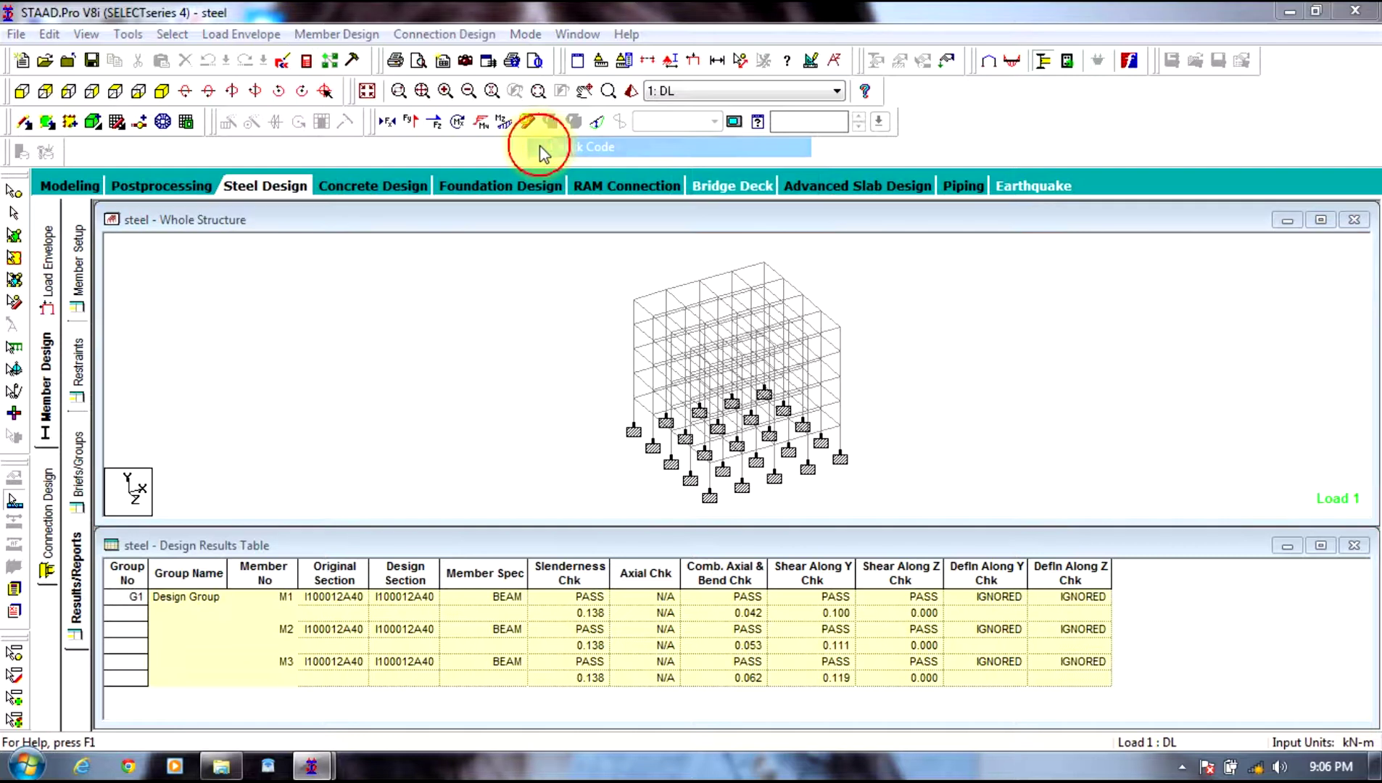
pyautogui.click(795, 435)
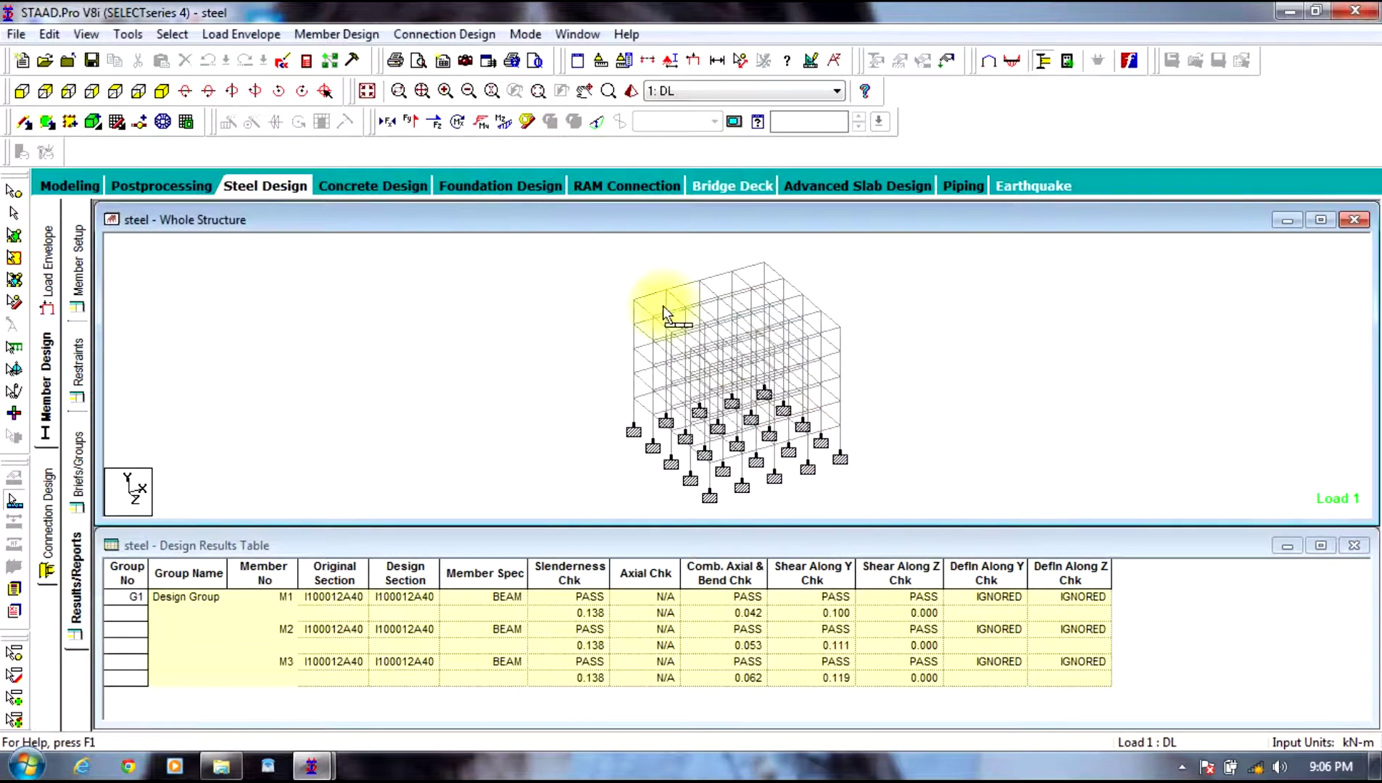
pyautogui.click(287, 602)
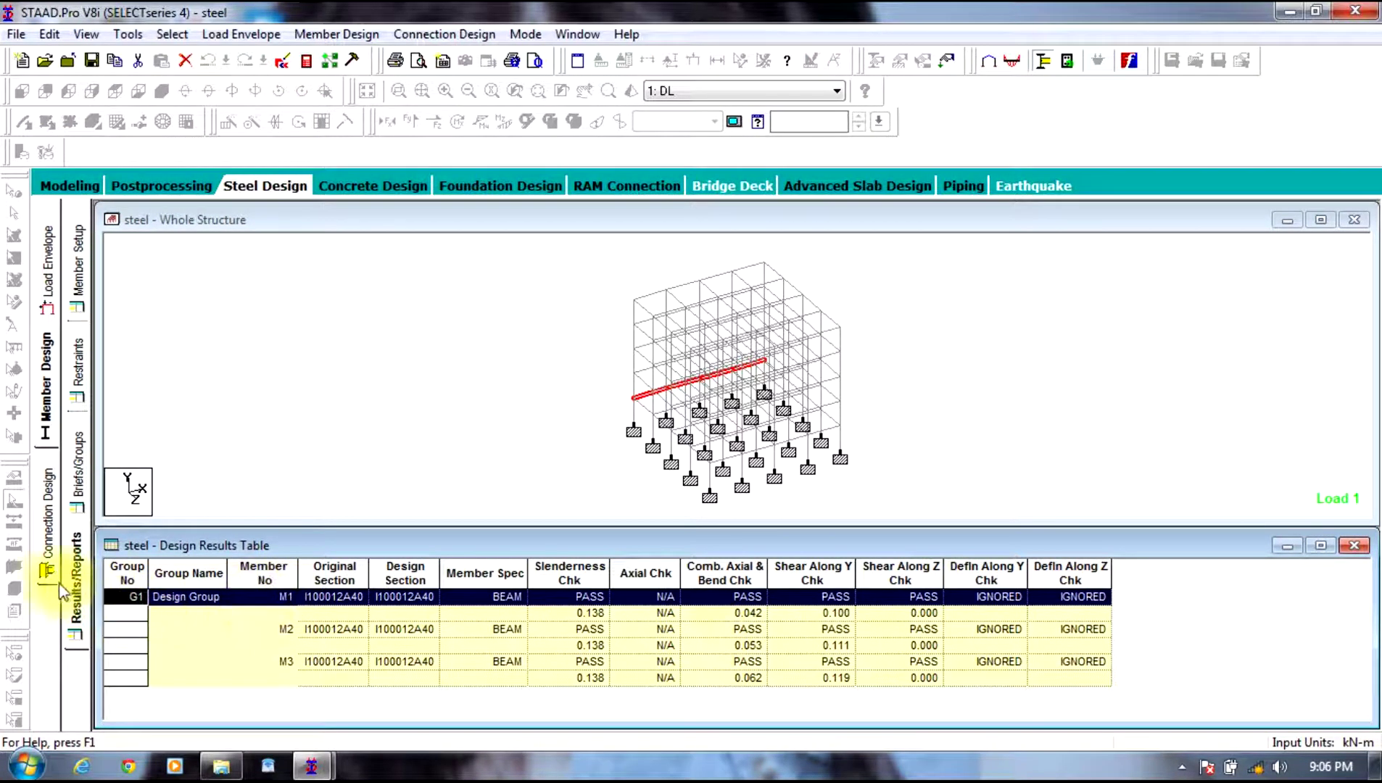
# Step: Review member 1's design calculation, then enlarge the design results table
pyautogui.click(347, 36)
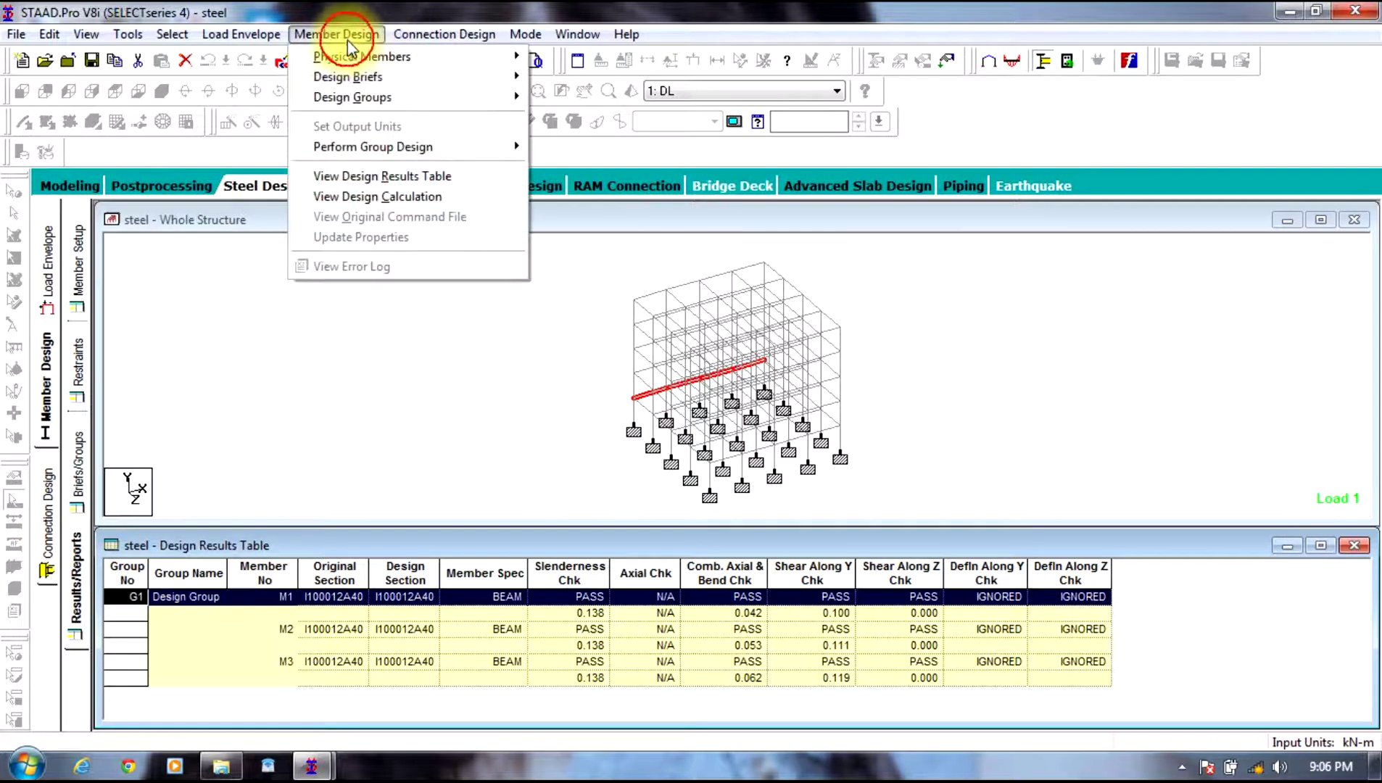
pyautogui.click(409, 195)
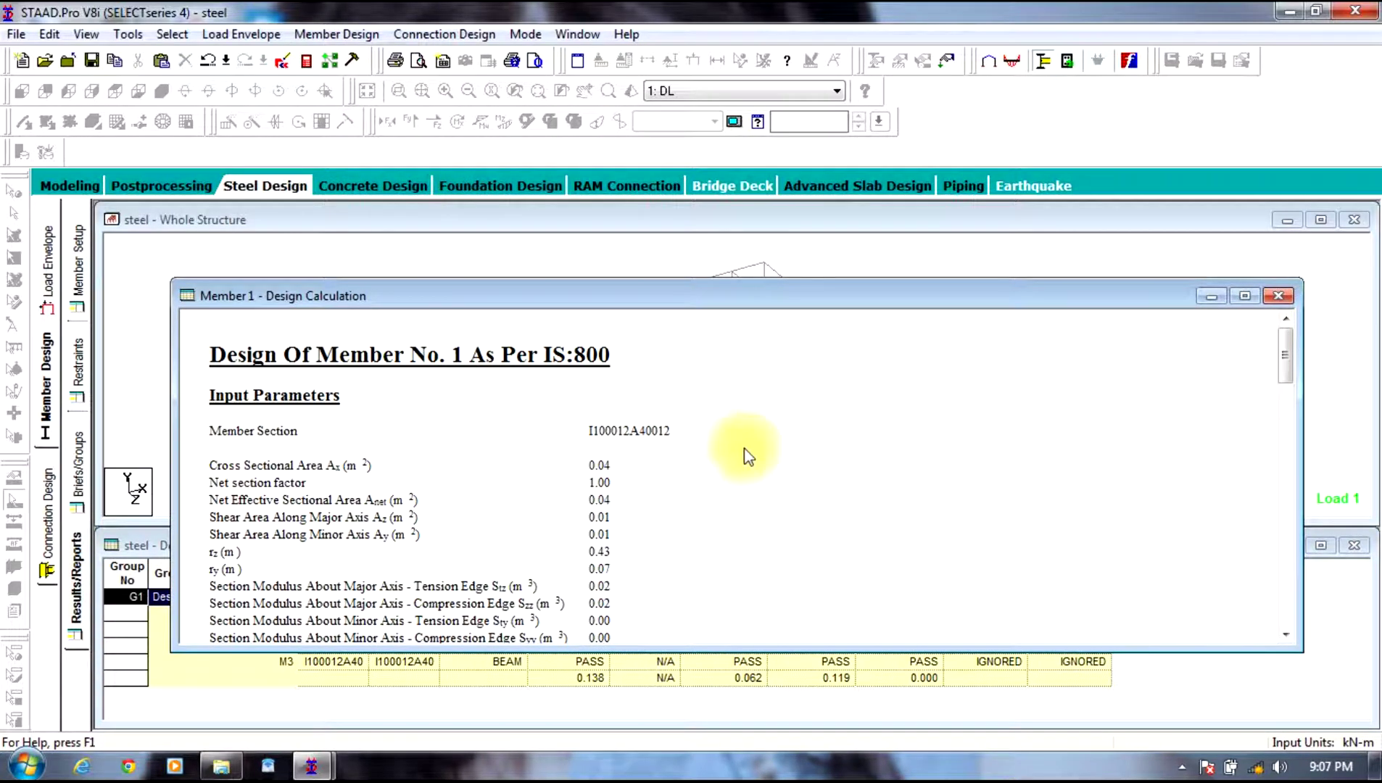
pyautogui.moveTo(1281, 340); pyautogui.dragTo(1255, 591)
pyautogui.click(1277, 295)
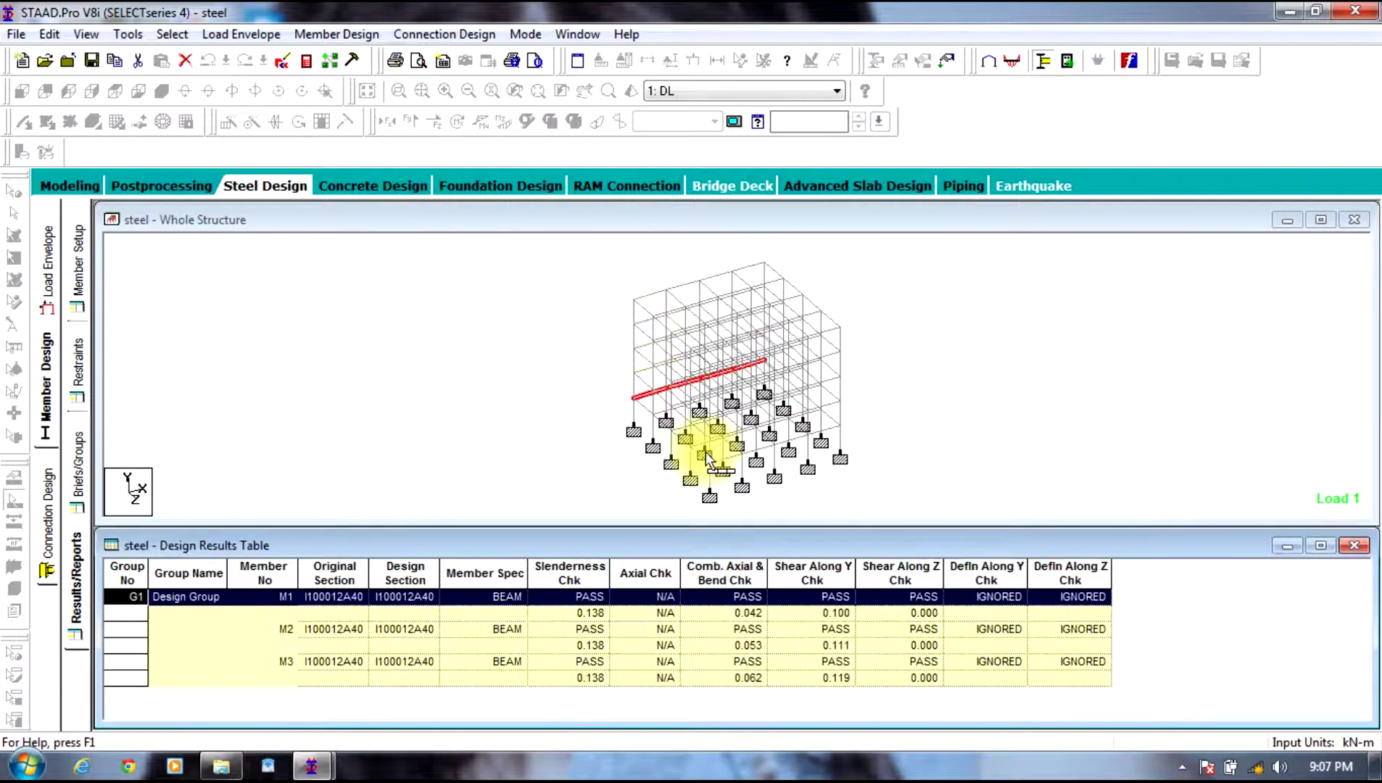
pyautogui.click(1008, 287)
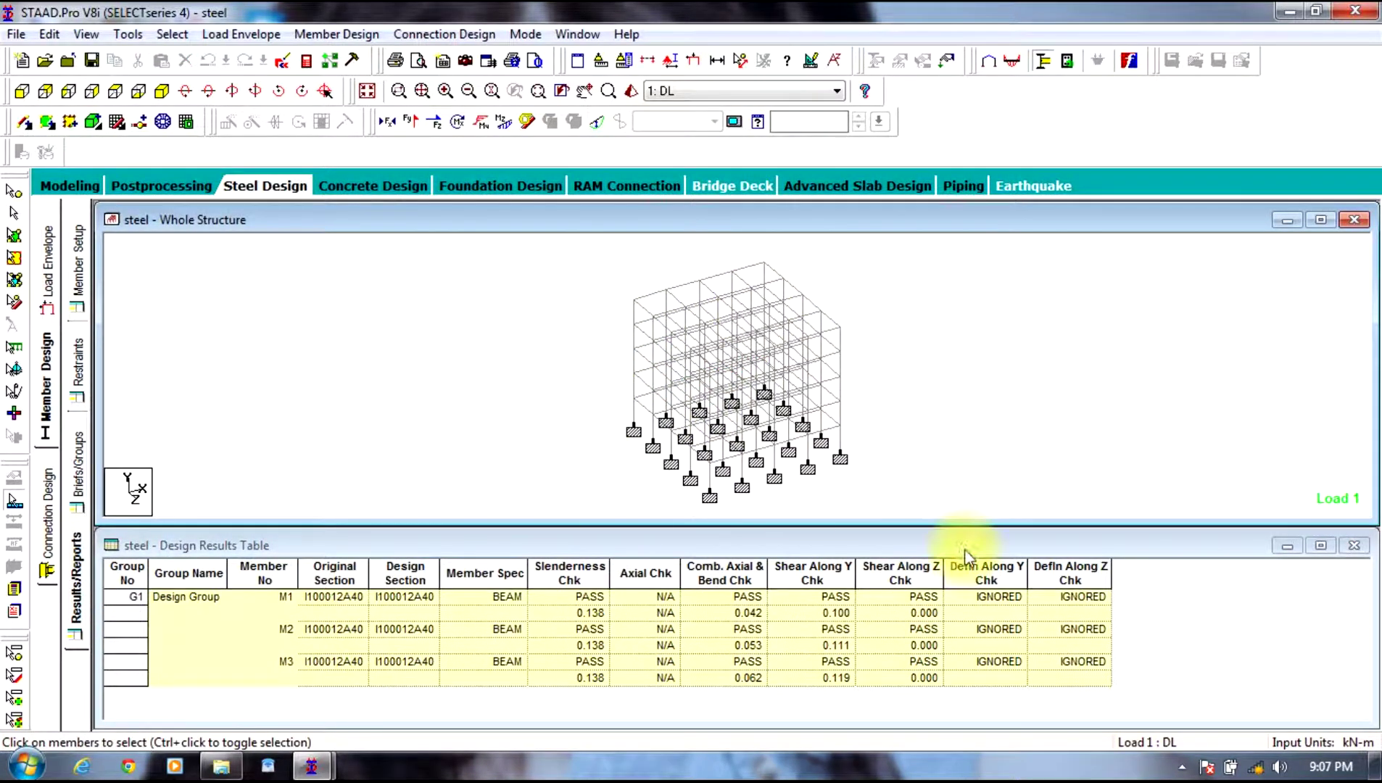
pyautogui.click(1321, 545)
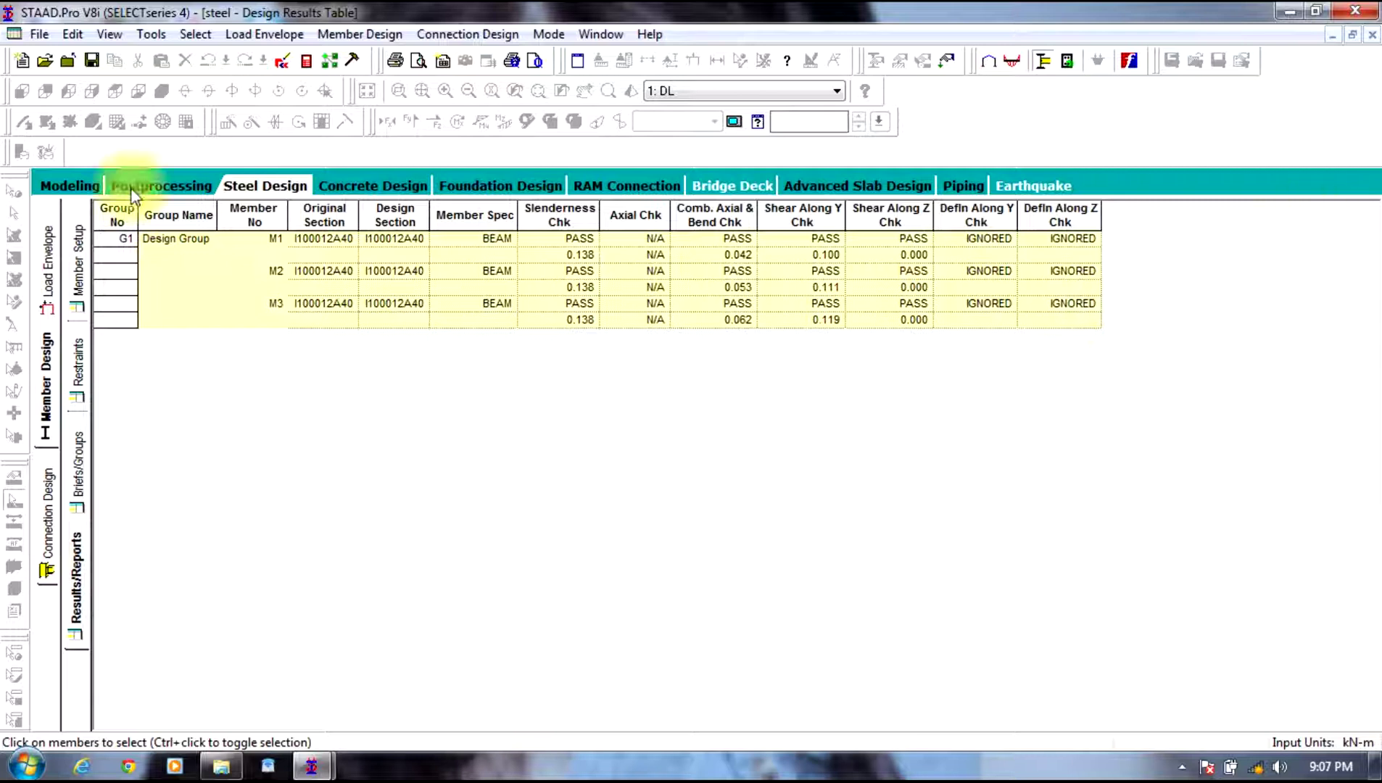
# Step: Add CHECK CODE and TAKE OFF commands to the steel design command list
pyautogui.click(58, 188)
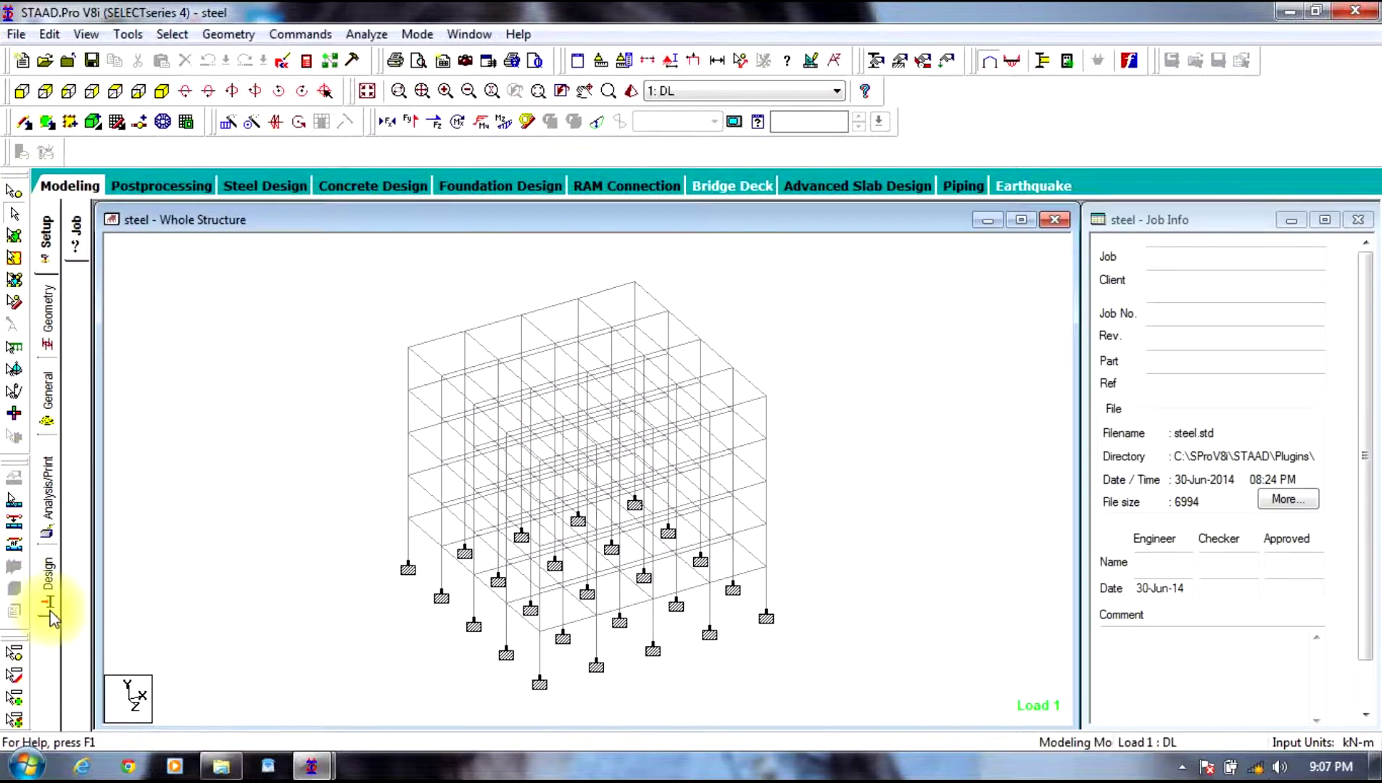
pyautogui.click(45, 580)
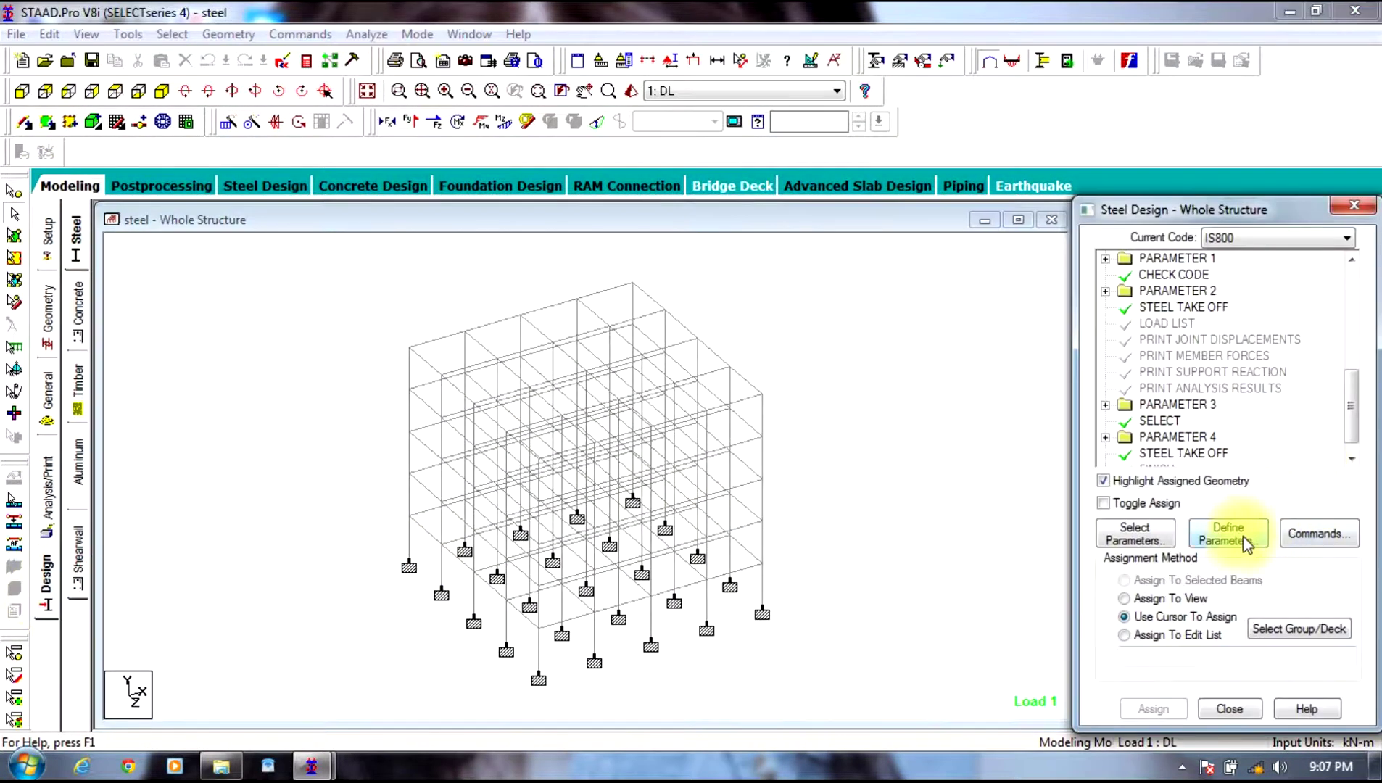
pyautogui.click(1314, 536)
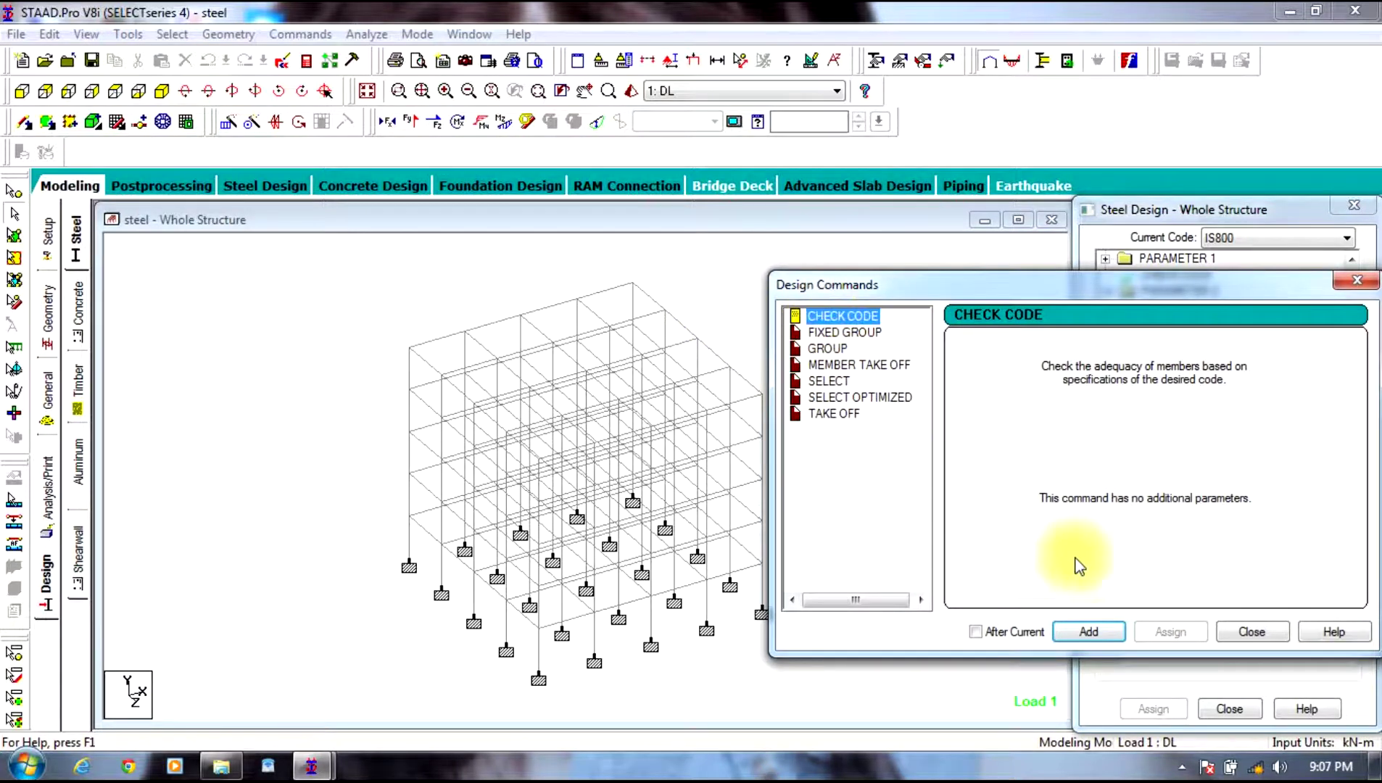
pyautogui.click(1088, 631)
pyautogui.click(834, 413)
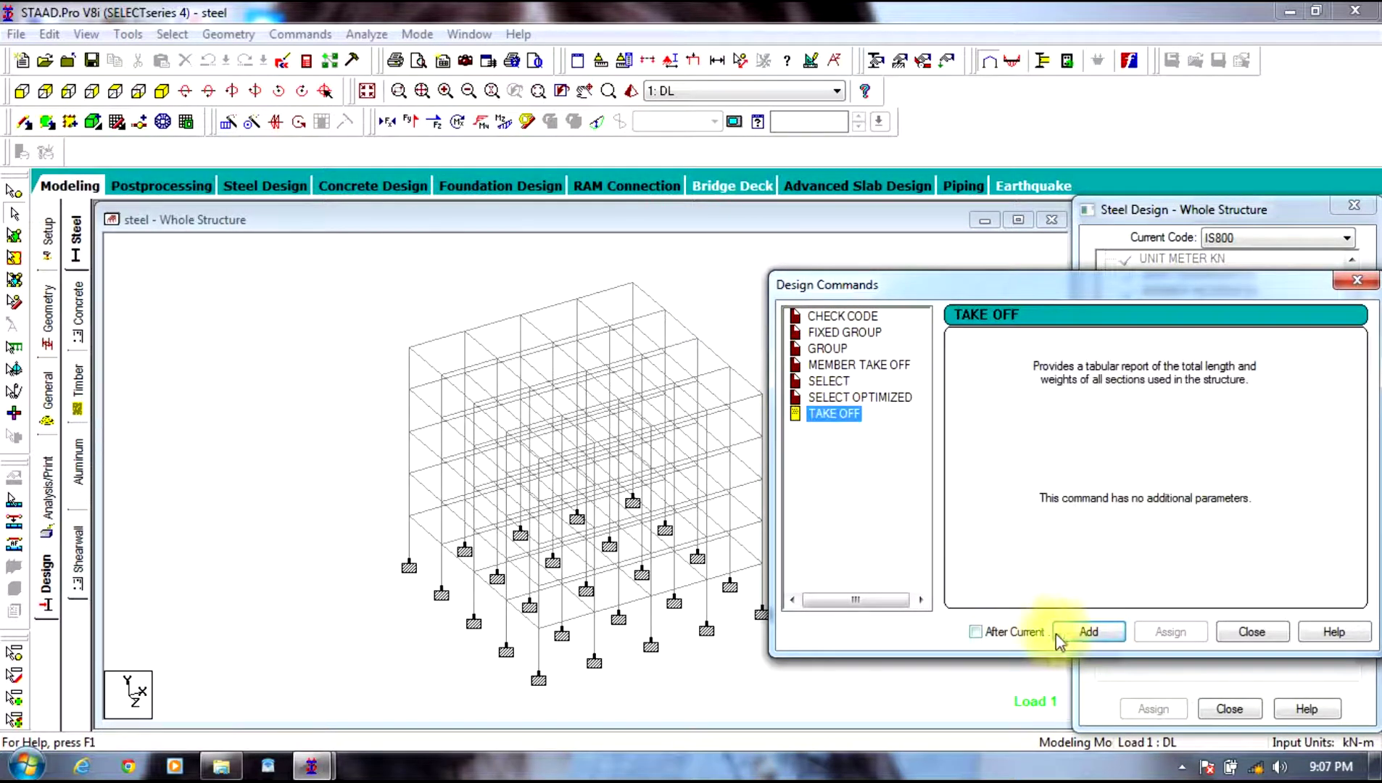
pyautogui.click(1087, 631)
pyautogui.click(1241, 629)
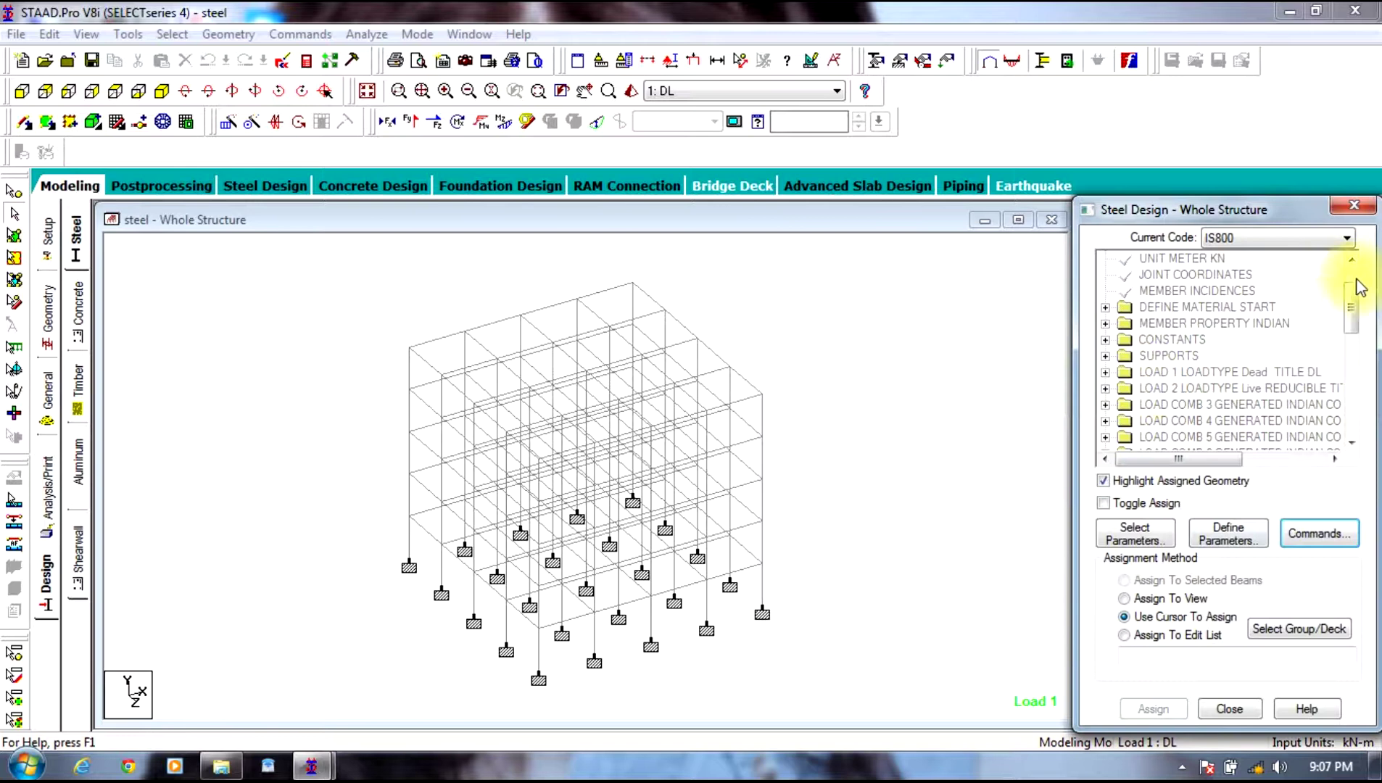
# Step: Delete the CHECK CODE, PARAMETER 6 and STEEL TAKE OFF design commands
pyautogui.moveTo(1350, 308); pyautogui.dragTo(1350, 413)
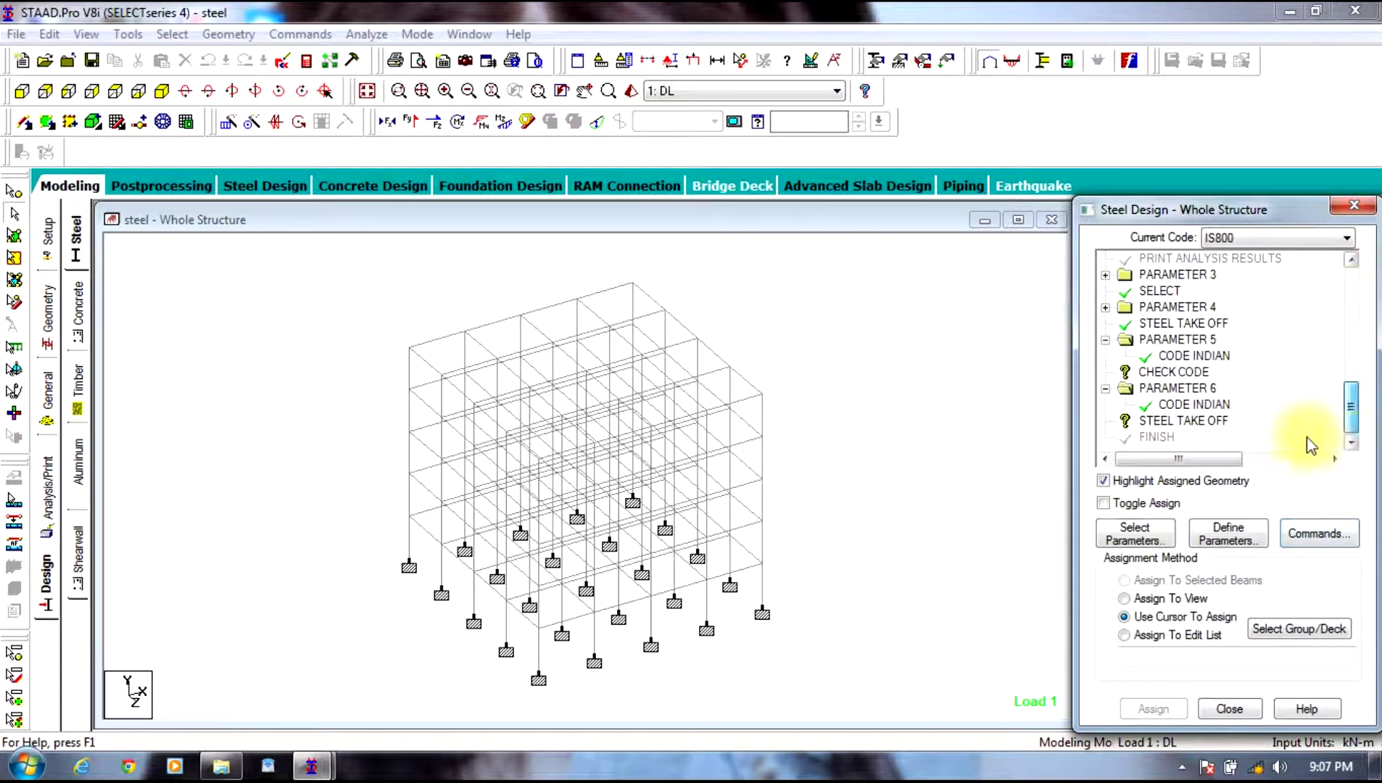
pyautogui.click(1153, 373)
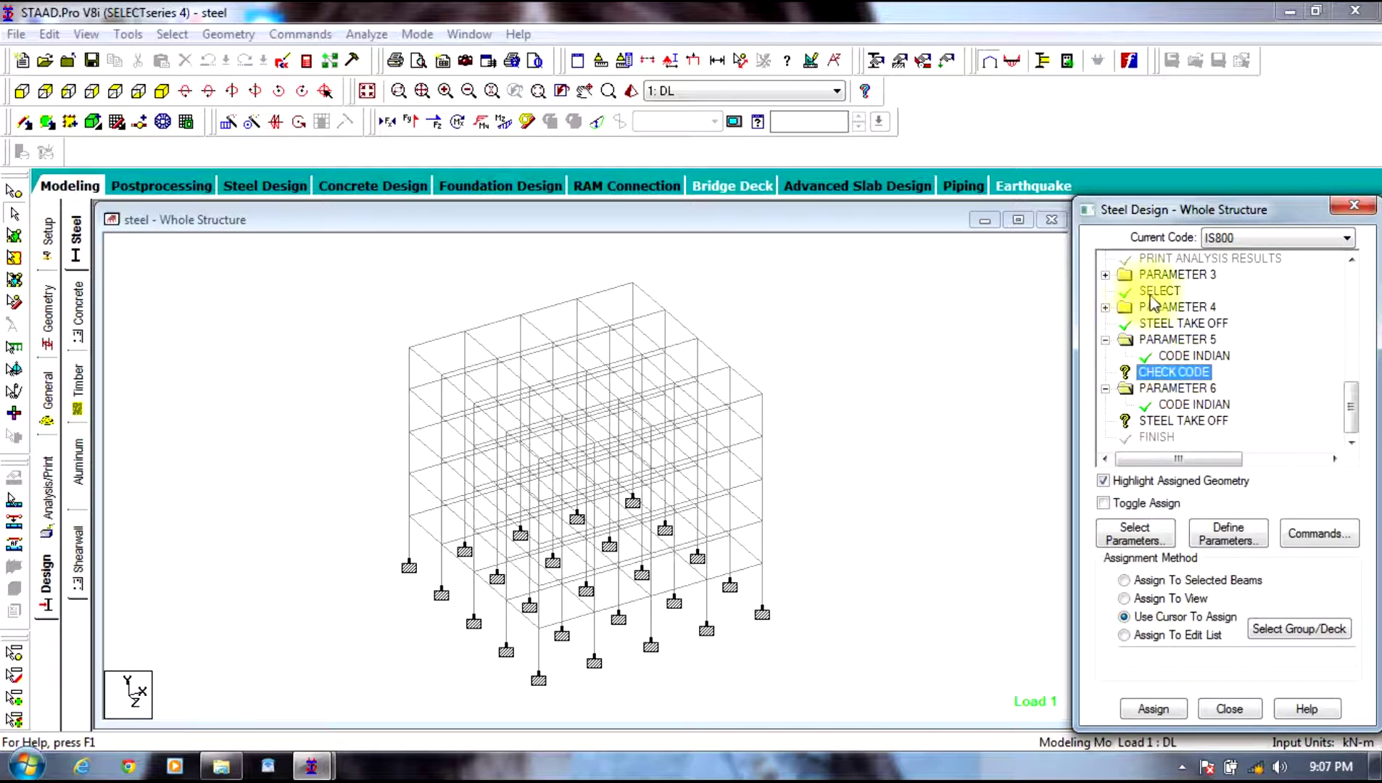
pyautogui.rightClick(1188, 374)
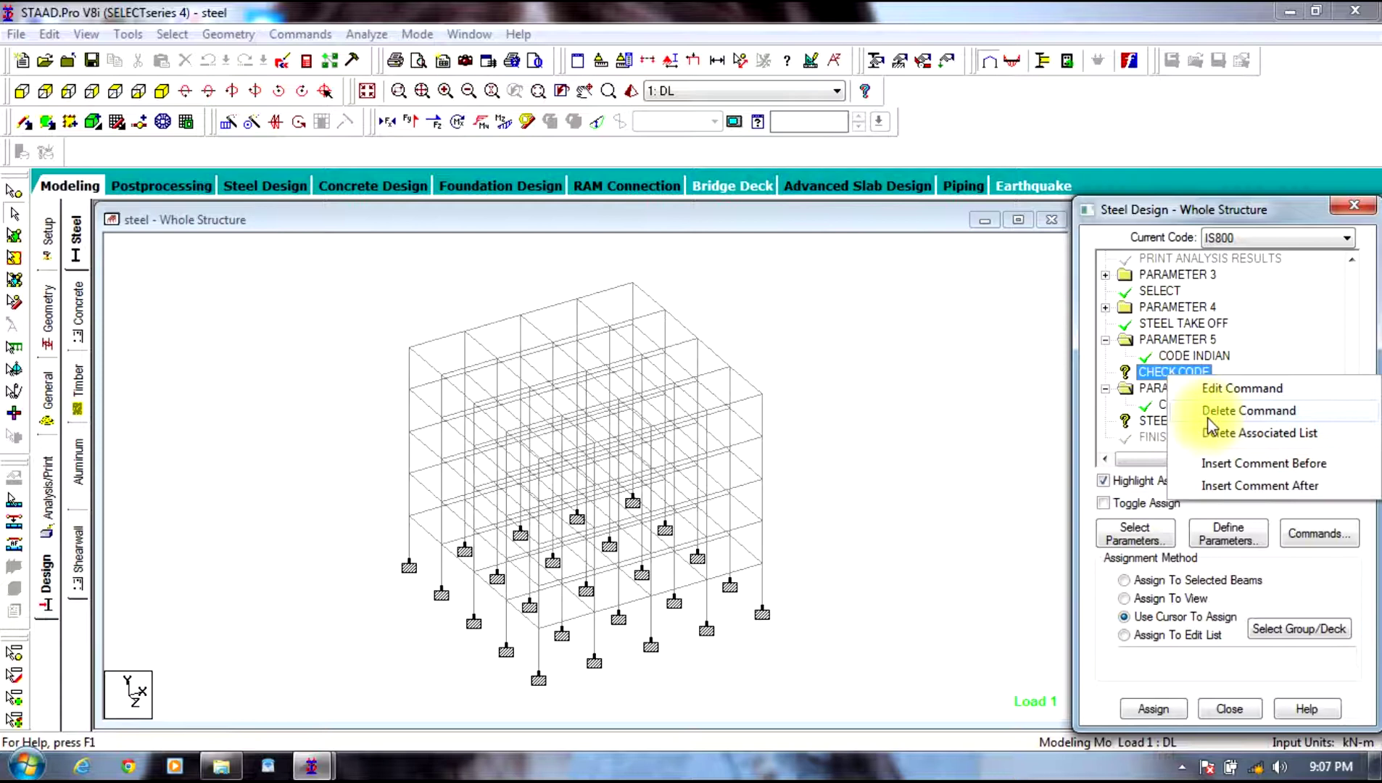
pyautogui.click(1209, 417)
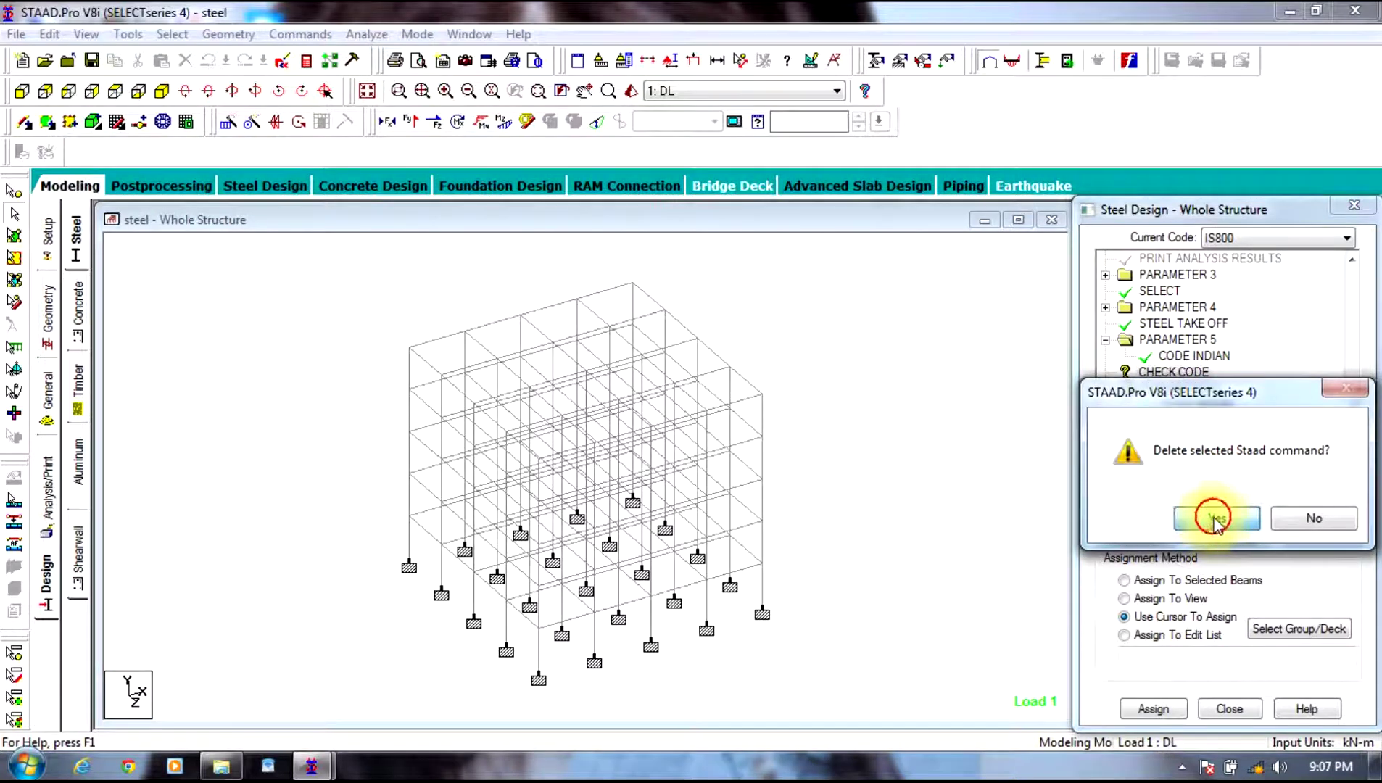
pyautogui.click(1215, 520)
pyautogui.rightClick(1182, 408)
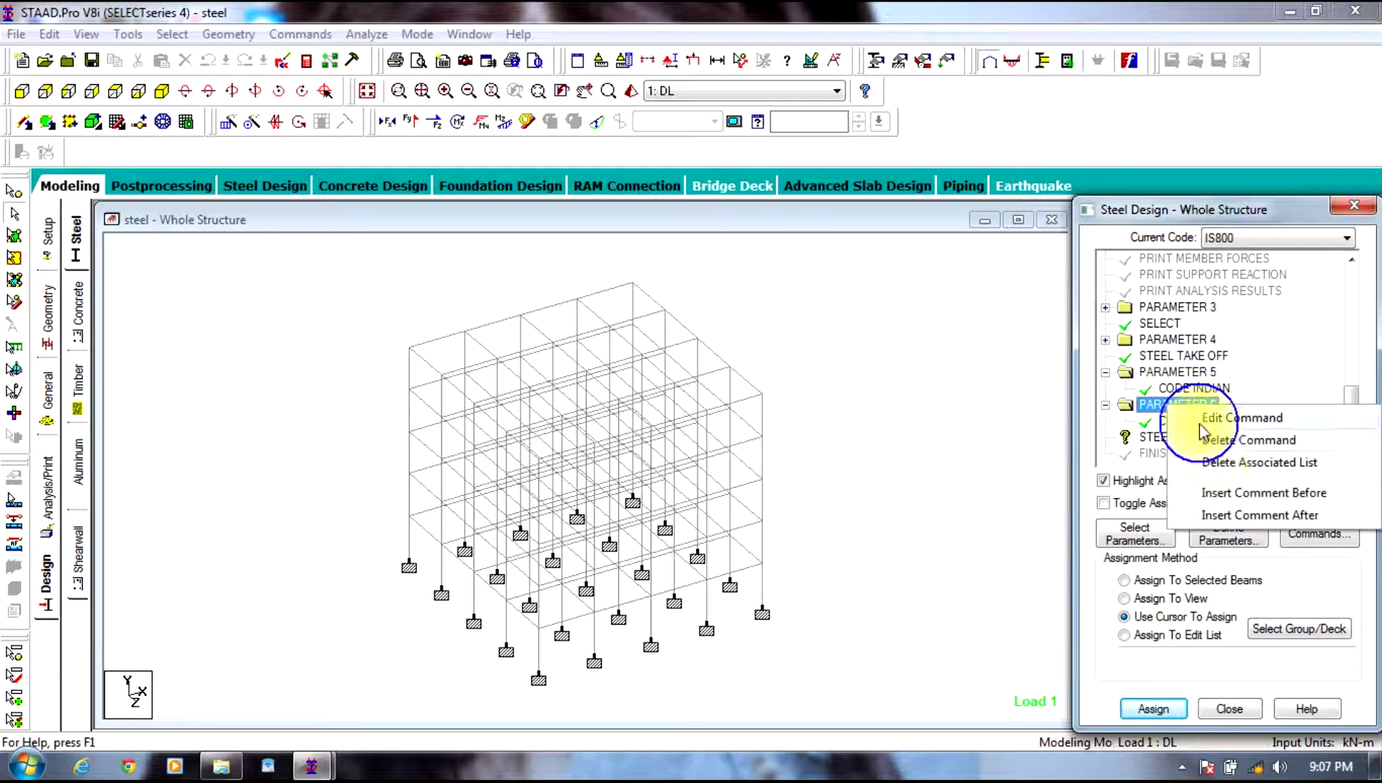
pyautogui.click(1211, 442)
pyautogui.click(1231, 515)
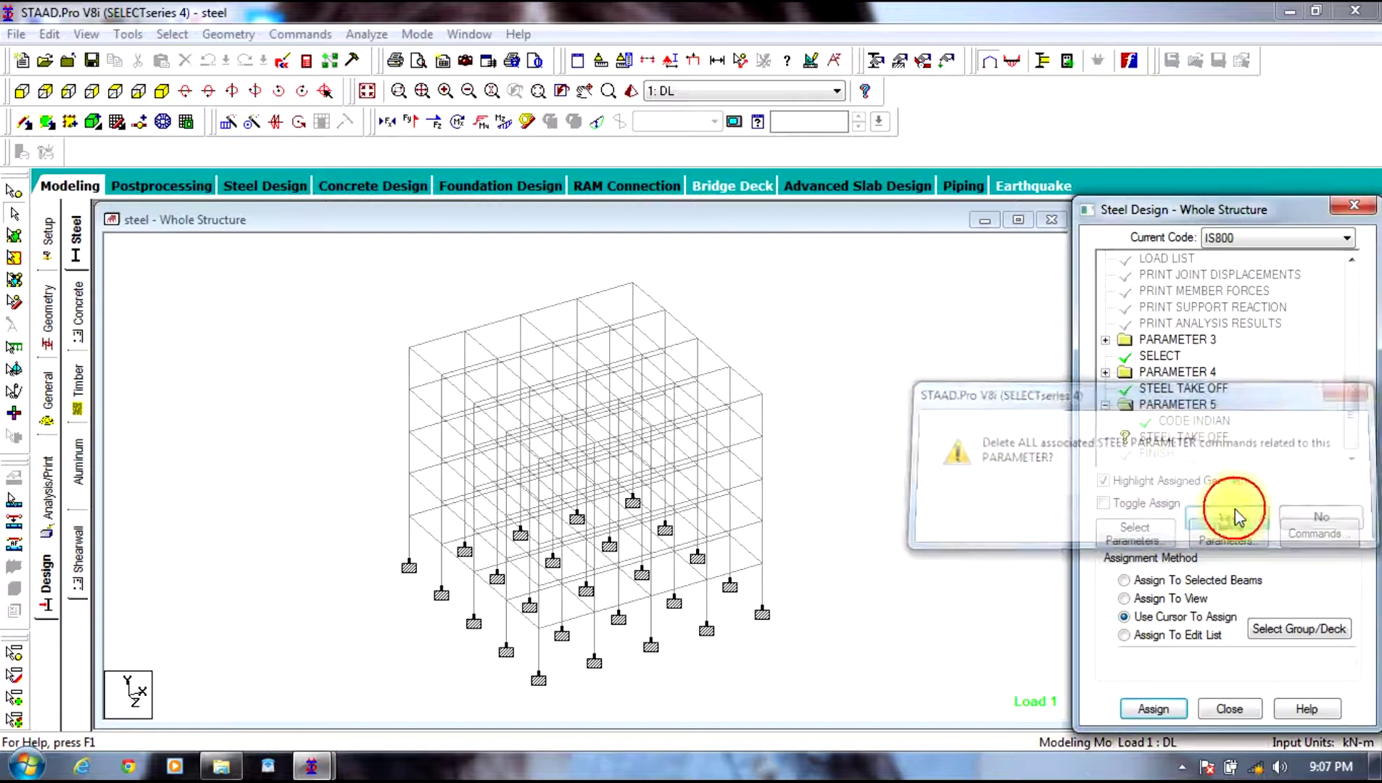
pyautogui.rightClick(1183, 438)
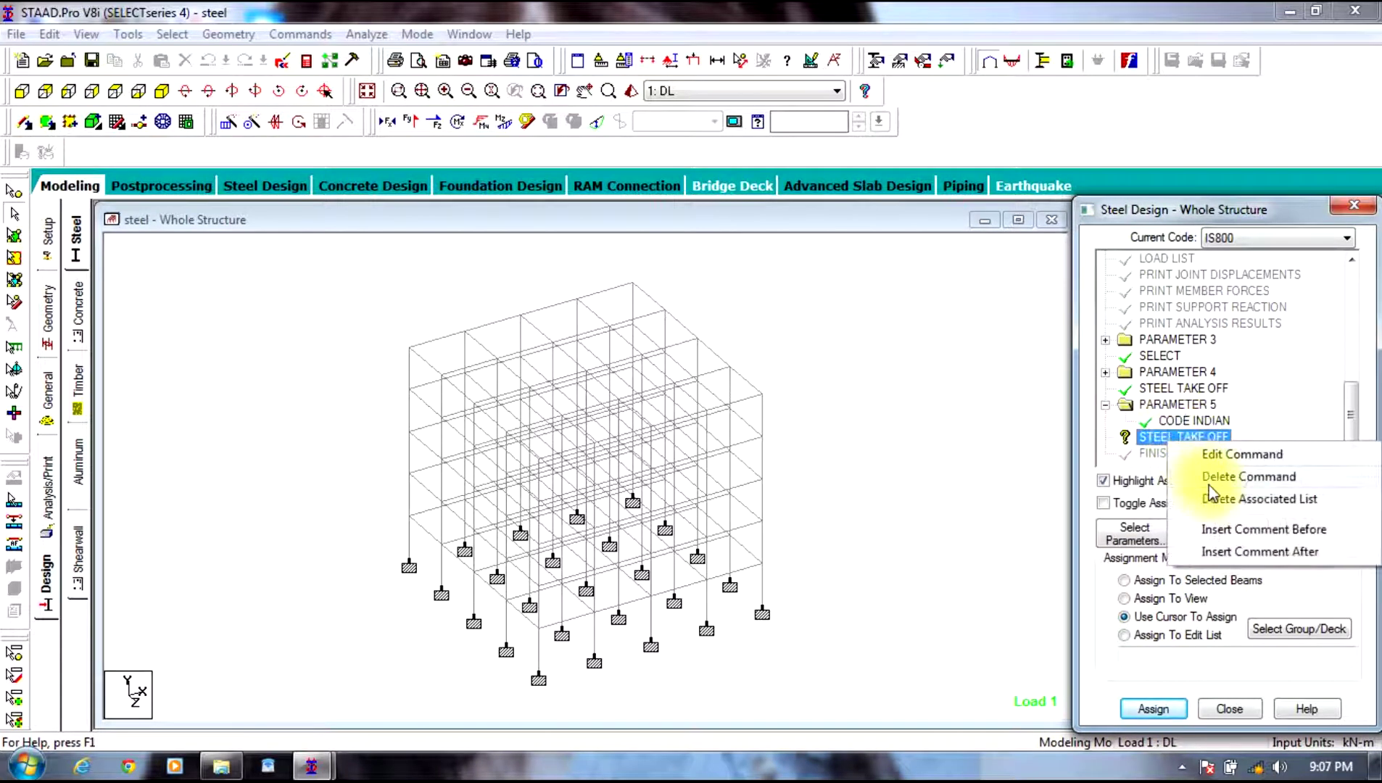
pyautogui.click(1206, 478)
pyautogui.click(1215, 518)
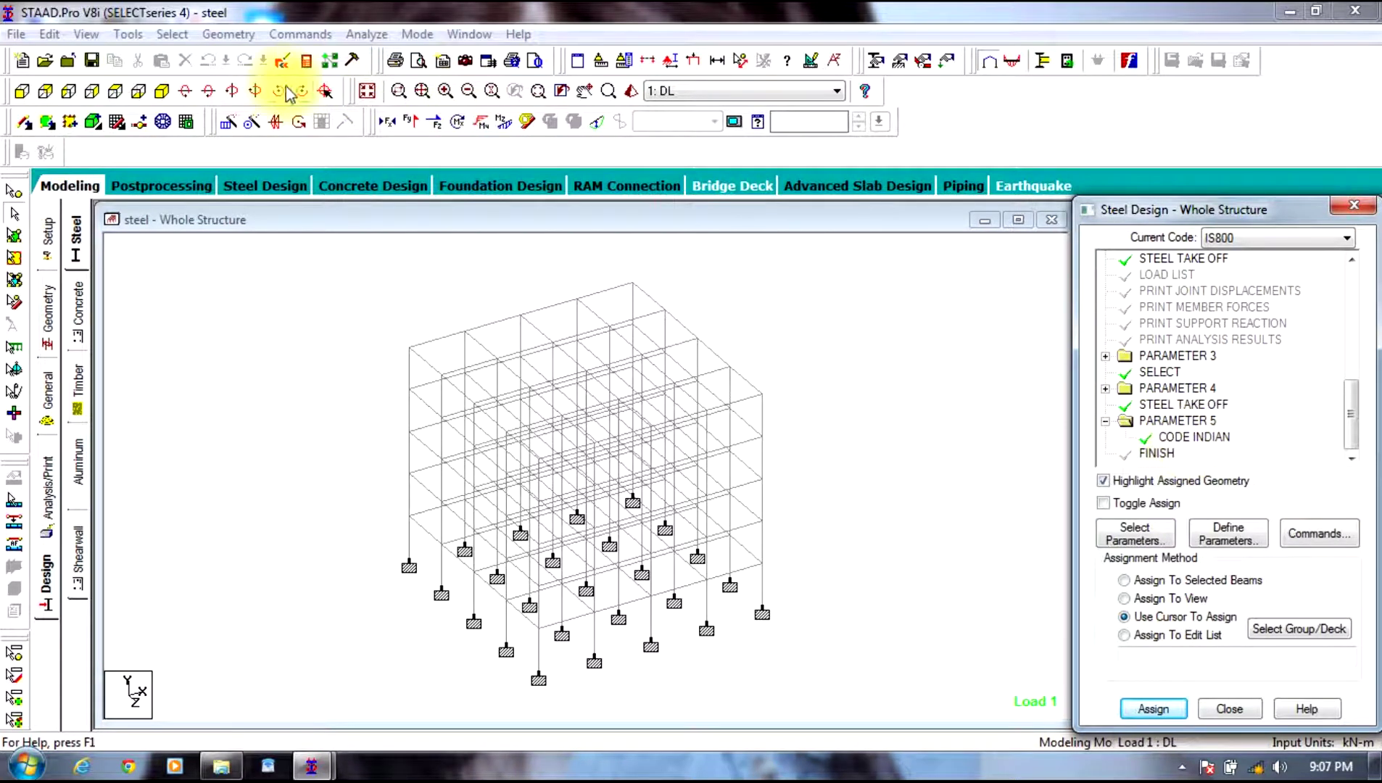
# Step: Browse the output report's steel design check and the final 3493.175 kN steel take-off
pyautogui.click(294, 65)
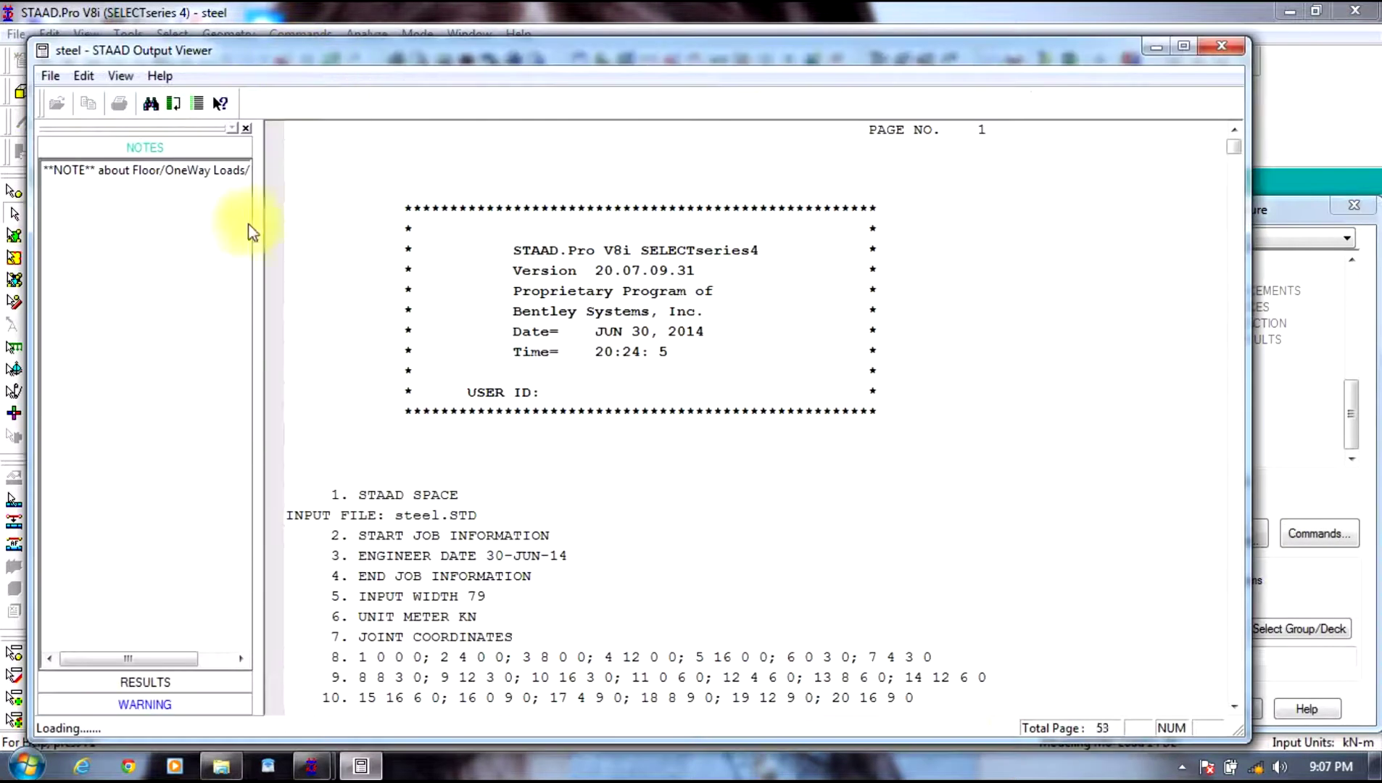
pyautogui.click(93, 689)
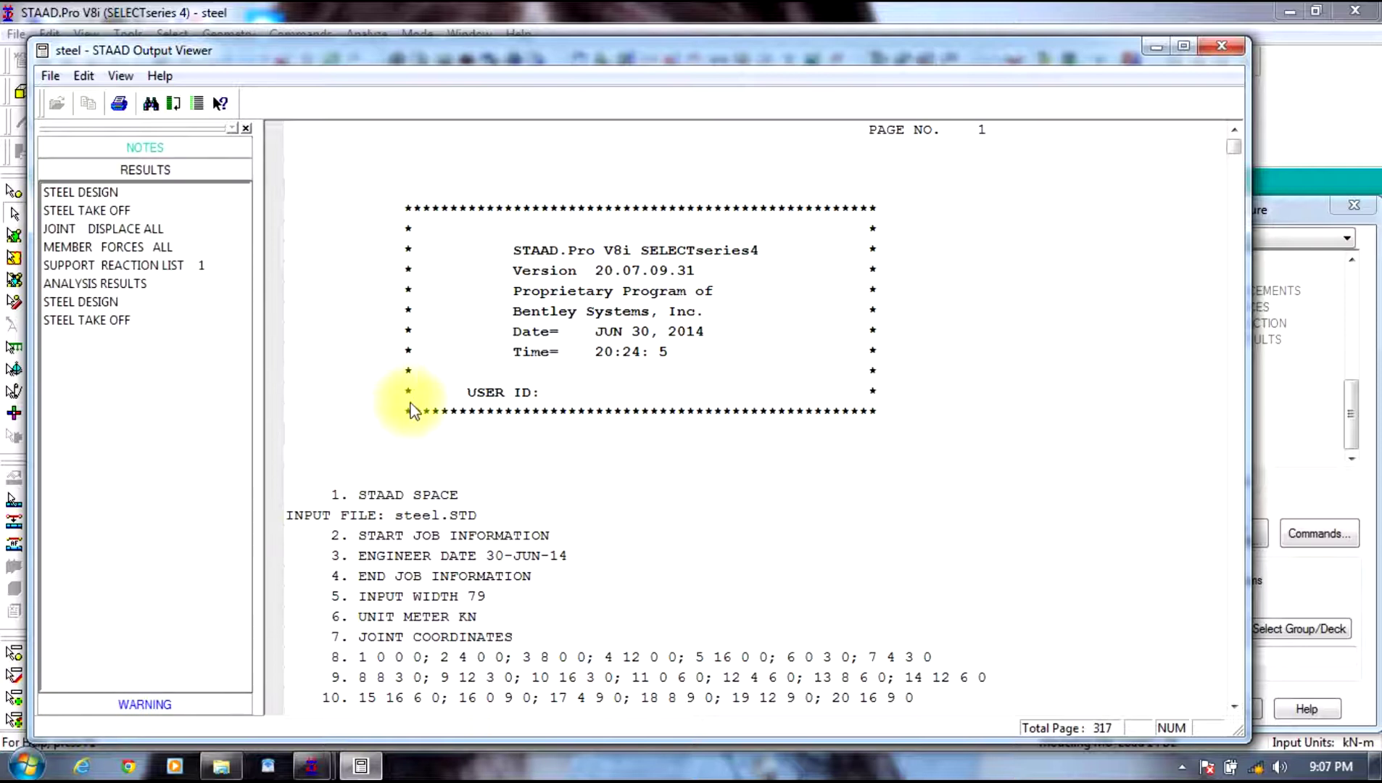
pyautogui.click(58, 228)
pyautogui.click(52, 192)
pyautogui.click(65, 210)
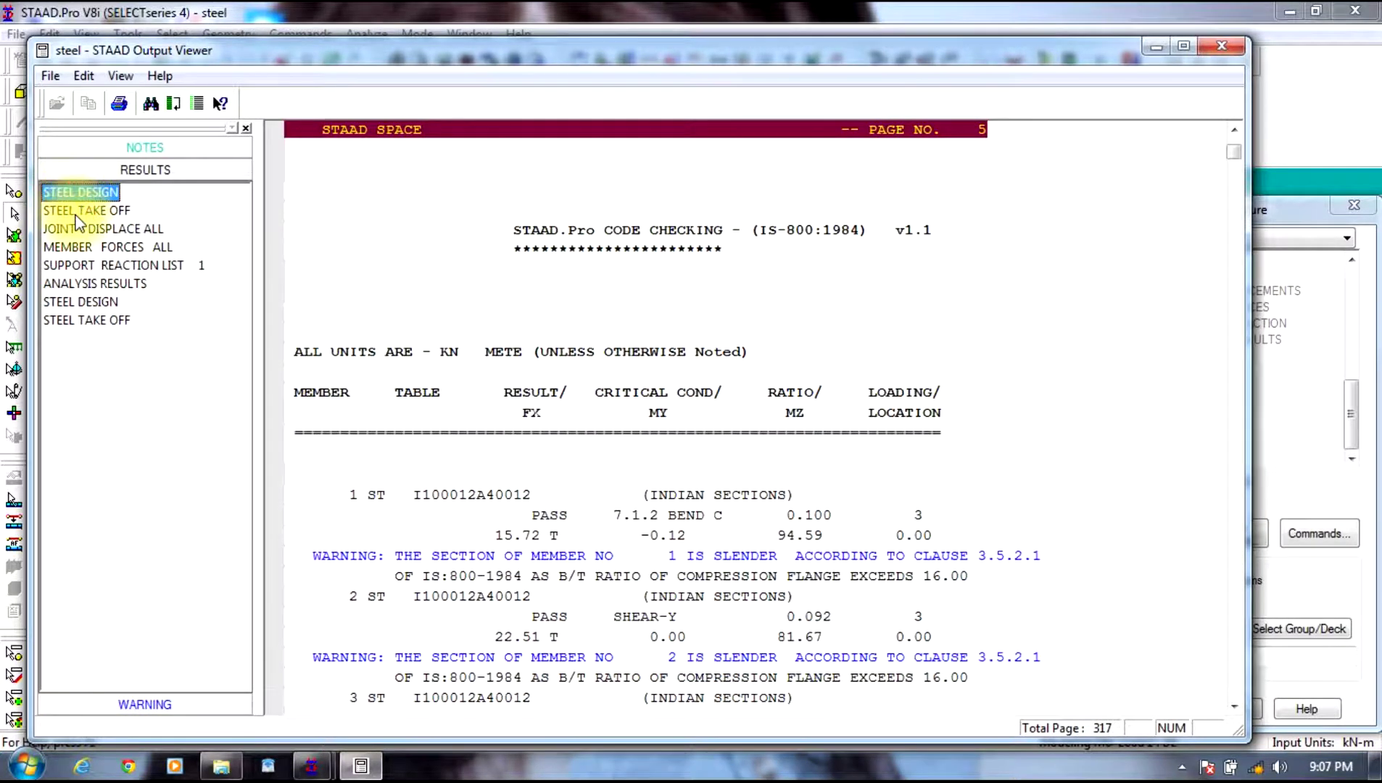
pyautogui.click(93, 282)
pyautogui.click(121, 324)
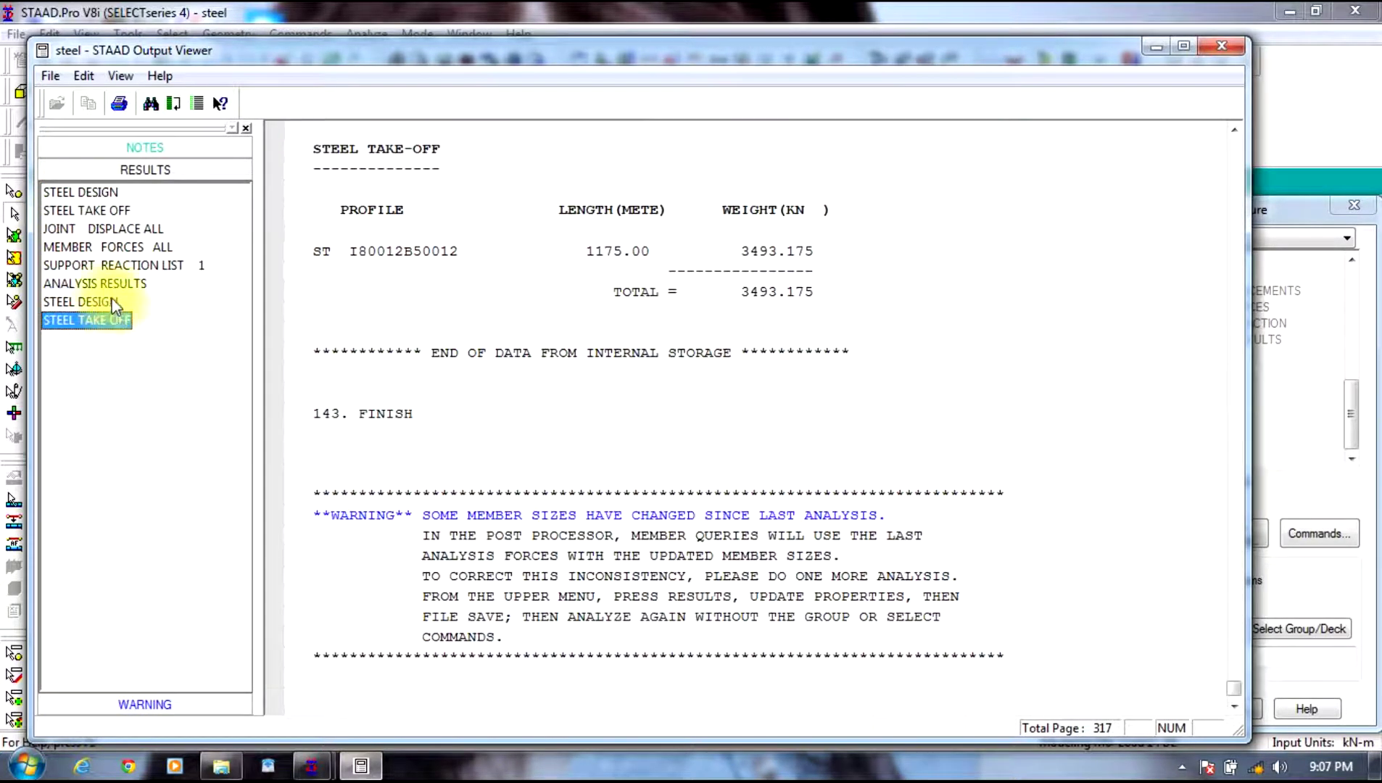